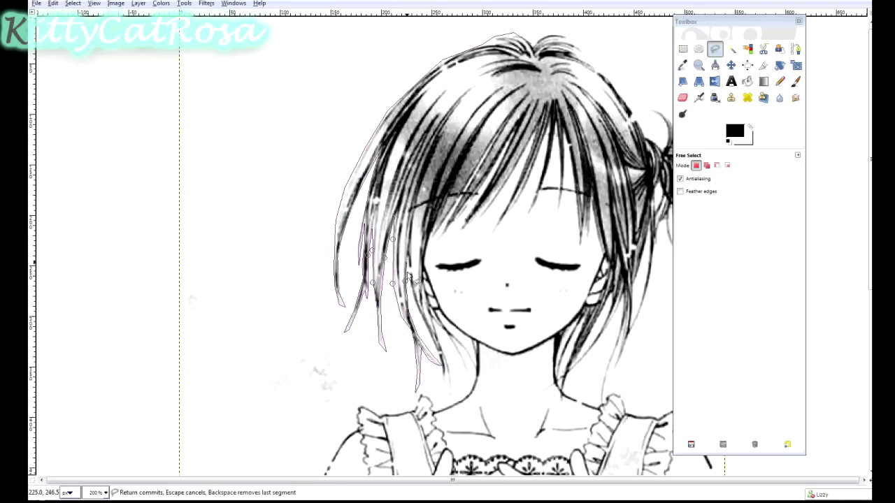
- Finish tracing the left front hair outline and turn it into a selection
left_click(449, 385)
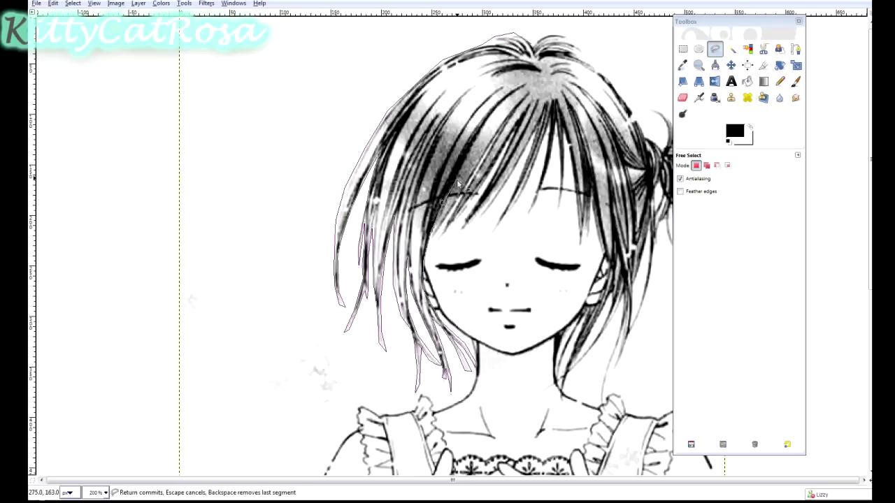
left_click(469, 147)
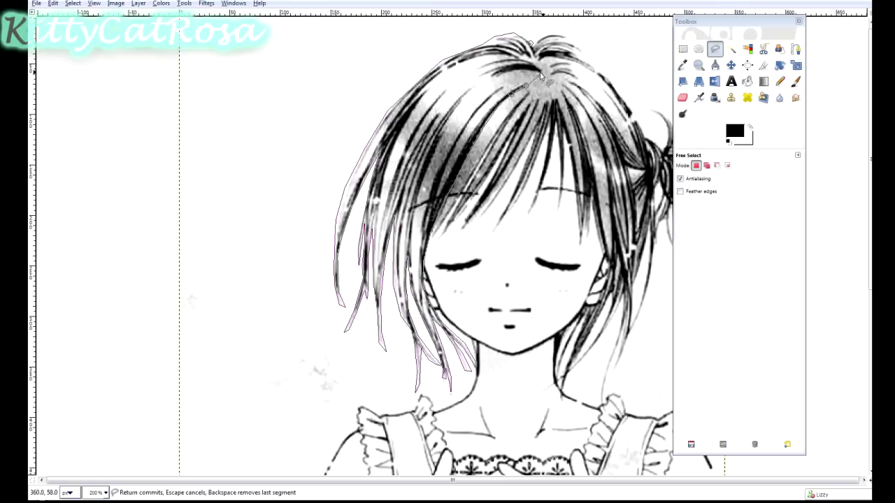
key("Return")
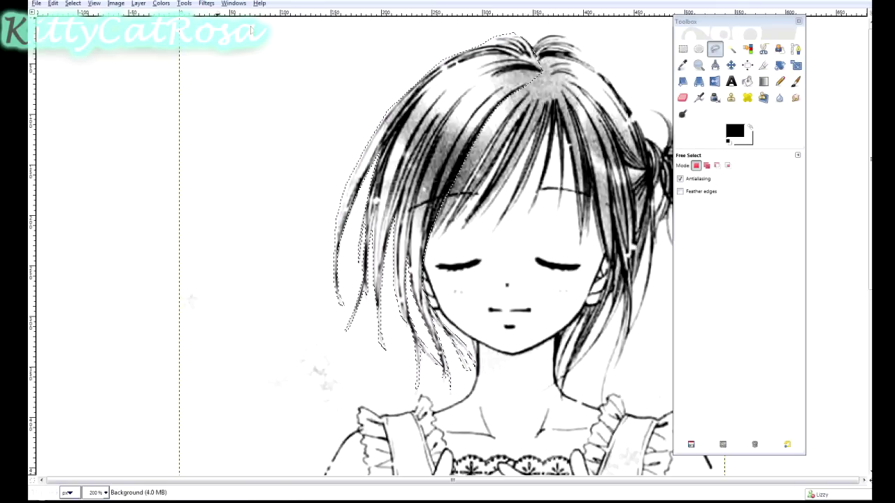
- Colorize the selected left hair golden blonde using the saved gold preset
left_click(161, 3)
left_click(182, 65)
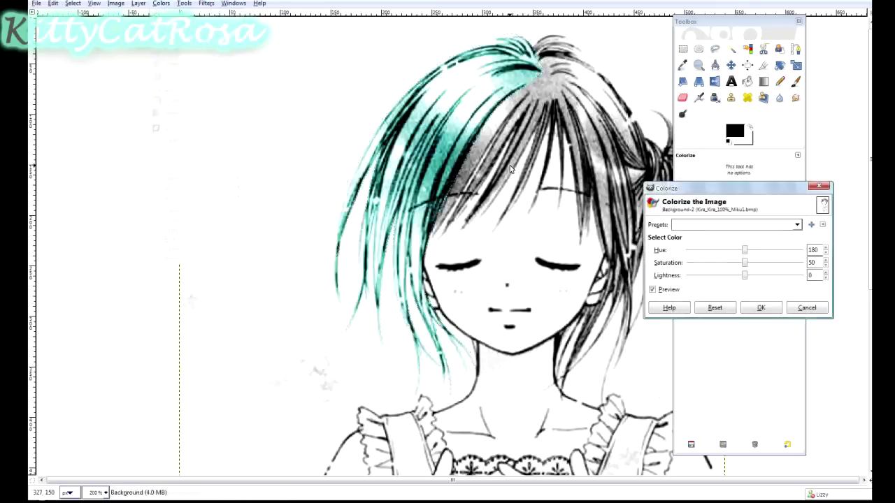
left_click_drag(744, 249, 698, 249)
left_click(704, 224)
left_click(704, 224)
left_click(716, 276)
left_click(712, 231)
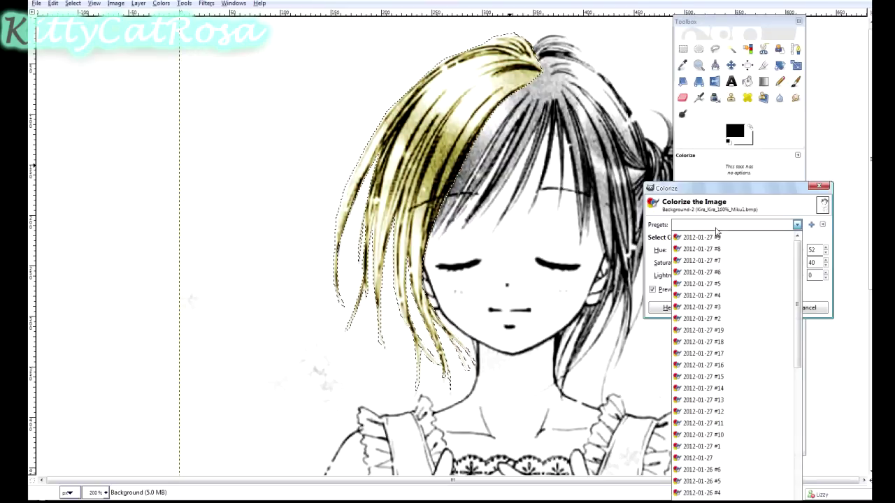
left_click(718, 275)
left_click(758, 311)
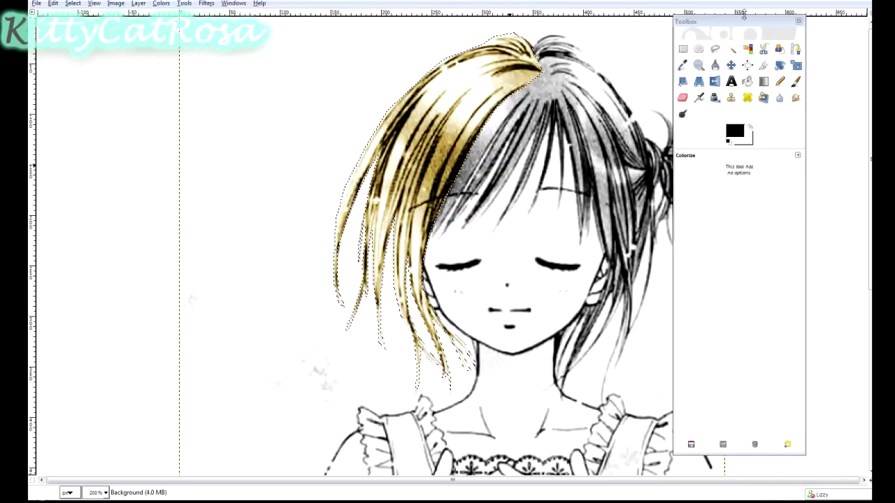
left_click_drag(743, 14, 814, 15)
left_click(786, 47)
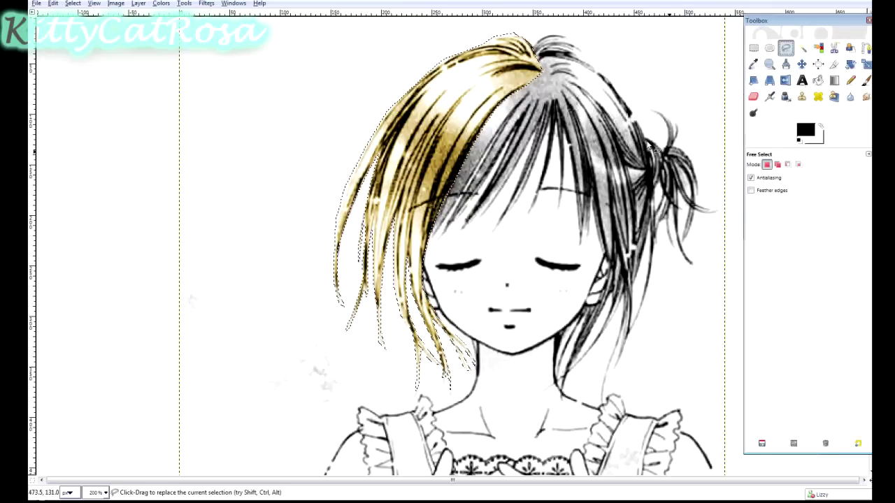
- Trace a freehand outline around the ponytail strands and make it a selection
left_click(642, 133)
left_click(662, 192)
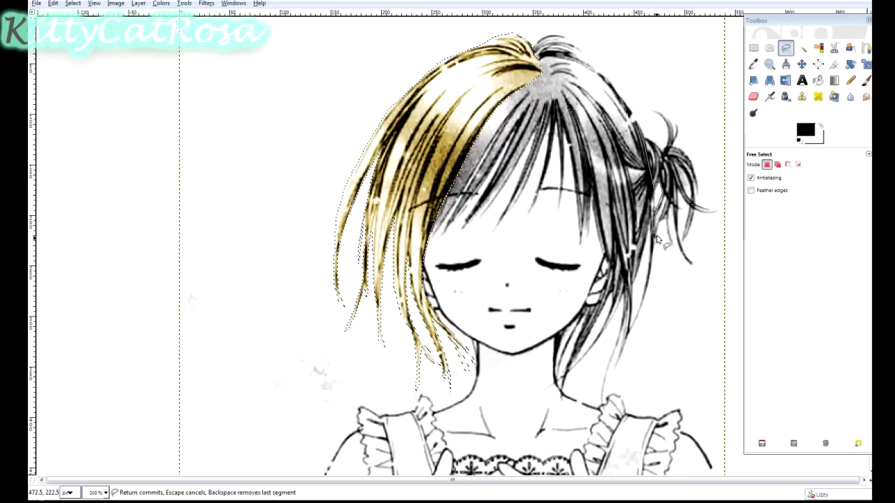
left_click_drag(665, 237, 676, 254)
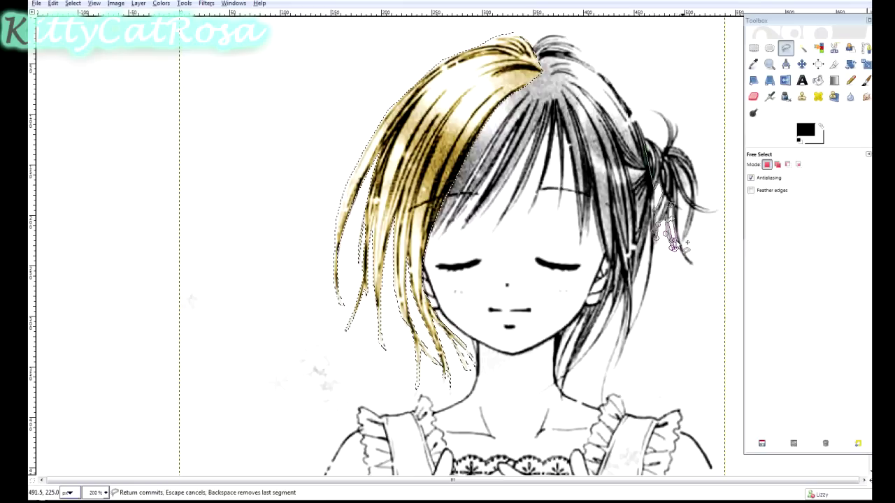
left_click_drag(688, 263, 700, 274)
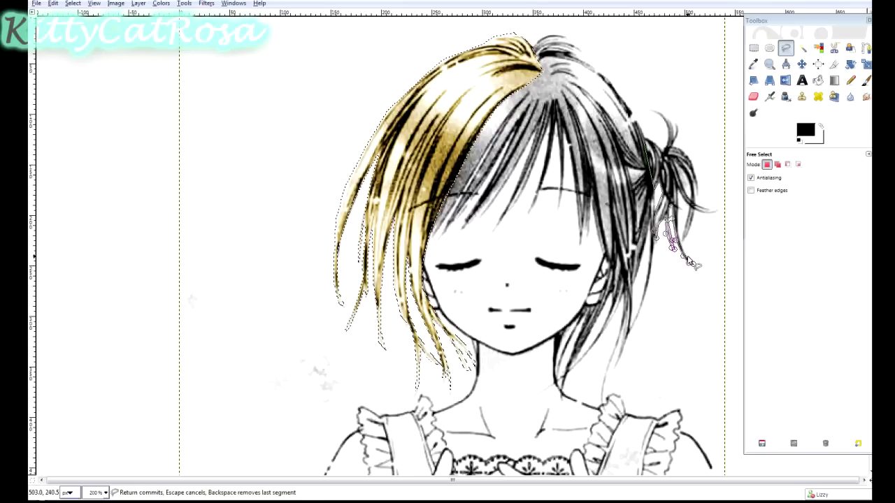
left_click_drag(693, 264, 681, 208)
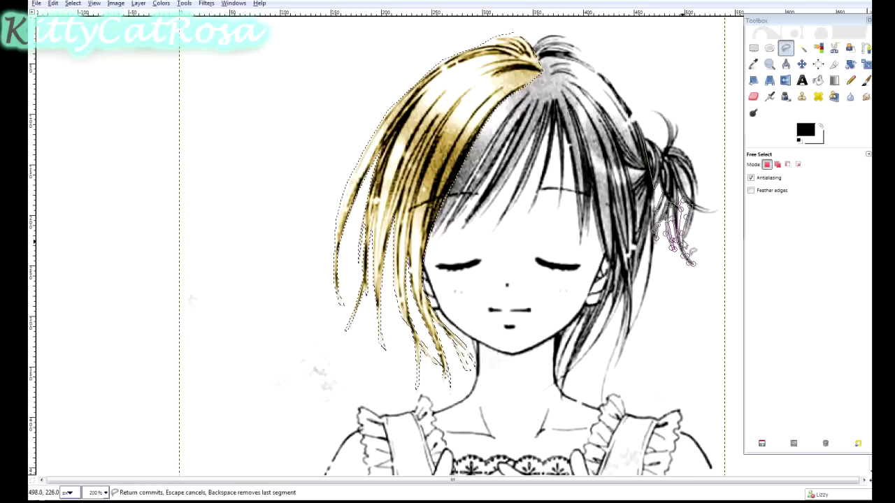
mouse_move(692, 213)
left_mouse_down()
mouse_move(684, 244)
mouse_move(713, 216)
left_mouse_up()
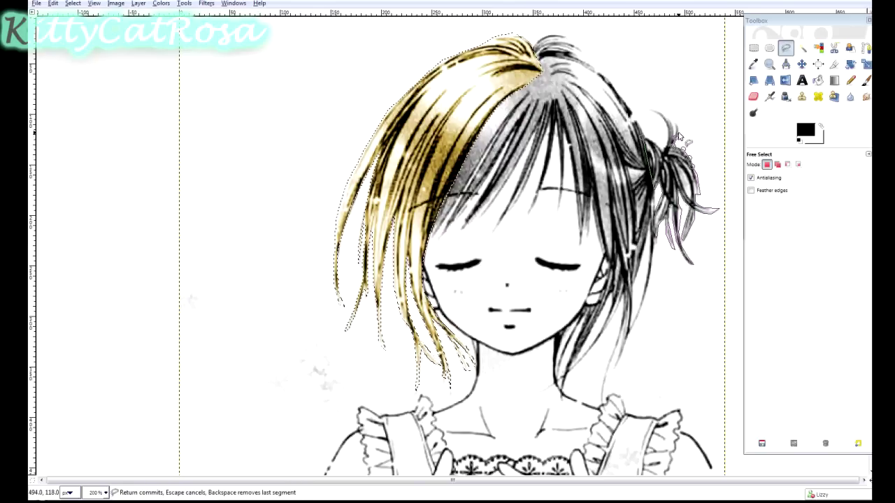
left_click(675, 130)
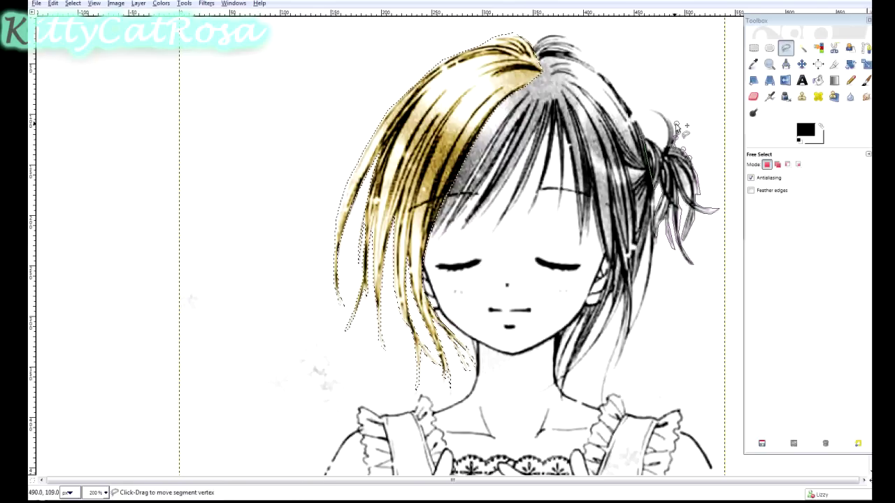
left_click(650, 111)
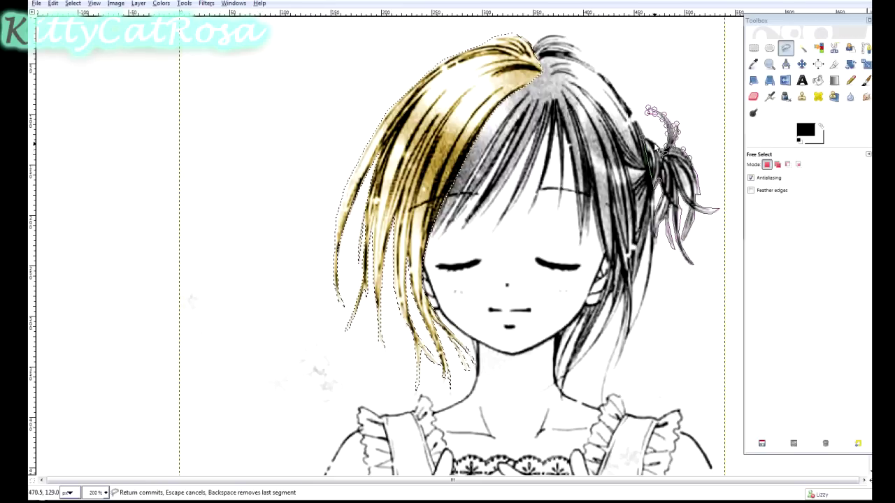
key("Return")
- Colorize the ponytail, trying other presets before settling on the gold one
left_click(161, 2)
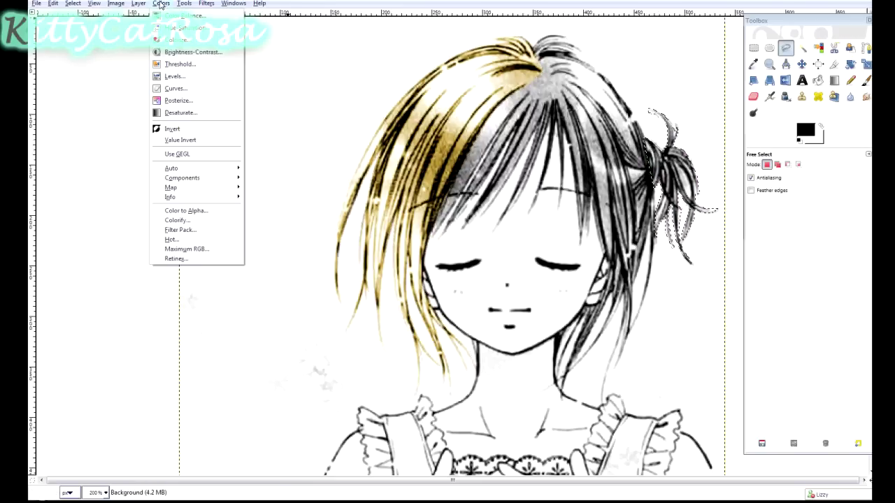
left_click(178, 47)
left_click(734, 225)
left_click(727, 224)
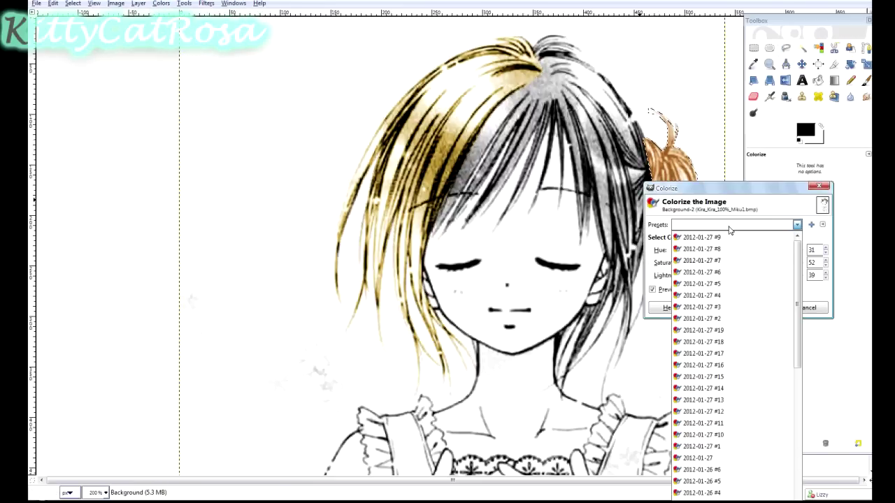
left_click(717, 225)
left_click(721, 289)
left_click(711, 224)
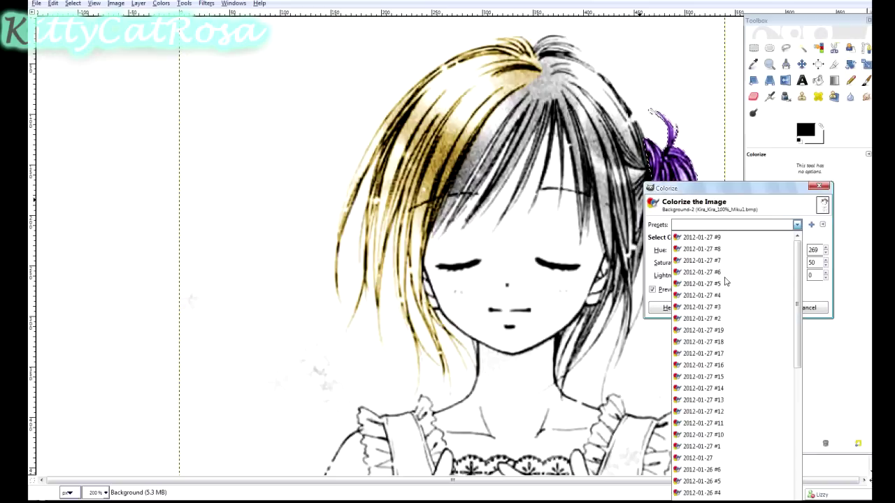
left_click(709, 239)
left_click(709, 224)
left_click(709, 242)
left_click(709, 225)
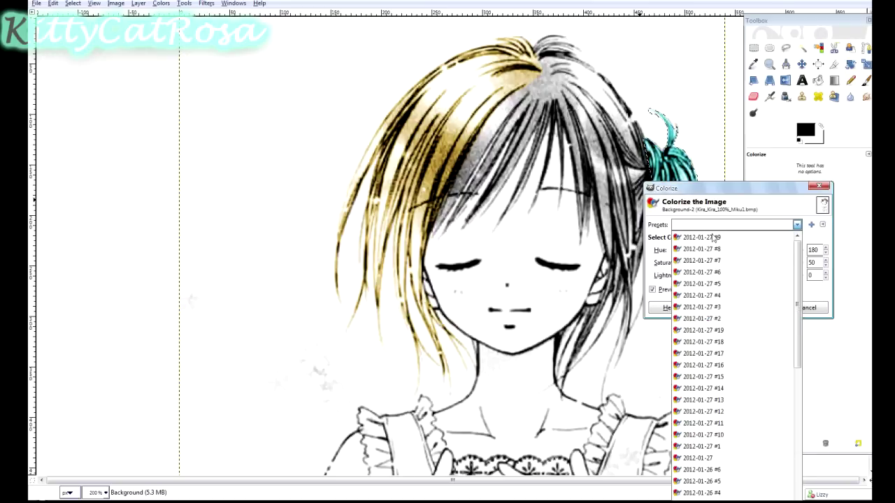
left_click(711, 225)
left_click(716, 276)
left_click(760, 308)
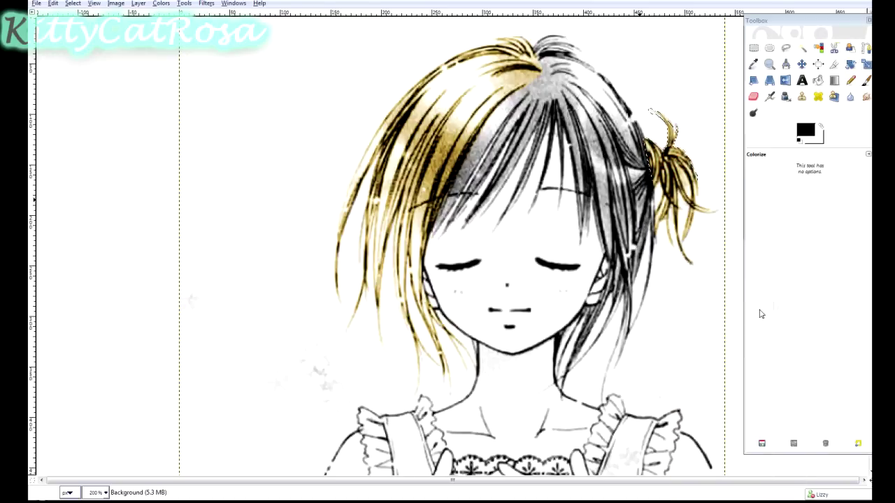
left_click(783, 48)
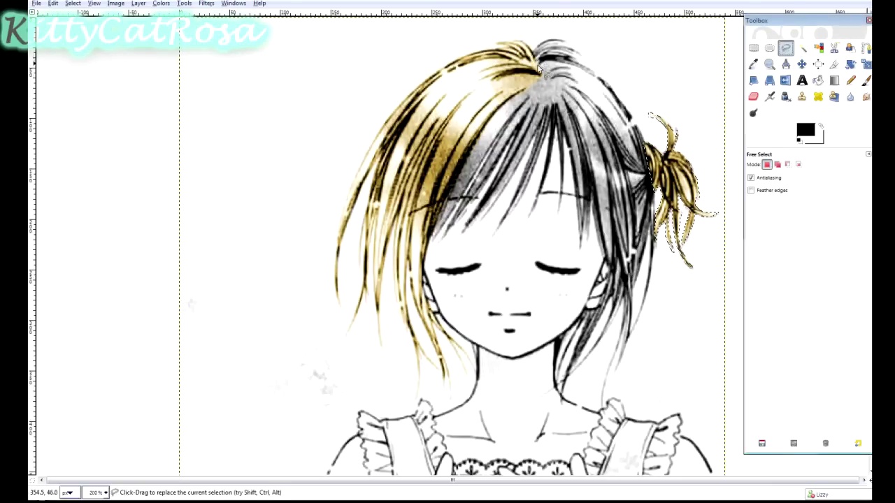
- Start outlining the bangs from the crown down the hair strands, redoing misplaced points
left_click(540, 71)
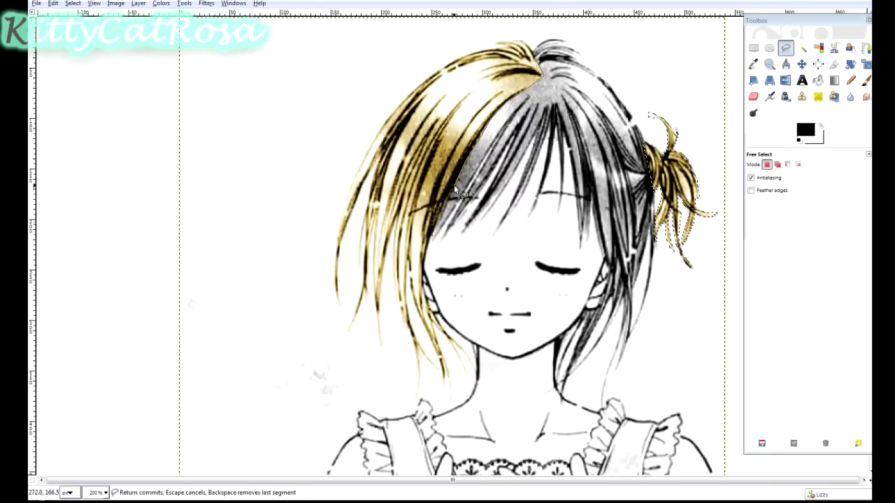
left_click_drag(440, 224, 432, 245)
key("BackSpace")
key("BackSpace")
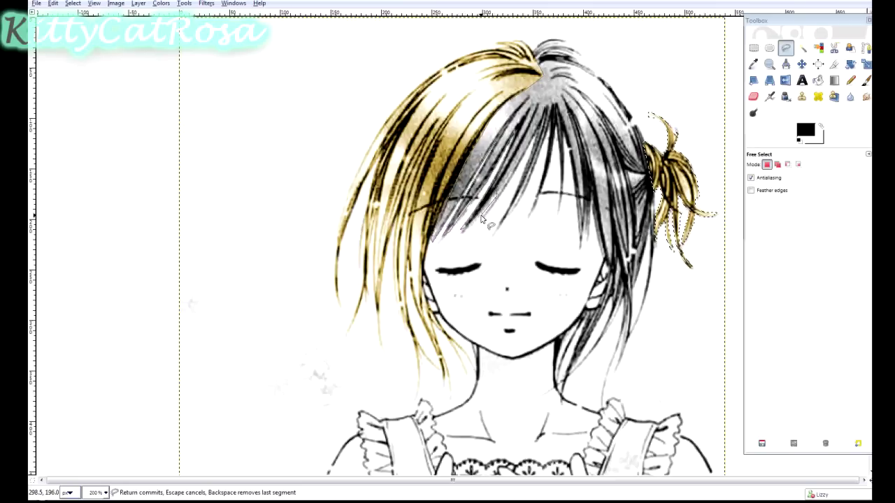
left_click(523, 180)
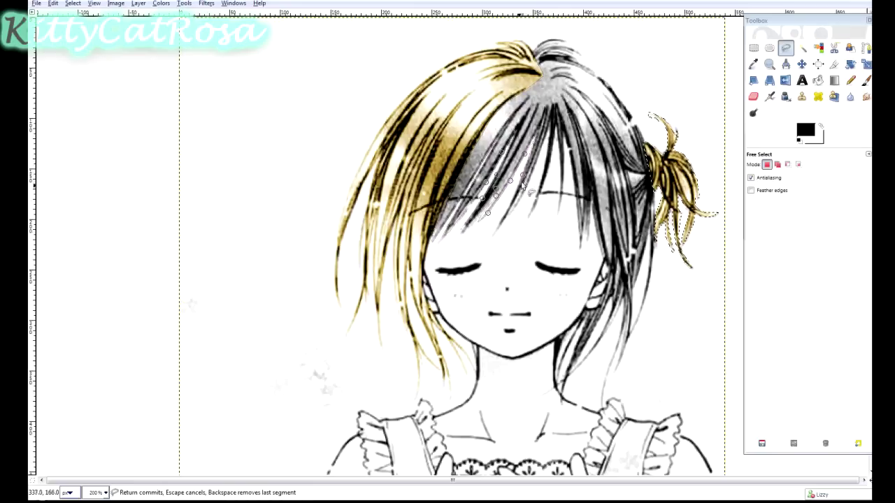
left_click(463, 227)
left_click(497, 229)
left_click(531, 144)
left_click(522, 176)
key("Escape")
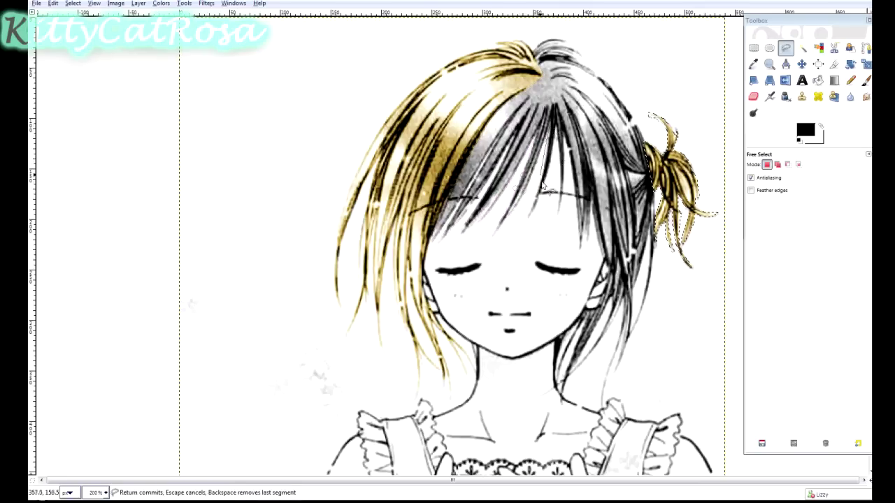
left_click(538, 191)
left_click(531, 220)
left_click(539, 185)
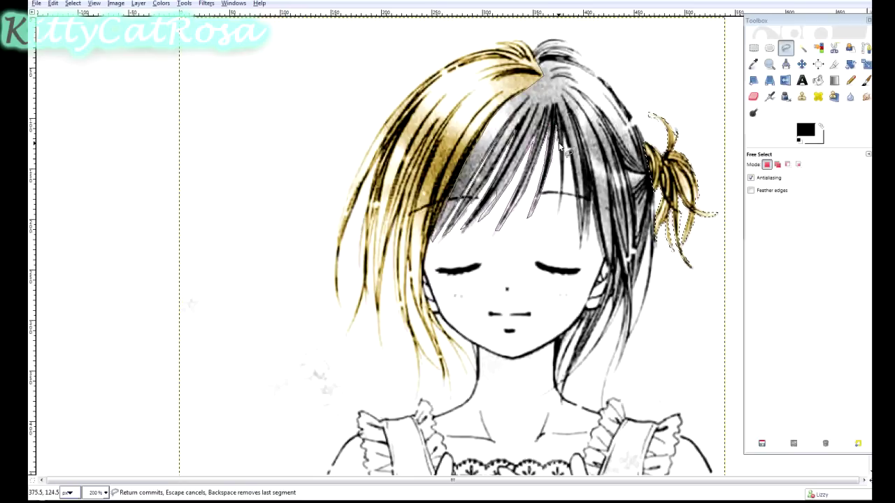
- Continue the bangs outline along the fringe strand tips and close it at the crown
left_click(558, 214)
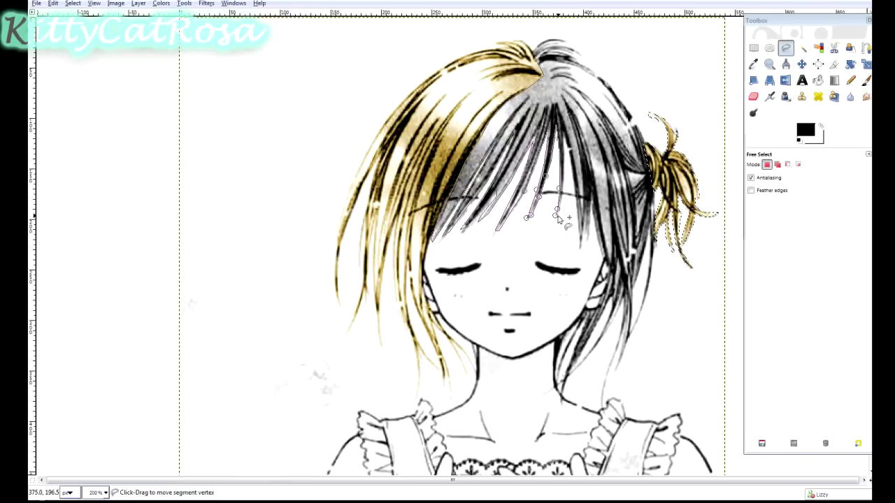
left_click(561, 184)
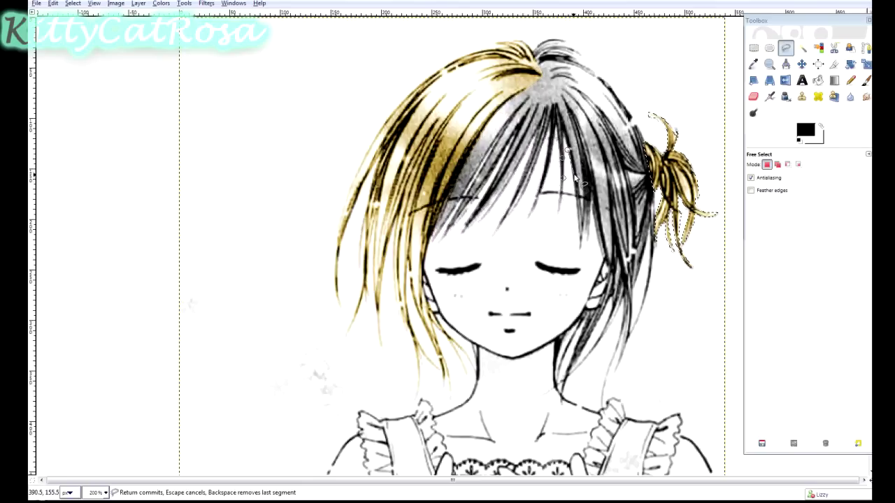
left_click(579, 248)
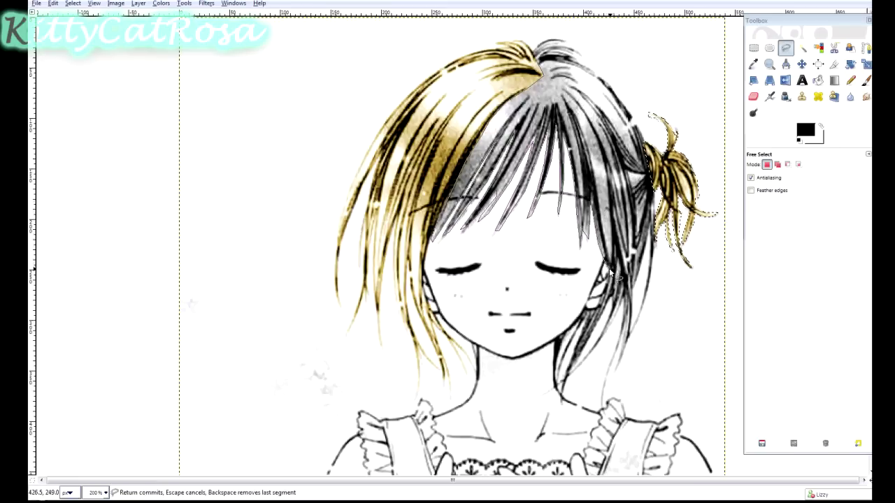
left_click(606, 263)
left_click(612, 266)
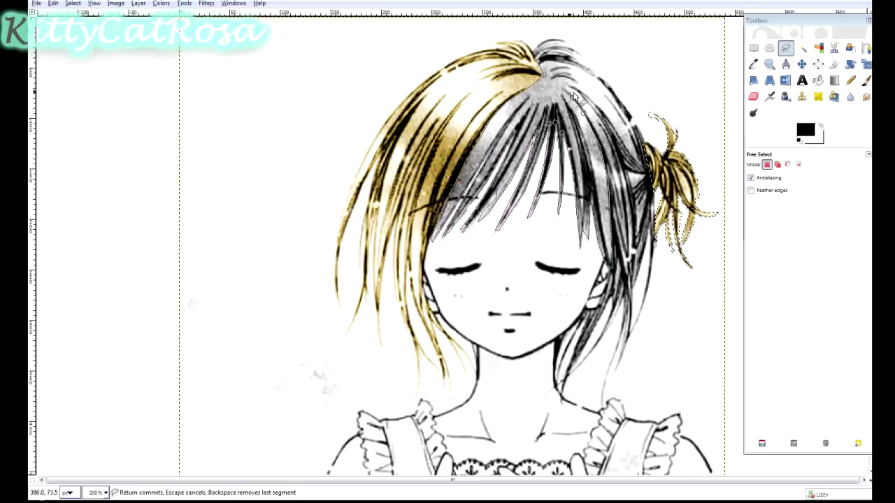
left_click(544, 74)
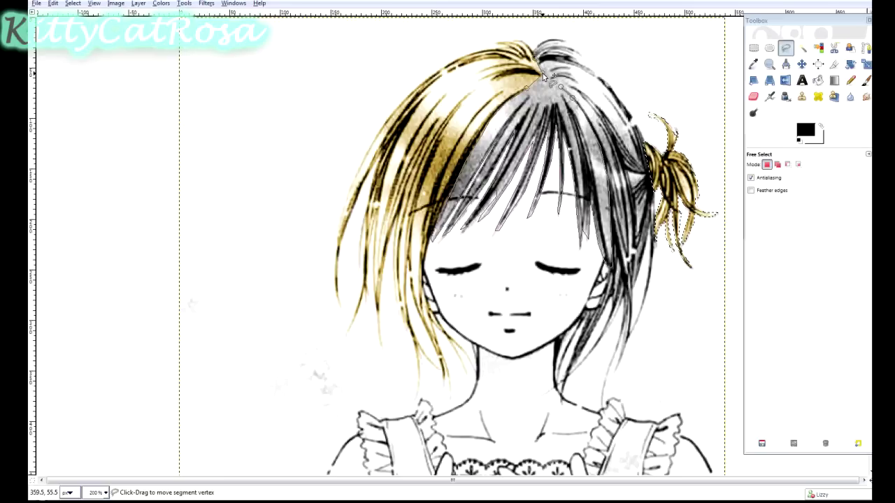
left_click(545, 62)
left_click(573, 100)
left_click(557, 82)
left_click(545, 64)
- Colorize the selected bangs with the saved Hue 42 golden preset
left_click(161, 2)
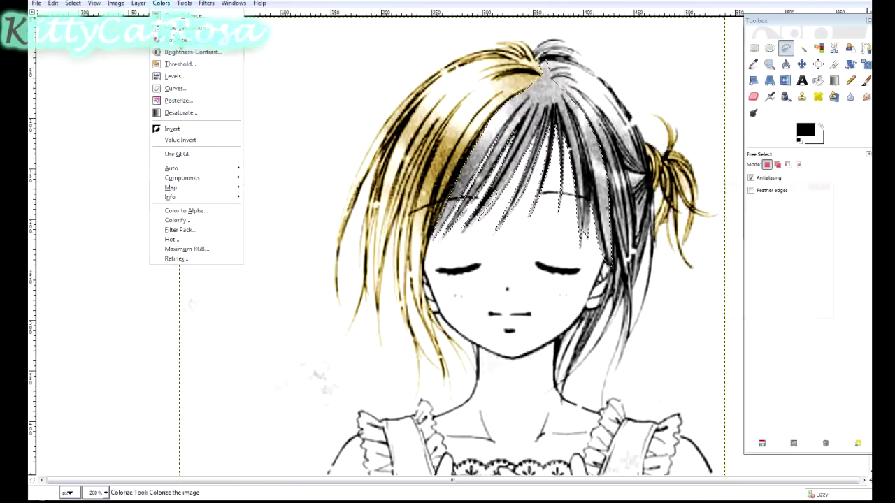
left_click(183, 53)
left_click(797, 225)
left_click(727, 272)
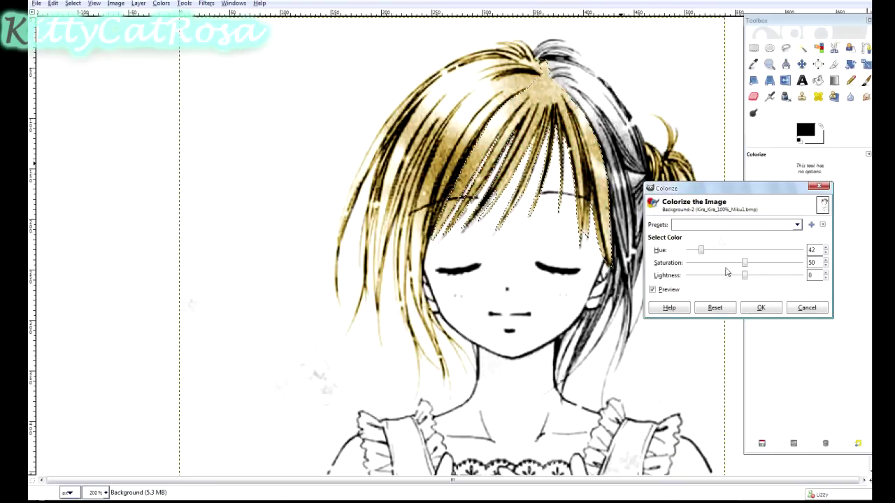
left_click(769, 307)
left_click(786, 47)
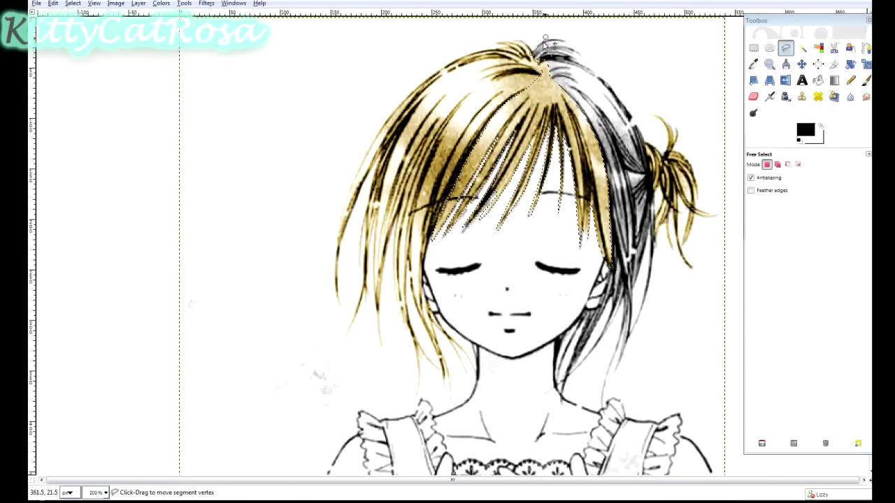
- Outline the right-side hair from the crown down to the hanging strand's tip
left_click_drag(546, 41, 638, 125)
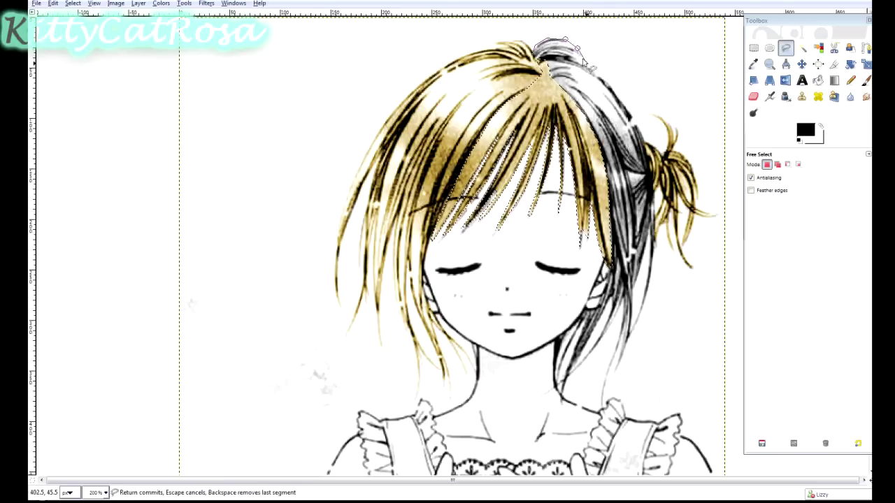
left_click_drag(635, 122, 661, 214)
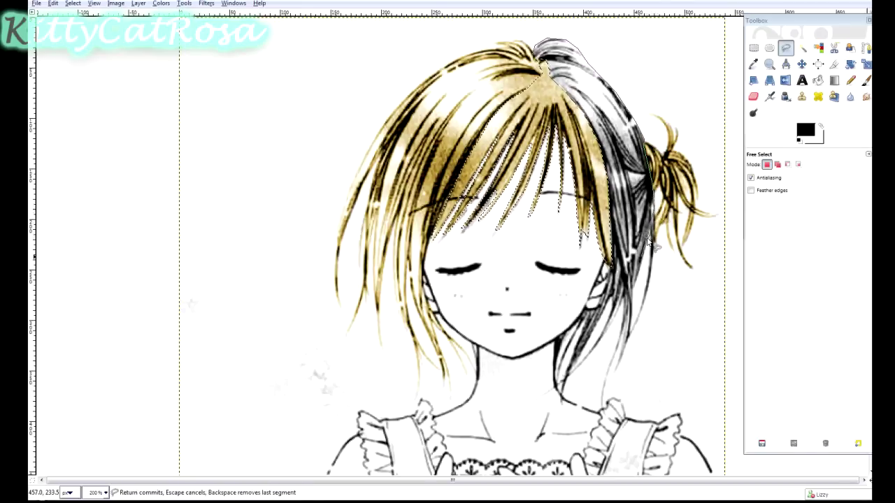
left_click(633, 292)
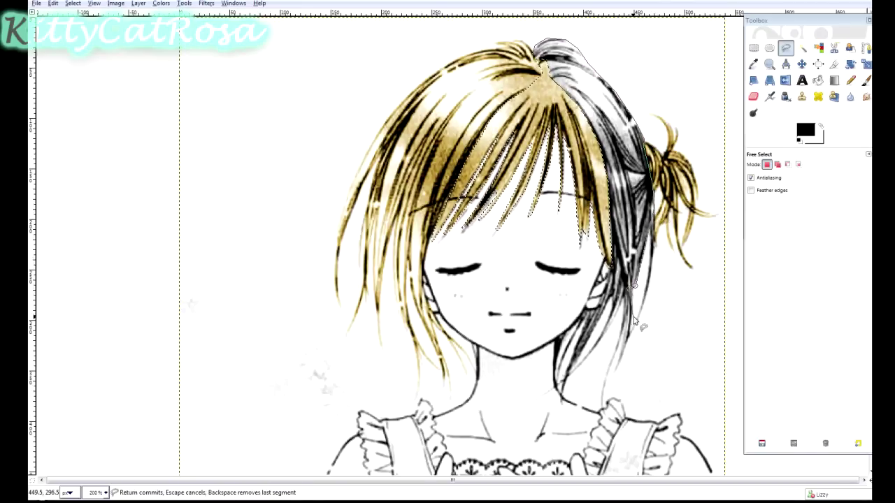
left_click(613, 371)
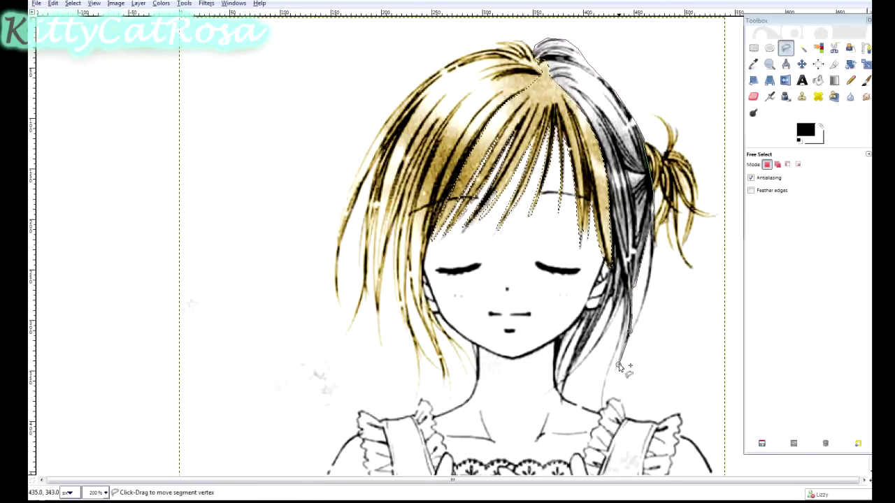
left_click(599, 405)
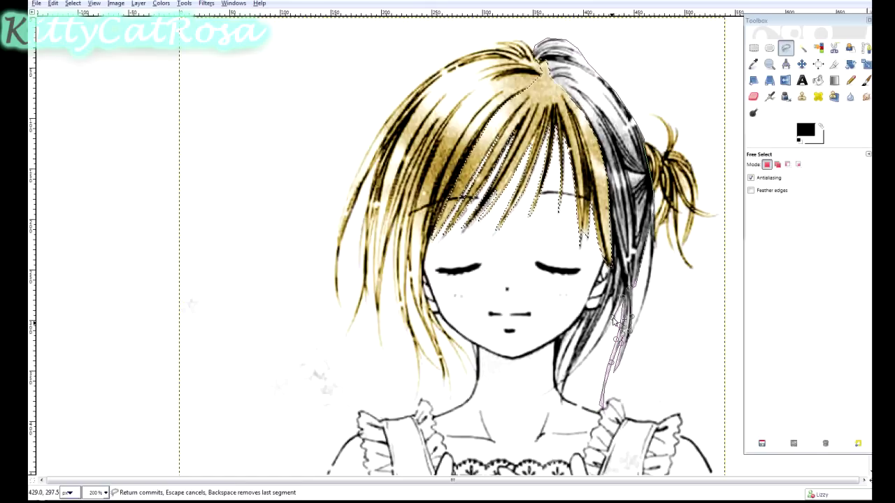
left_click(599, 404)
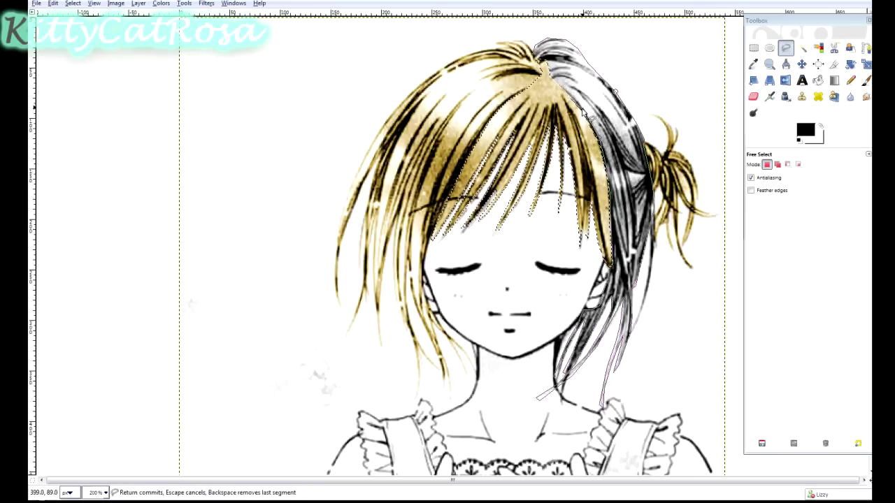
left_click(541, 61)
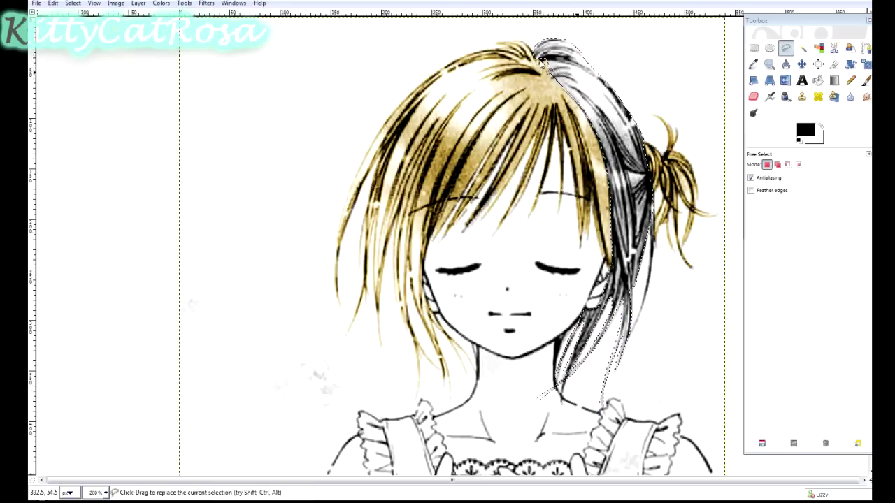
- Tint the selected right-side hair with the Hue 42 golden Colorize preset
left_click(161, 3)
key("Return")
left_click(734, 224)
left_click(722, 275)
left_click(760, 310)
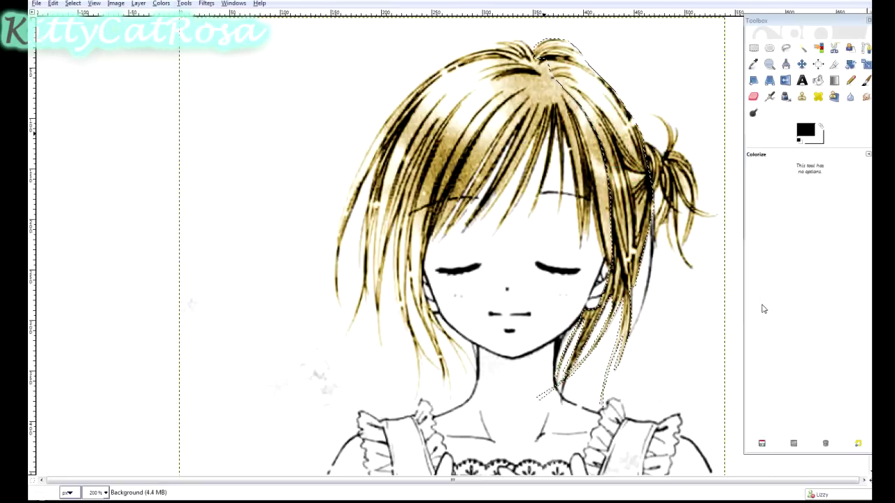
- Outline the remaining grey strands along the right hair edge
left_click(785, 47)
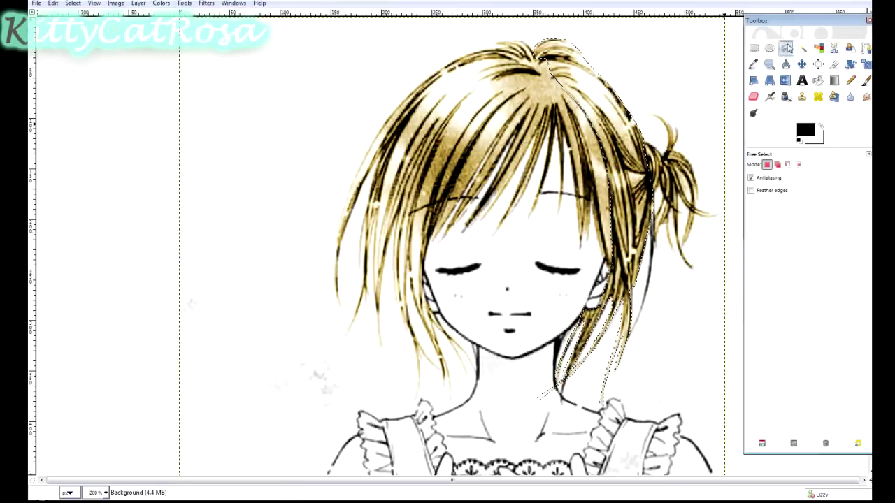
left_click(652, 213)
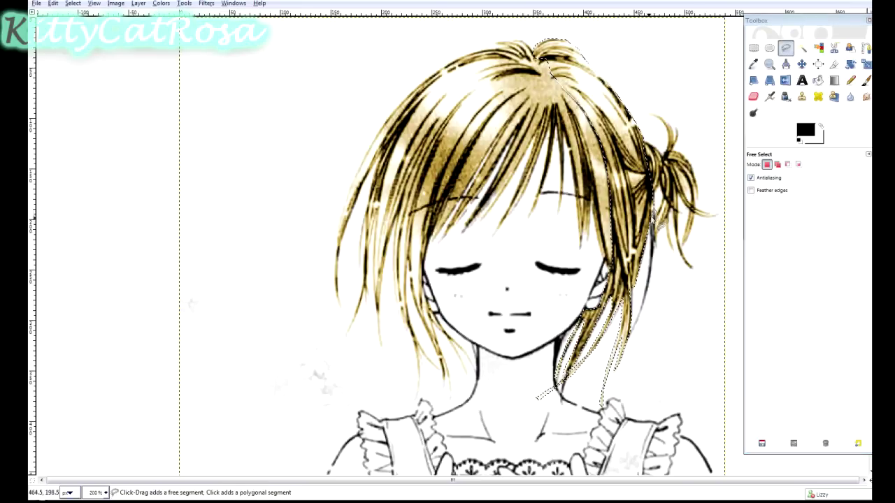
left_click_drag(654, 237, 650, 281)
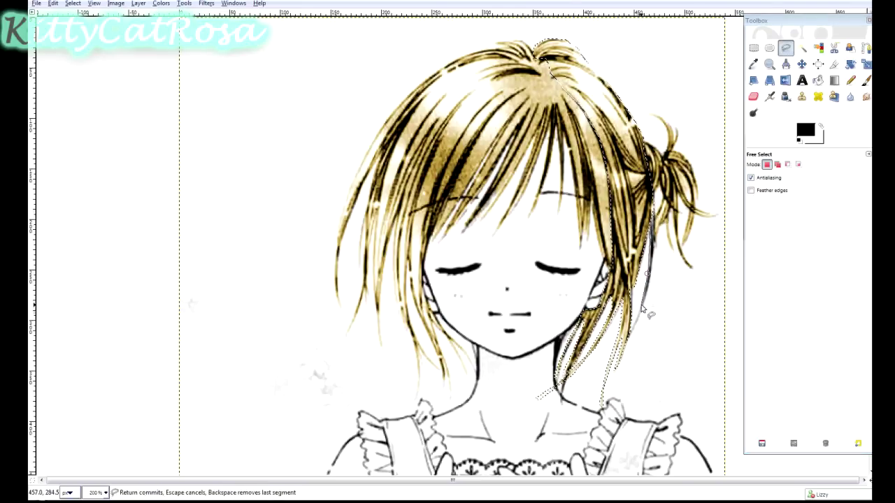
left_click_drag(631, 341, 629, 348)
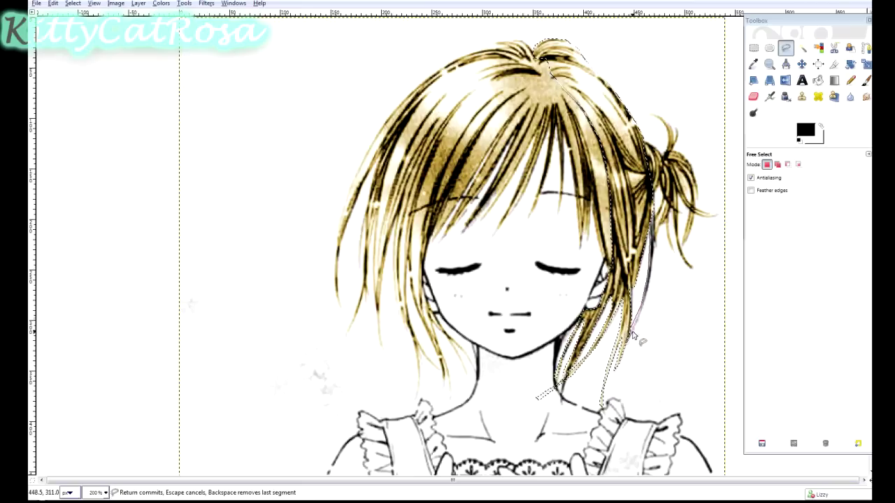
double_click(656, 225)
- Colorize those strands golden with the saved preset (hue 42, saturation 50)
left_click(160, 3)
left_click(183, 35)
left_click(725, 224)
left_click(729, 274)
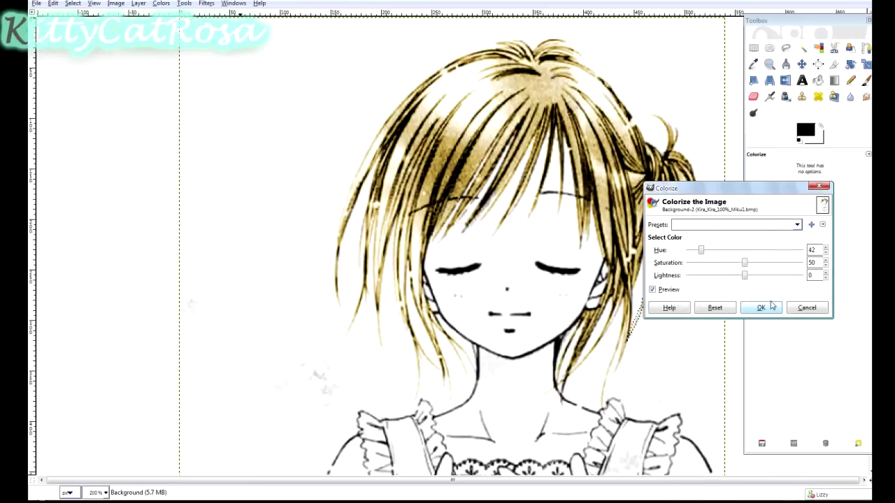
left_click(760, 308)
- Outline a small spot near the chin
left_click(786, 47)
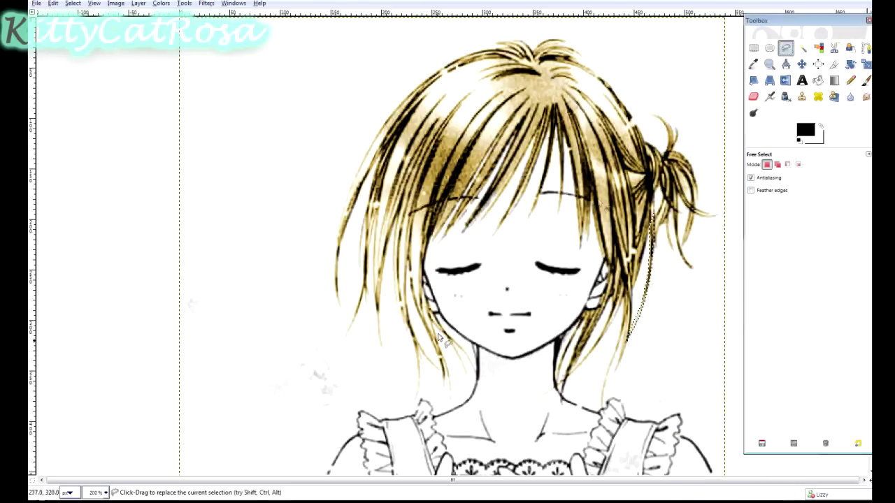
left_click_drag(475, 362, 475, 349)
left_click(472, 350)
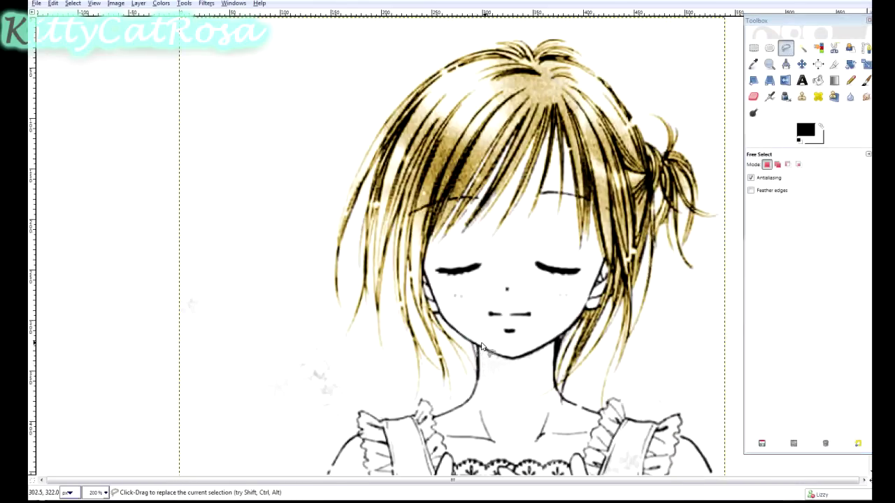
- Apply the saved golden Colorize preset to the selected spot by the chin
left_click(161, 3)
left_click(176, 43)
left_click(769, 224)
left_click(742, 287)
left_click(768, 309)
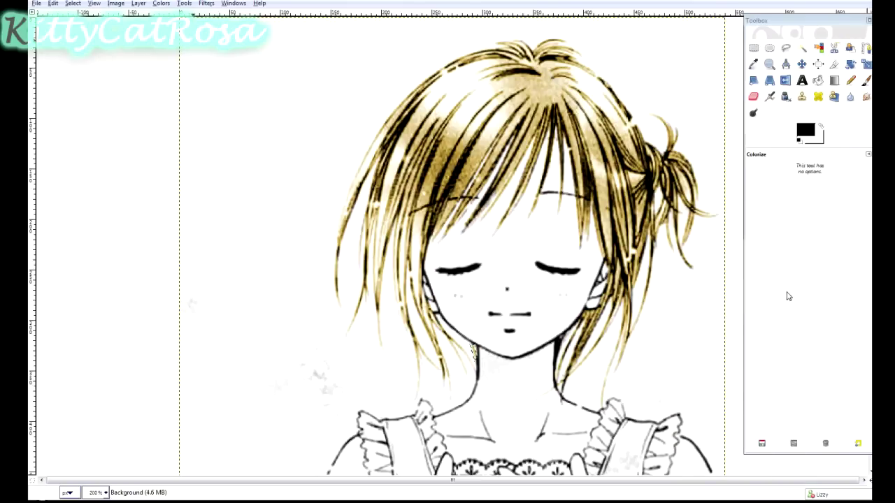
- Zoom in on the face and outline the right ear
left_click(769, 64)
left_click(612, 304)
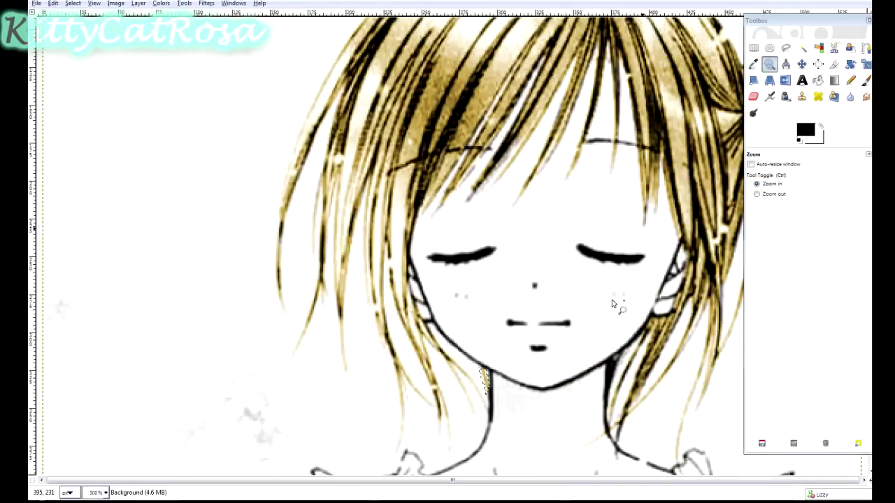
left_click(785, 47)
left_click(680, 242)
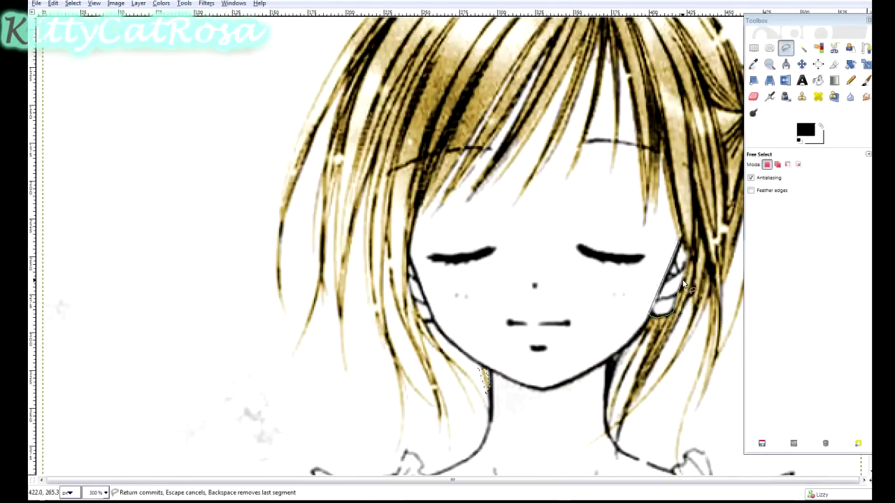
left_click(688, 259)
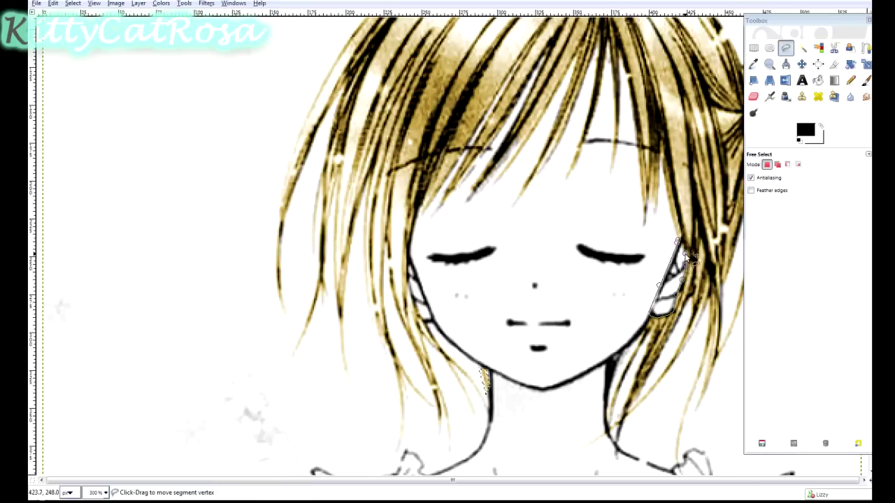
left_click(680, 242)
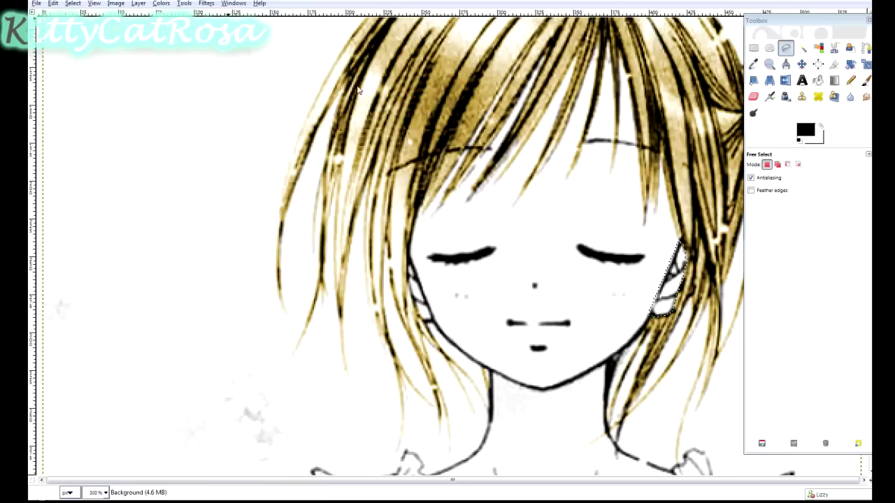
- Colorize the right ear with an orange skin-tone preset
left_click(164, 5)
left_click(231, 64)
left_click(719, 224)
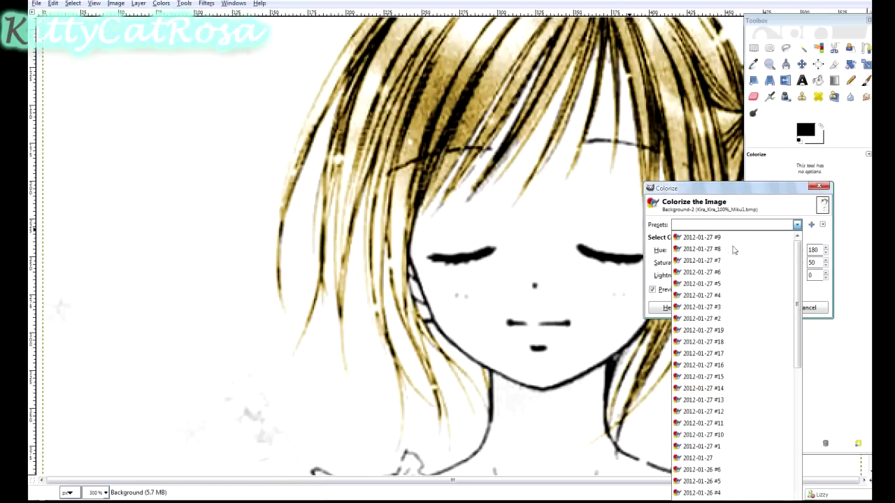
left_click(714, 201)
left_click_drag(715, 201, 798, 201)
left_click(799, 224)
left_click(799, 244)
left_click(843, 307)
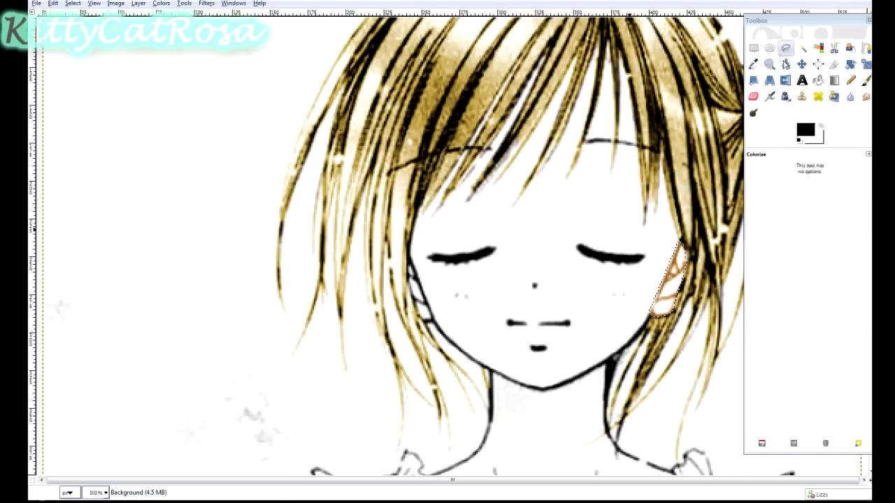
- Outline the left ear and give it the same skin tint
left_click(425, 325)
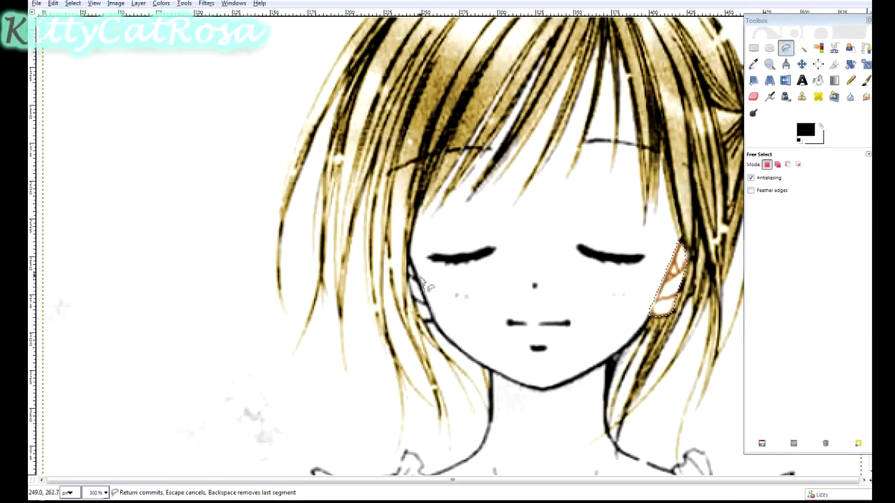
left_click(409, 260)
left_click(425, 323)
left_click(161, 2)
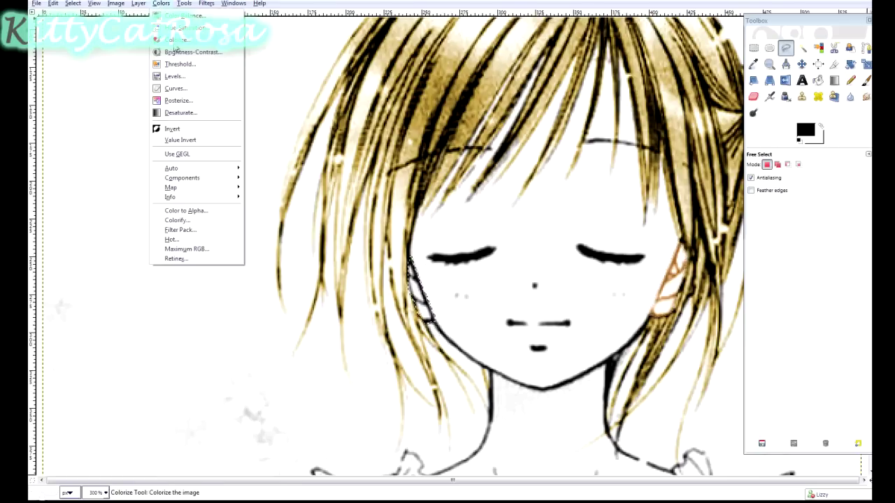
left_click(175, 40)
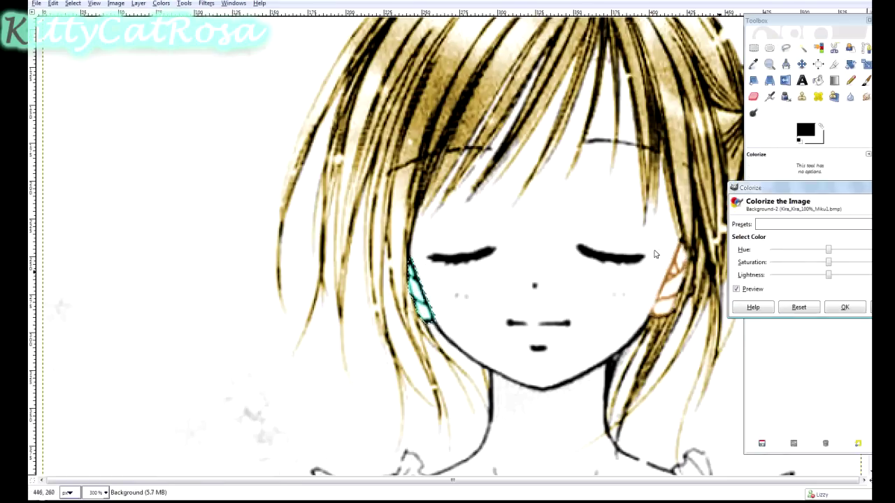
left_click(827, 312)
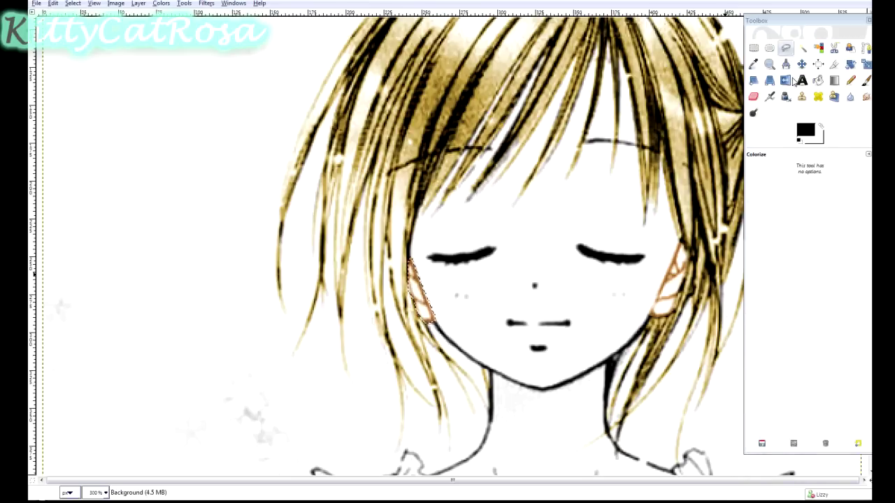
left_click(415, 269)
- Outline the left eyelash and the hair edge up the forehead, closing the polygon
left_click(483, 256)
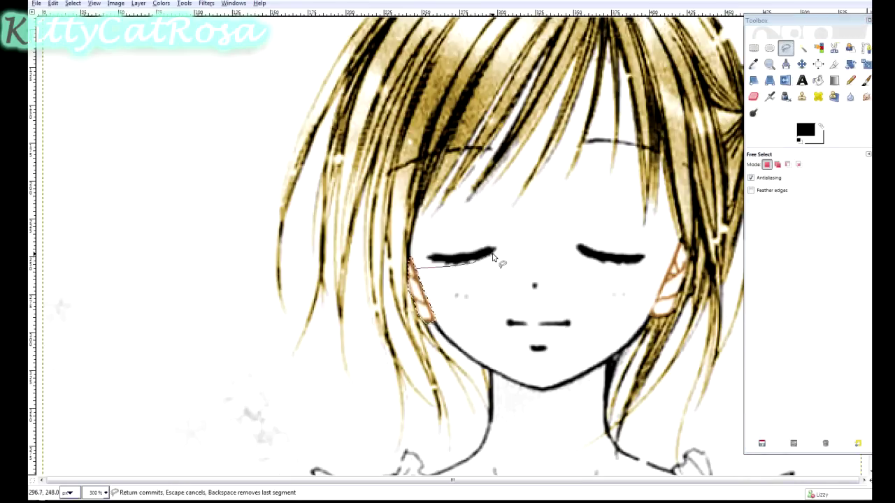
left_click(497, 248)
left_click(452, 253)
left_click(433, 255)
left_click(420, 249)
left_click(412, 243)
left_click(420, 210)
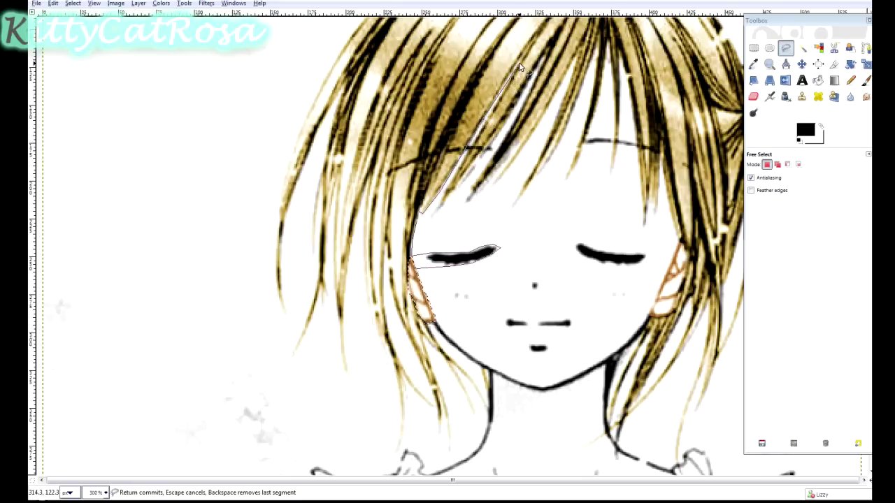
left_click(500, 95)
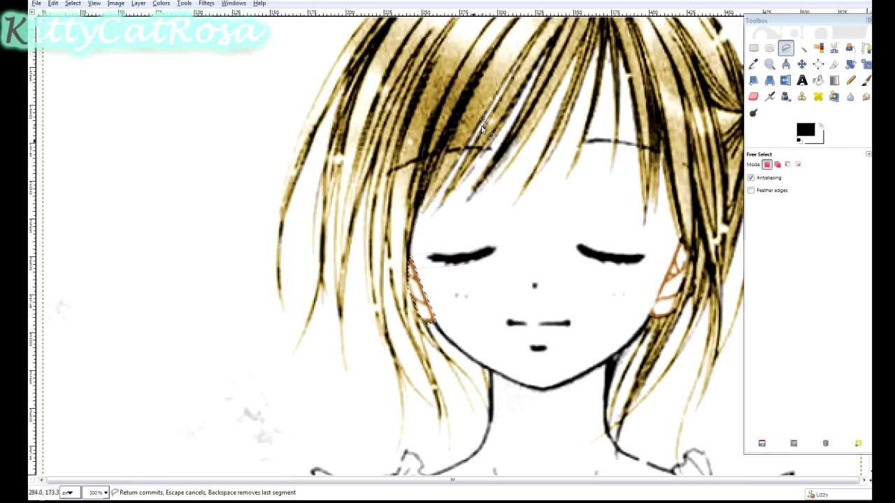
left_click(444, 203)
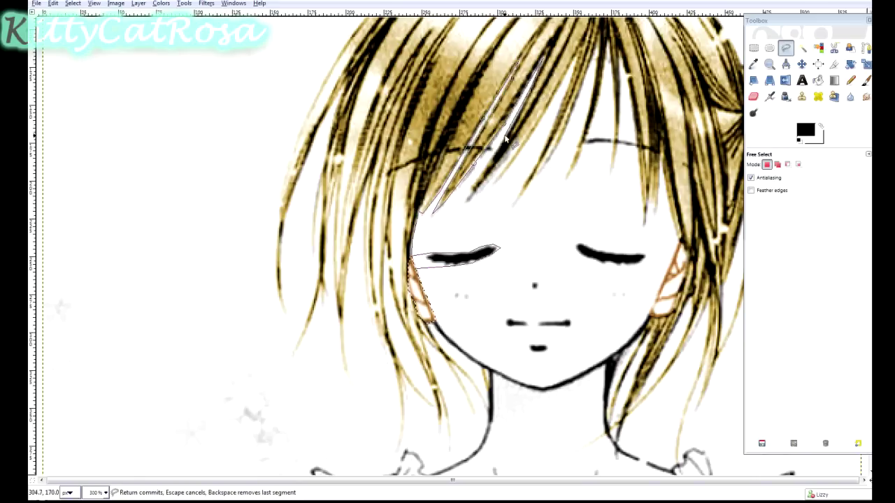
- Trace points along the forehead hair strands up to their tips
left_click_drag(508, 140, 468, 200)
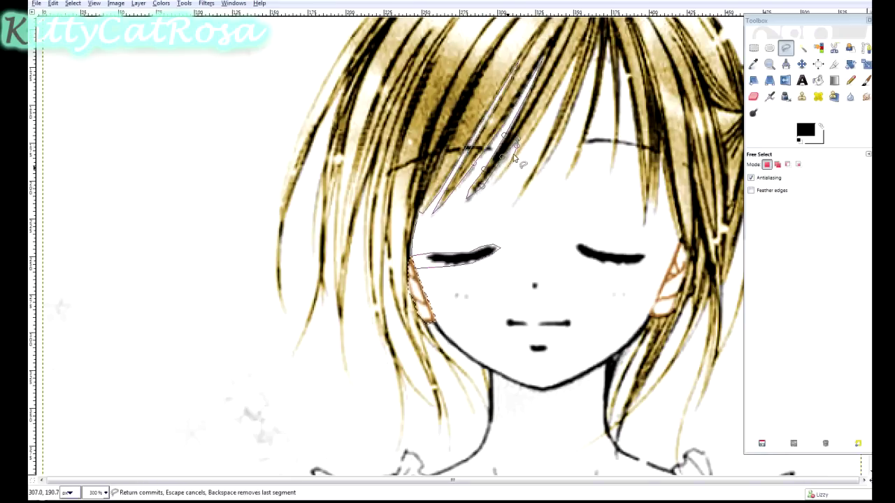
left_click(492, 183)
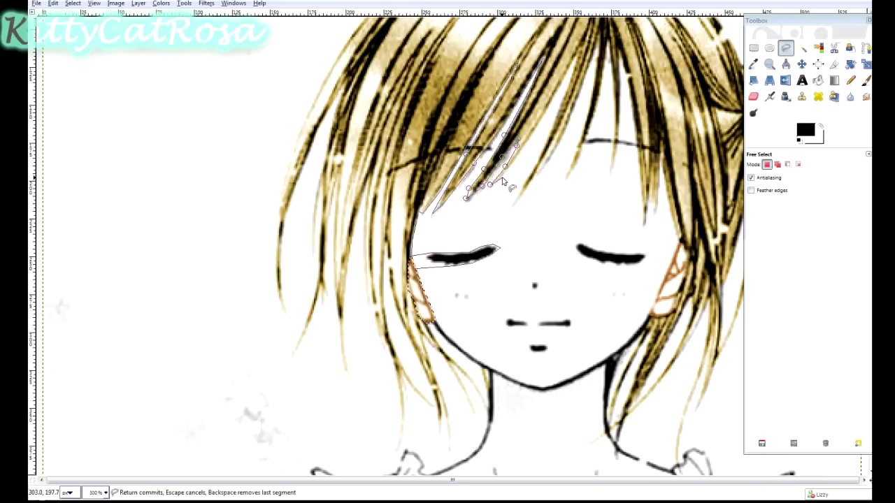
left_click(538, 132)
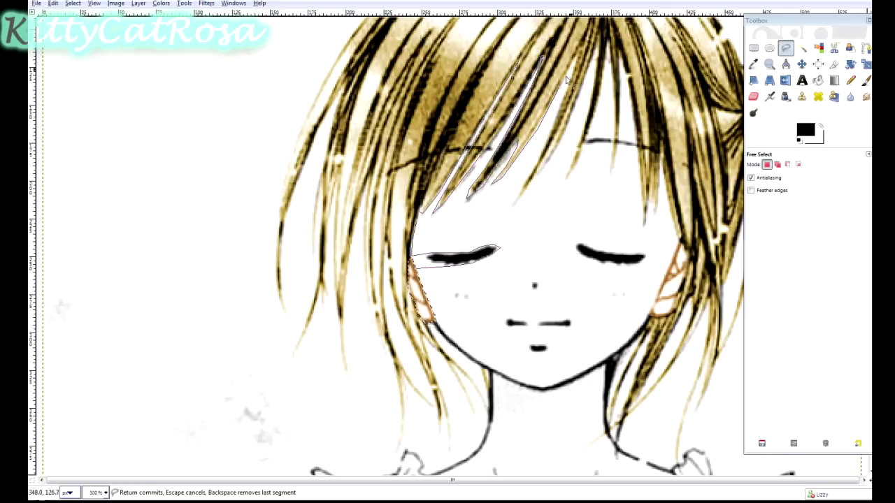
left_click(572, 66)
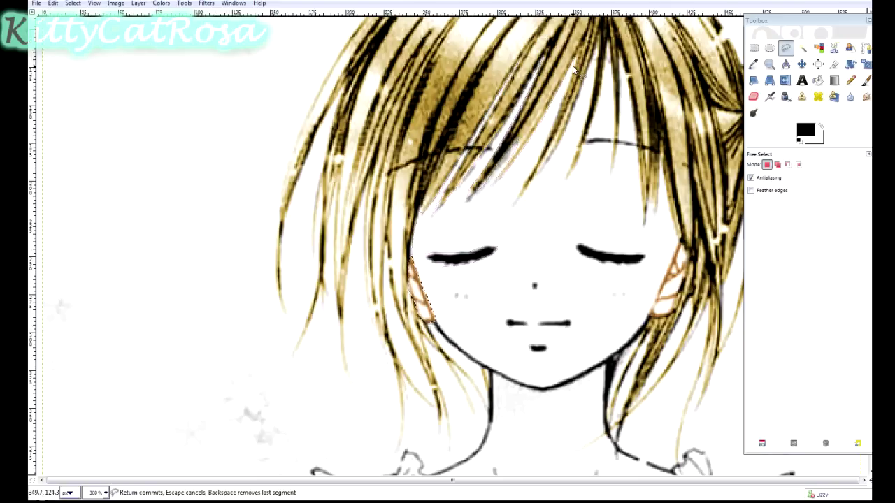
left_click(515, 198)
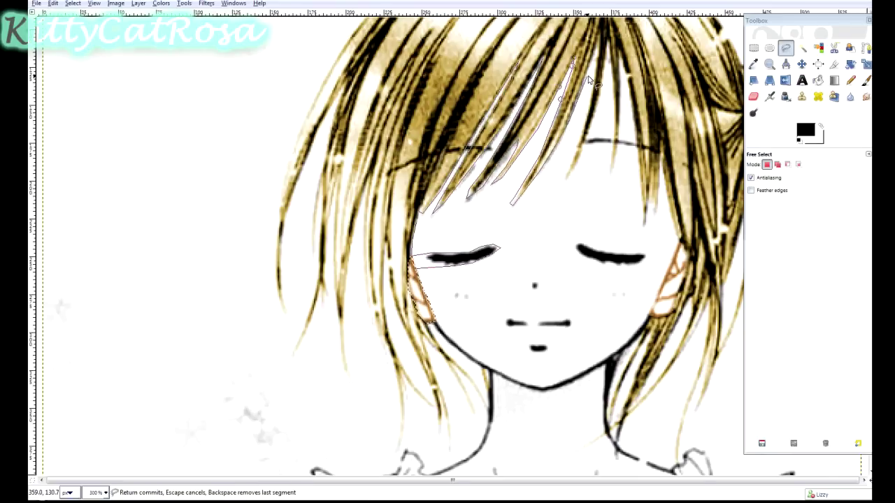
left_click(595, 51)
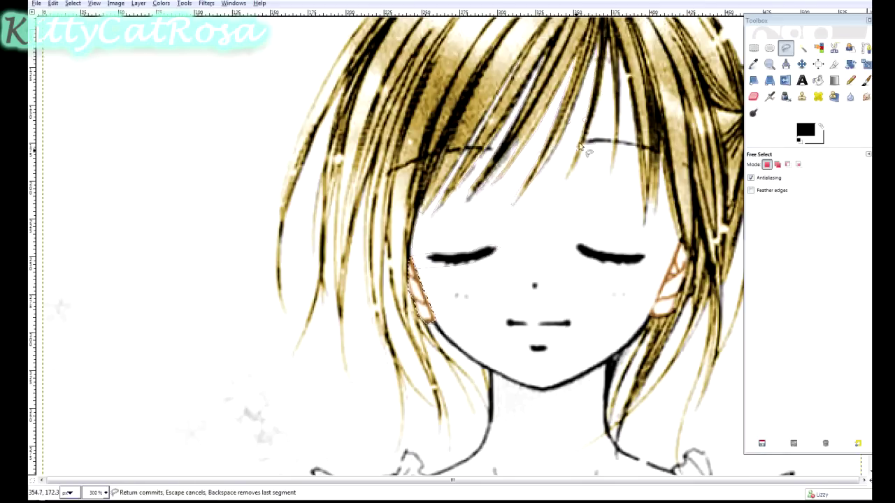
- Close the outline around the remaining hair strands and commit it
left_click(565, 178)
left_click(574, 151)
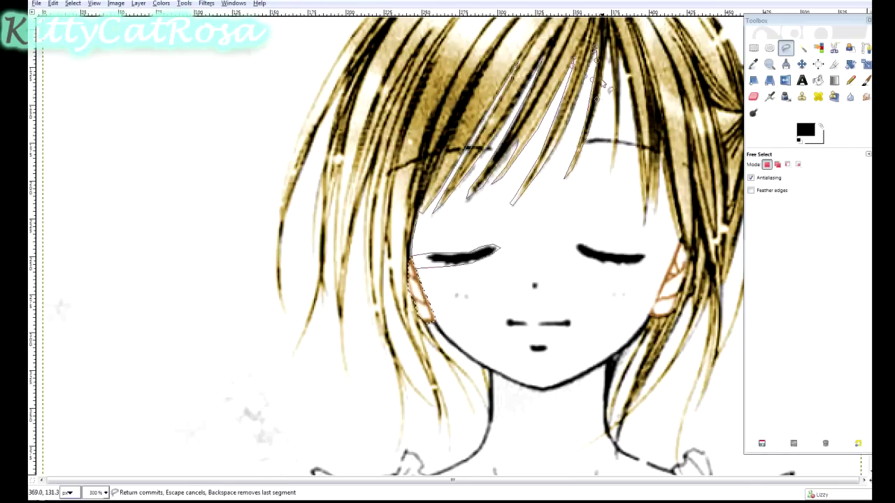
left_click(608, 53)
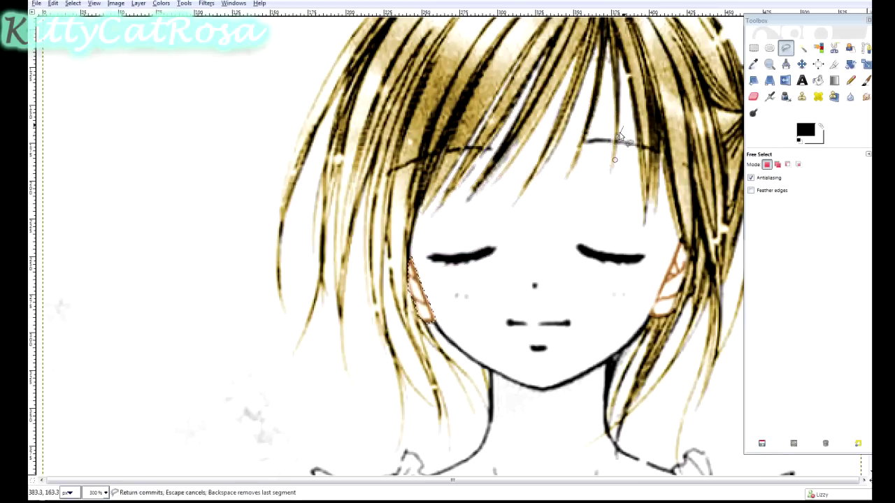
left_click(621, 74)
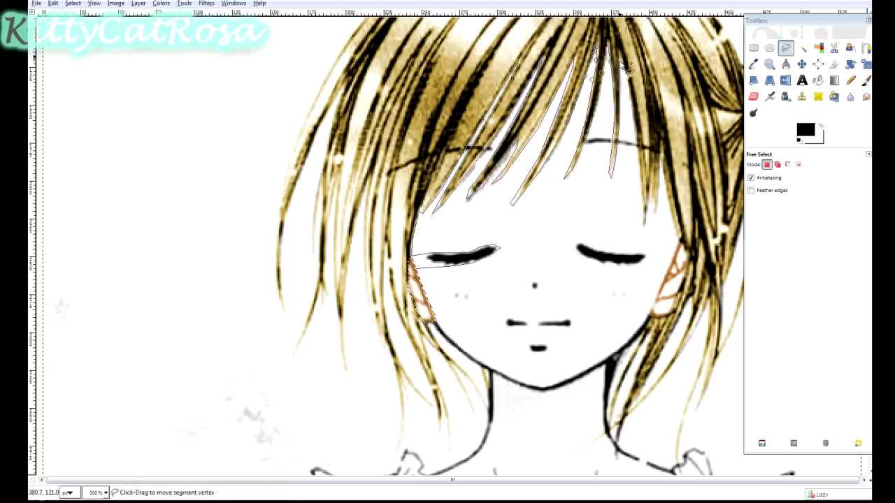
key("Return")
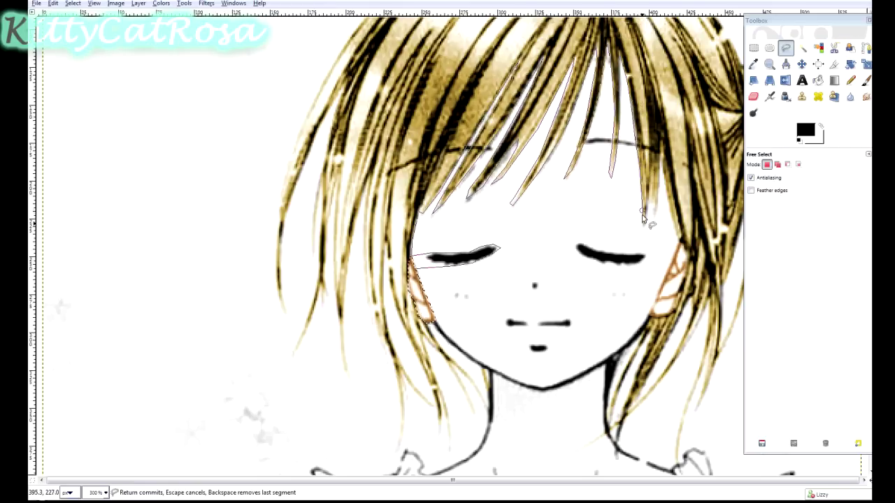
- Trace the right side of the face, cheek and jawline, then commit the face selection
left_click(643, 228)
left_click(653, 218)
left_click(659, 195)
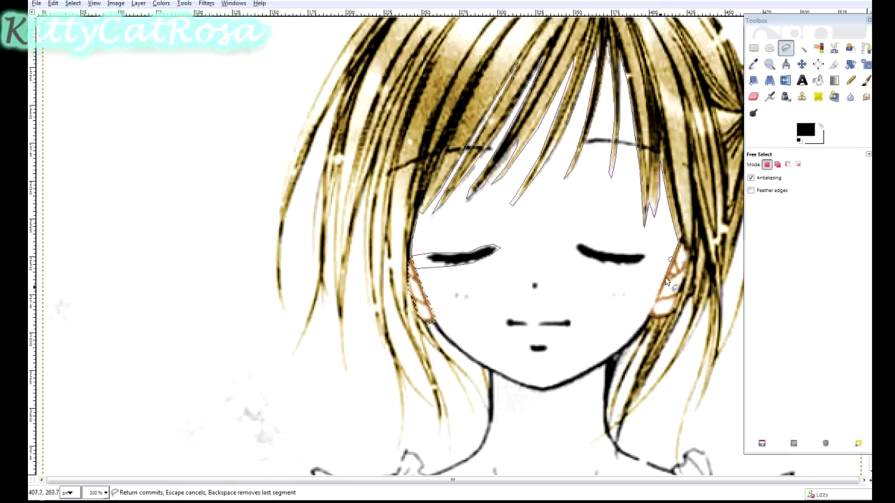
left_click(654, 297)
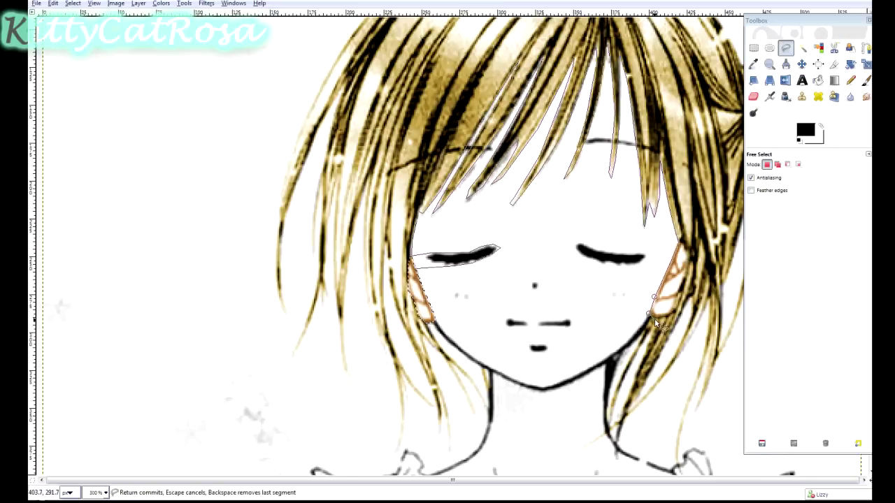
left_click(650, 318)
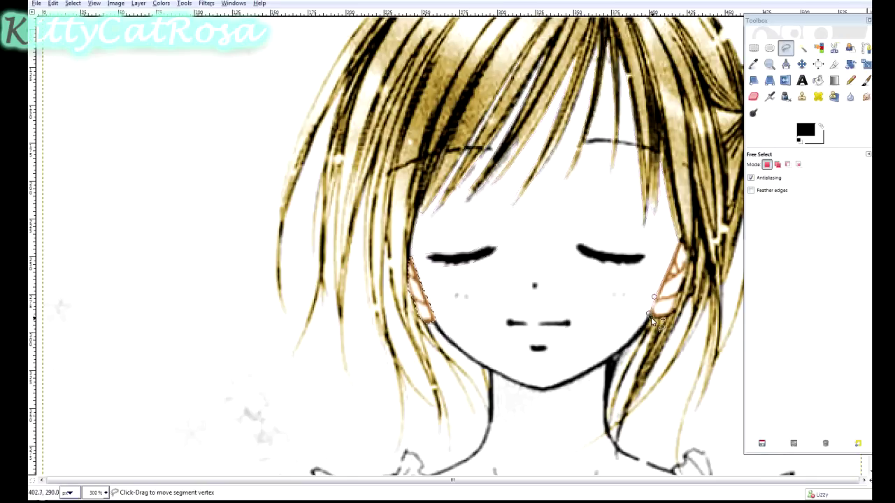
left_click(607, 362)
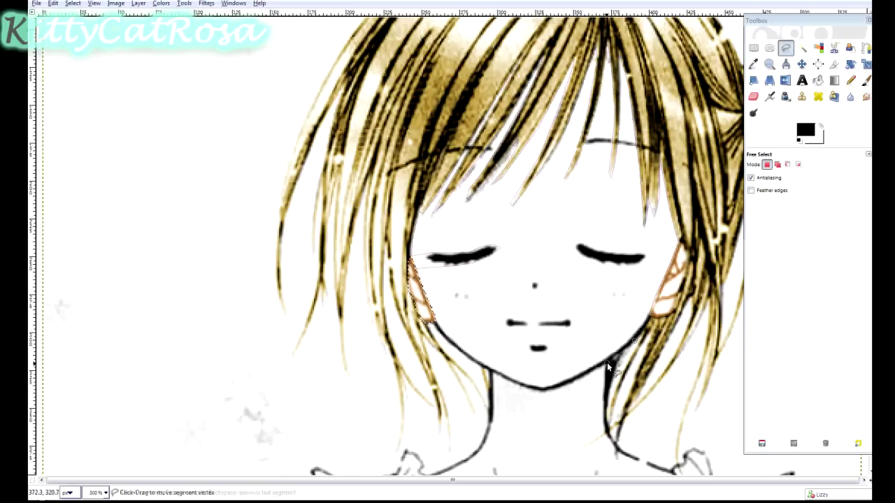
left_click(545, 395)
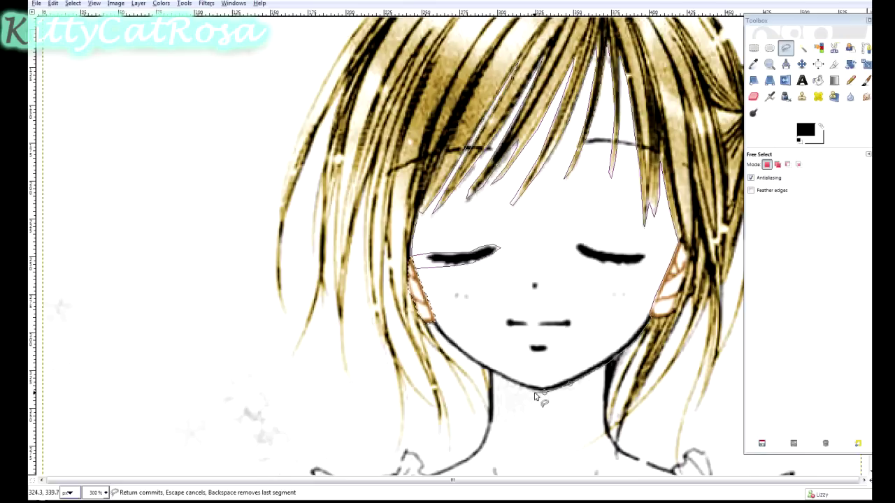
left_click(492, 377)
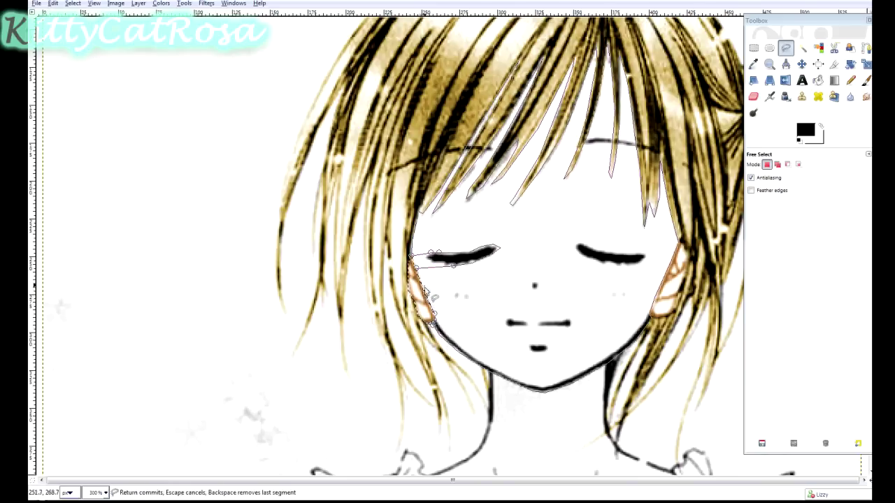
key("Return")
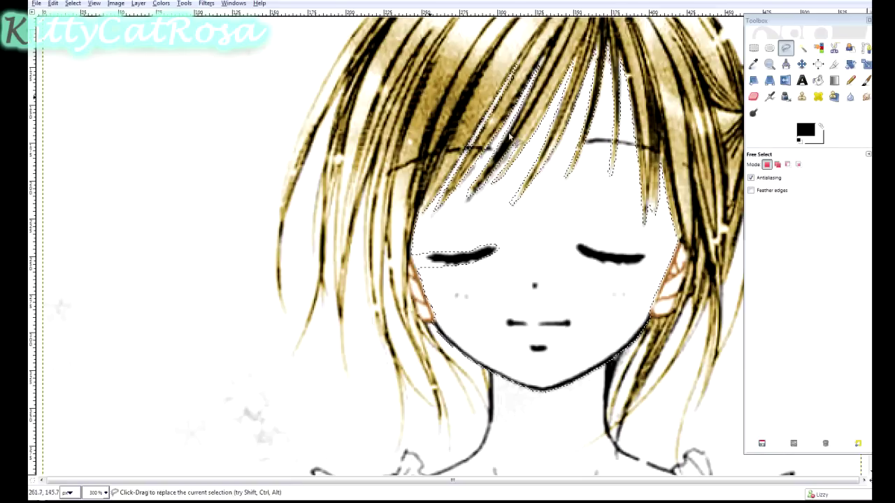
- Colorize the selected face lines brown, then begin a Free Select outline around the right eyelash
left_click(160, 3)
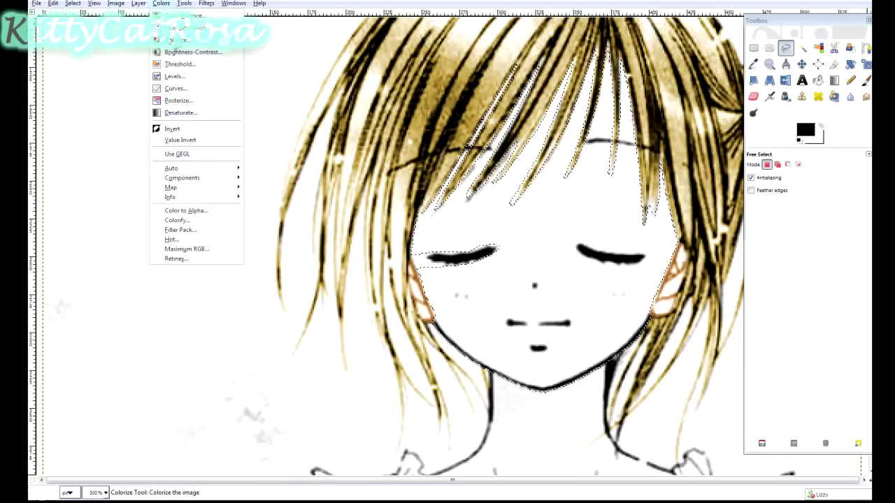
left_click(181, 40)
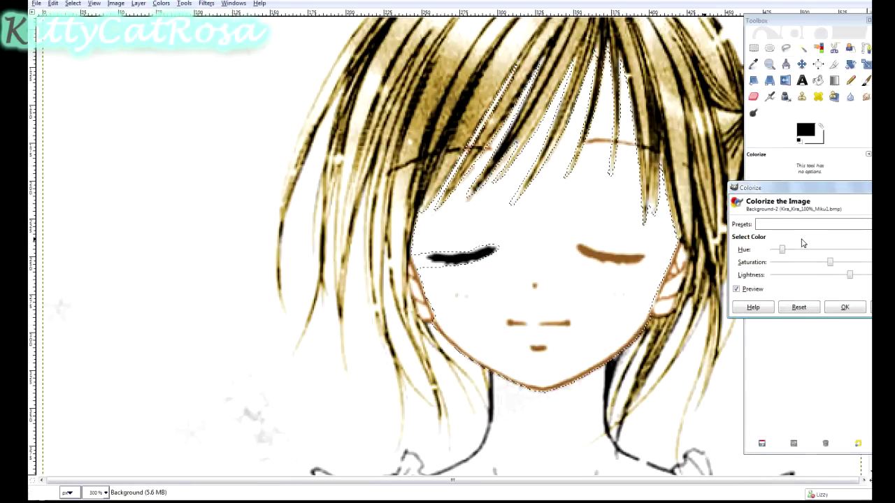
left_click(842, 306)
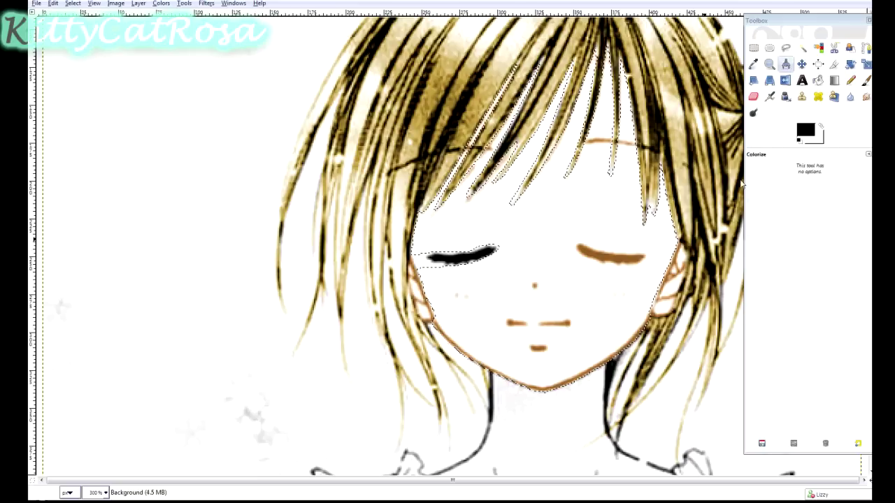
left_click(573, 248)
mouse_move(605, 265)
left_mouse_down()
mouse_move(614, 269)
mouse_move(574, 249)
left_mouse_up()
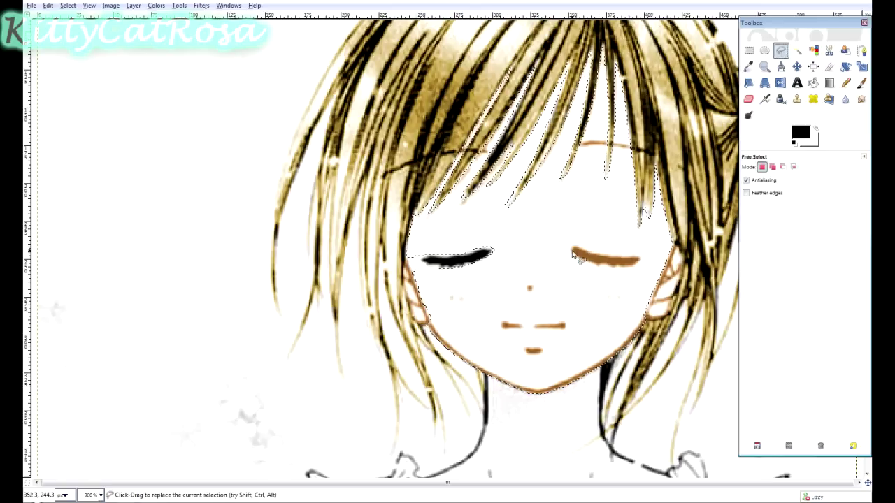
- Enclose the right eyelash in its own closed Free Select outline
left_click(569, 250)
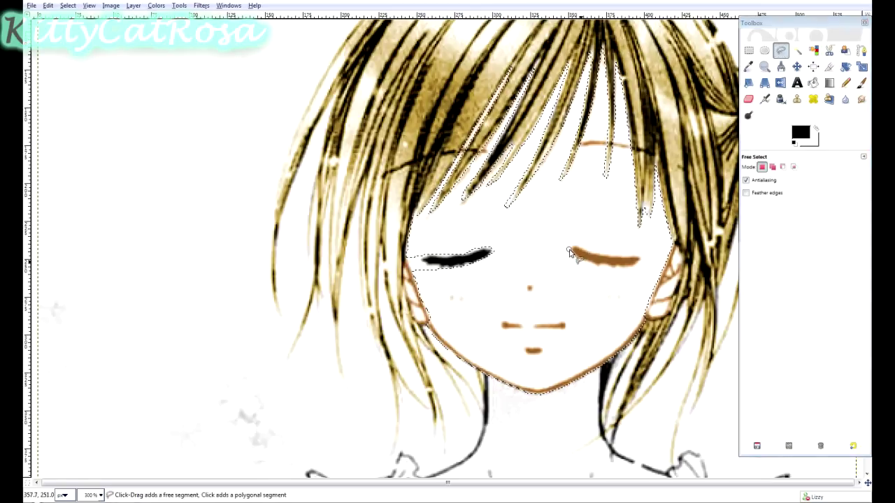
left_click_drag(589, 266, 602, 271)
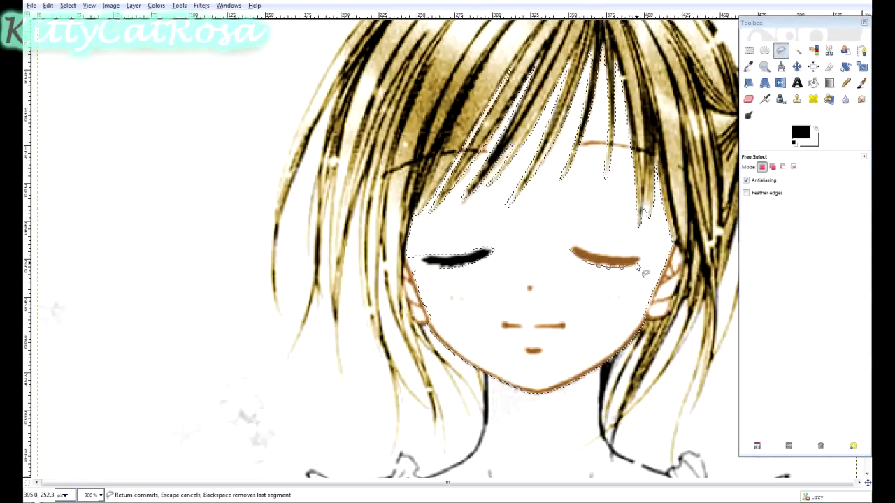
left_click_drag(597, 260, 587, 253)
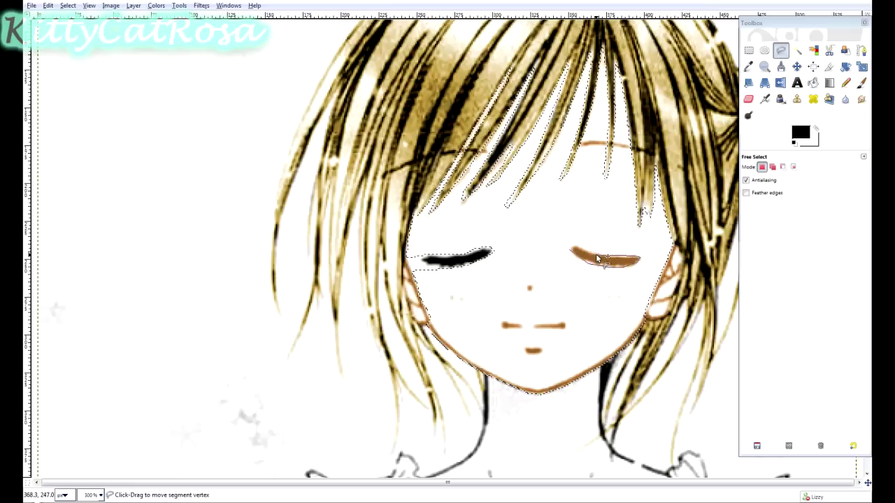
left_click(570, 252)
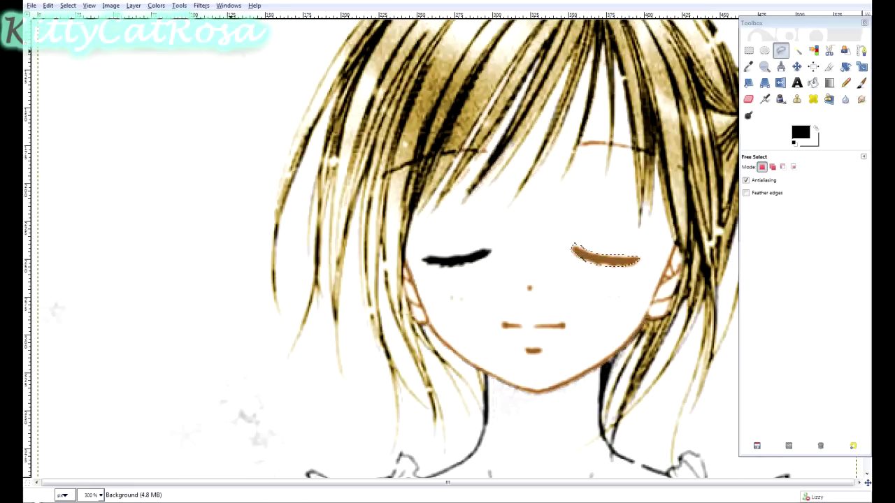
- Try darkening the eyelash in Brightness-Contrast (brightness -115), then cancel the change
left_click(155, 5)
left_click(198, 55)
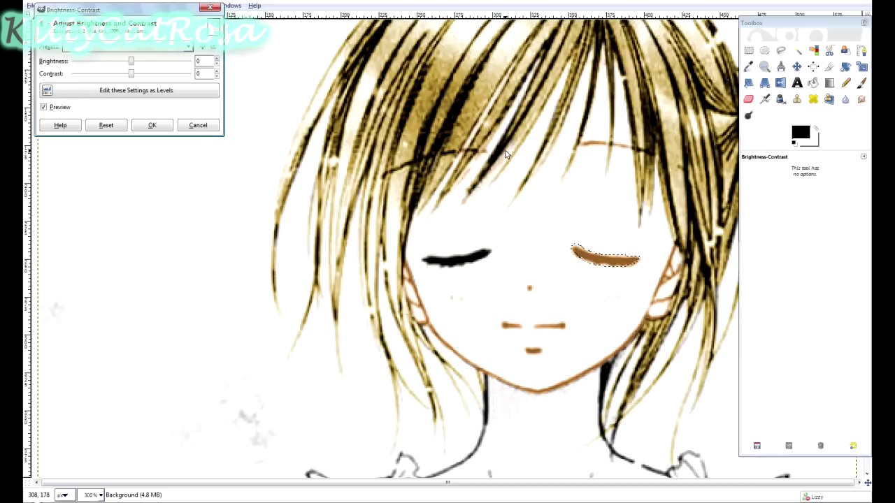
left_click_drag(130, 75, 50, 80)
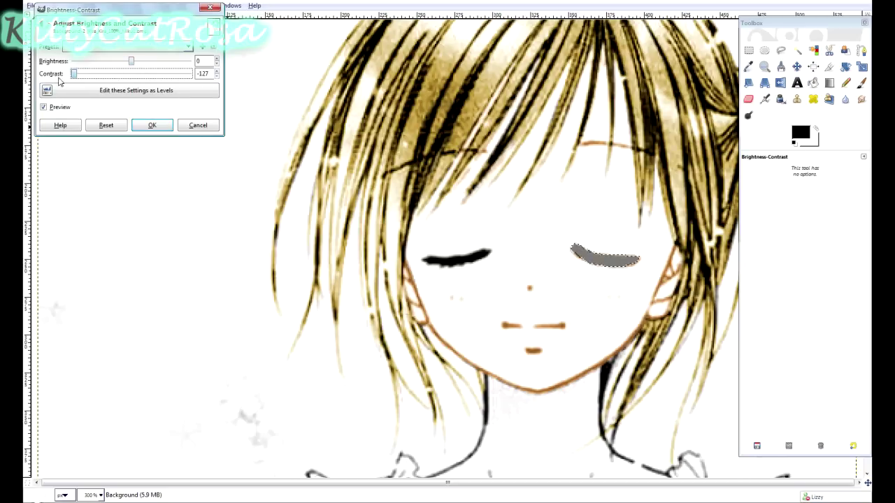
left_click(107, 126)
left_click_drag(131, 61, 79, 61)
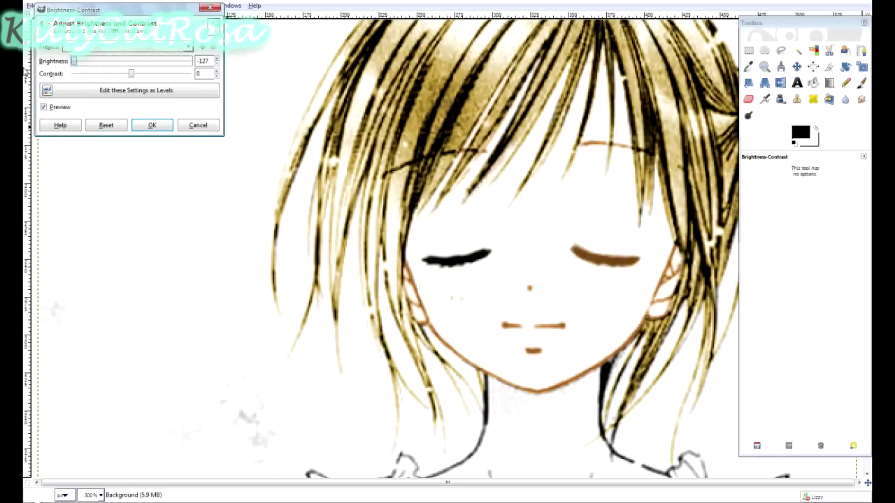
left_click(198, 125)
left_click(123, 7)
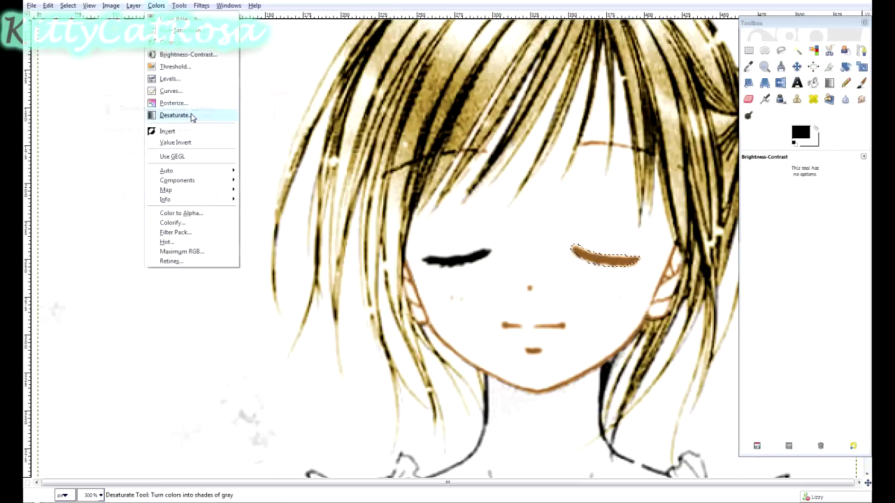
- Preview Desaturate, Color Balance and Hue-Saturation on the right eye line, cancelling each
left_click(189, 116)
left_click(264, 195)
left_click(156, 6)
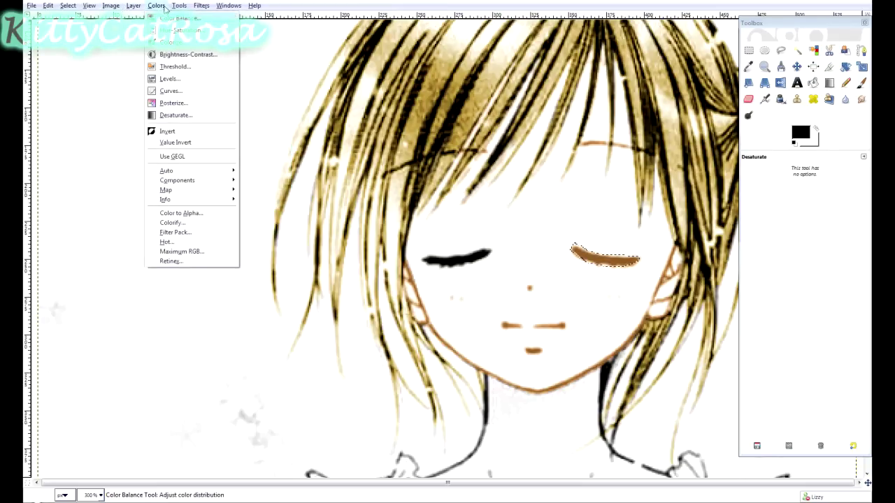
left_click(174, 55)
left_click(599, 277)
left_click(155, 5)
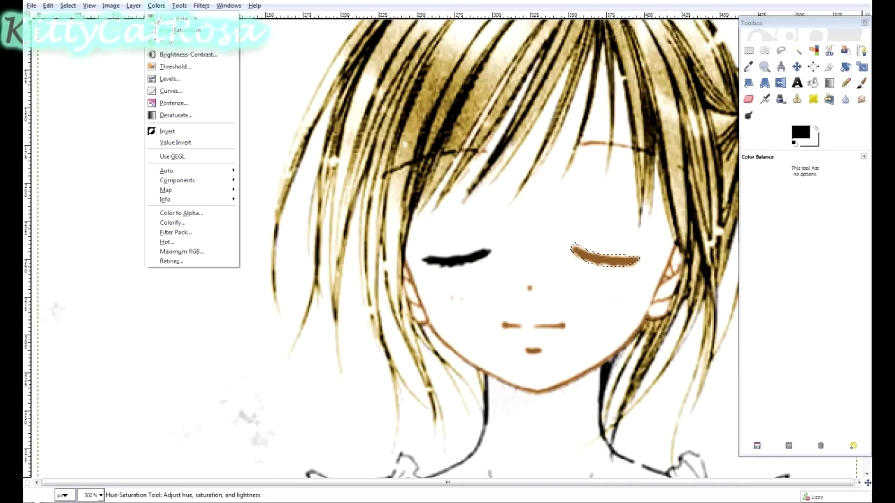
left_click(175, 67)
left_click(737, 302)
- Shift the right eye line to a darker olive-gold with Color Balance sliders and apply it
left_click(156, 6)
left_click(175, 55)
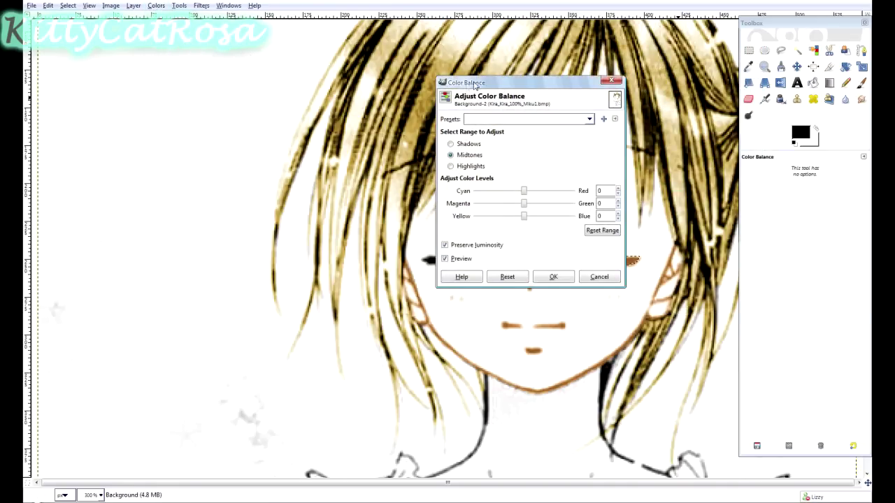
left_click_drag(475, 84, 732, 109)
left_click_drag(775, 219, 740, 221)
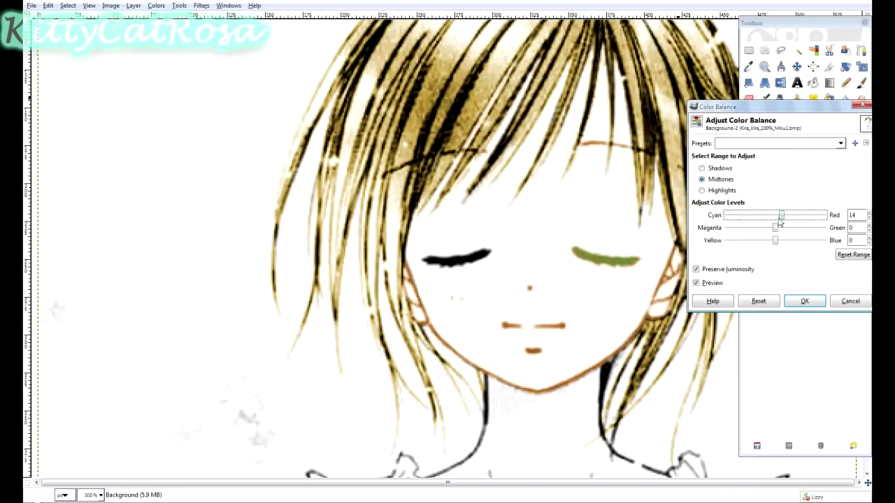
left_click_drag(774, 244, 716, 246)
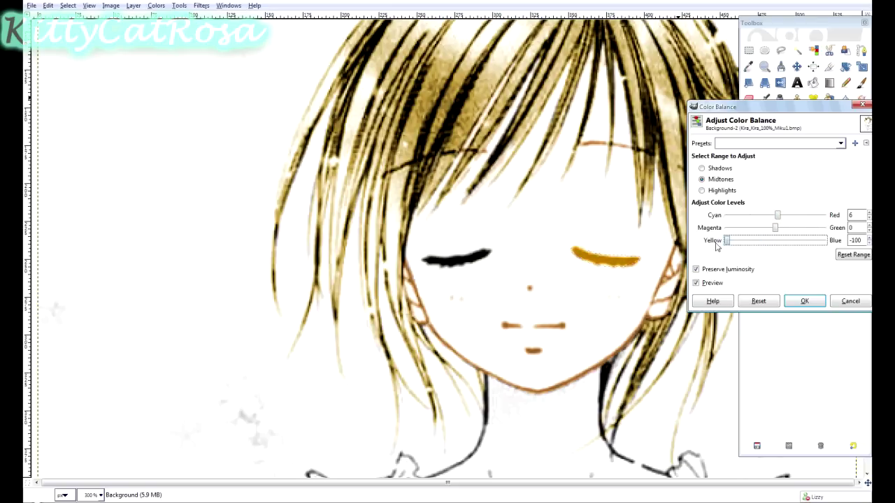
left_click_drag(774, 228, 728, 231)
mouse_move(777, 215)
left_mouse_down()
mouse_move(752, 217)
mouse_move(776, 243)
mouse_move(792, 231)
mouse_move(792, 219)
left_mouse_up()
left_click(759, 300)
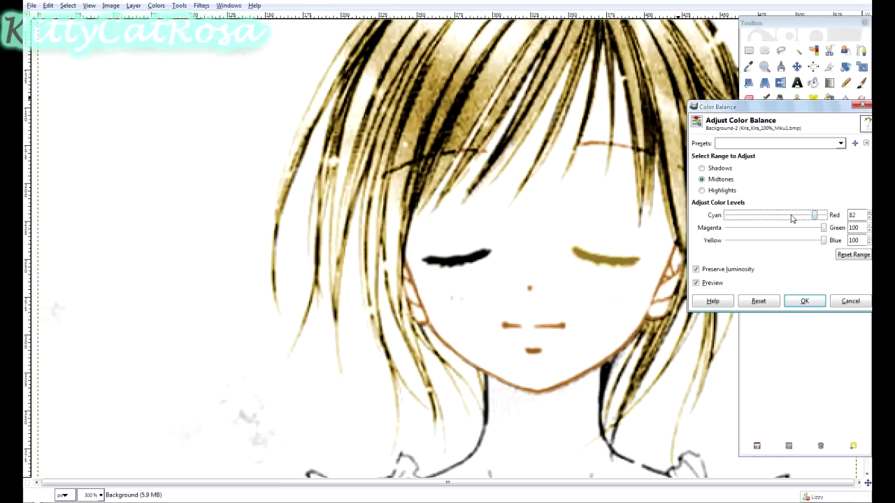
left_click(804, 301)
mouse_move(426, 268)
left_mouse_down()
mouse_move(481, 264)
mouse_move(427, 259)
left_mouse_up()
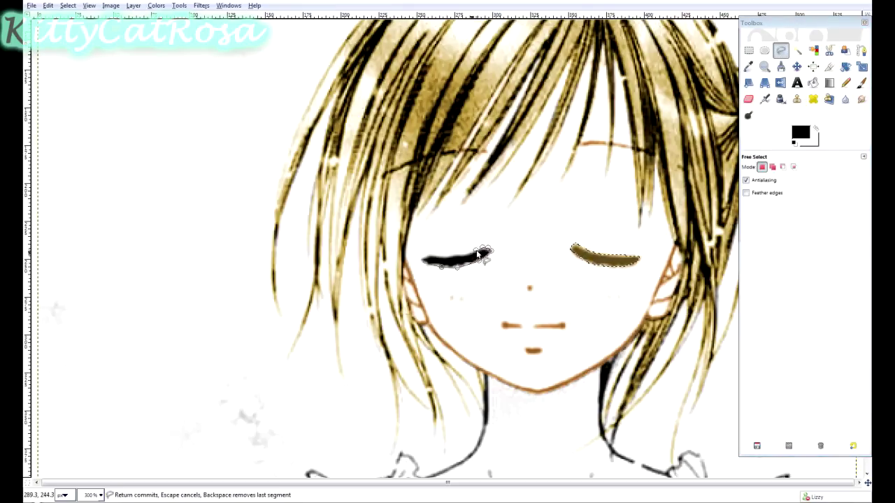
- Close the left eye line outline and colorize it with a saved brown preset
left_click(428, 259)
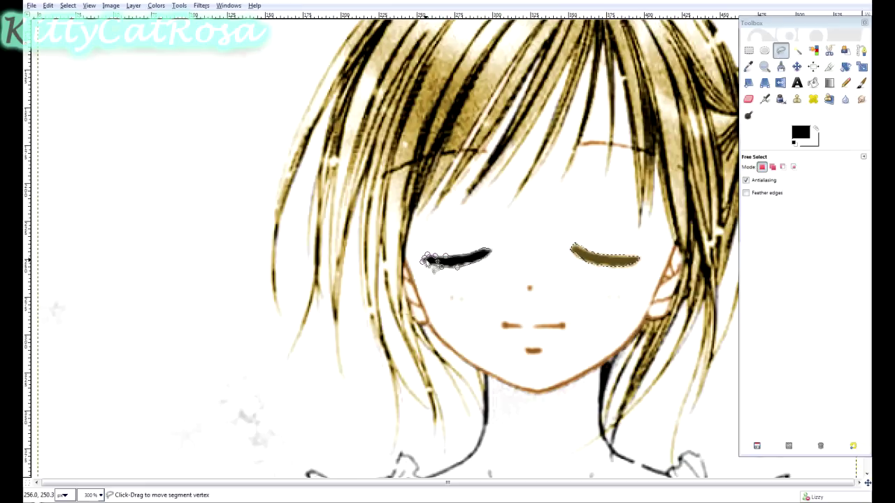
left_click(156, 5)
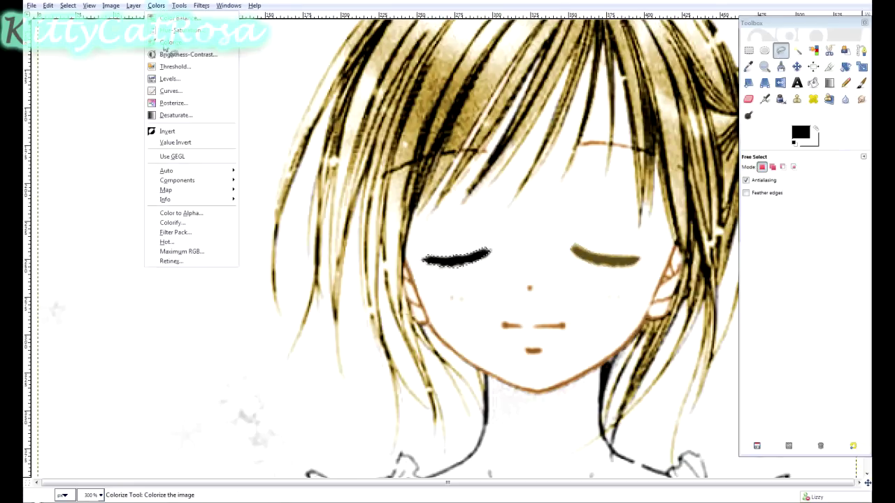
left_click(171, 222)
left_click(743, 224)
left_click(739, 245)
left_click(739, 224)
left_click(738, 248)
left_click(733, 225)
left_click(732, 225)
left_click(773, 306)
- Reapply Colorize with the darker olive preset: hue 41, saturation 41, lightness -32
left_click(155, 5)
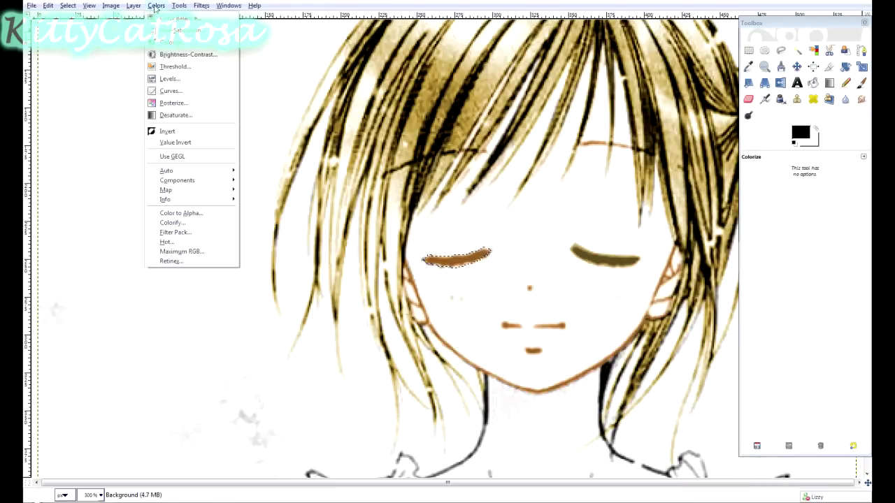
left_click(171, 222)
left_click(752, 223)
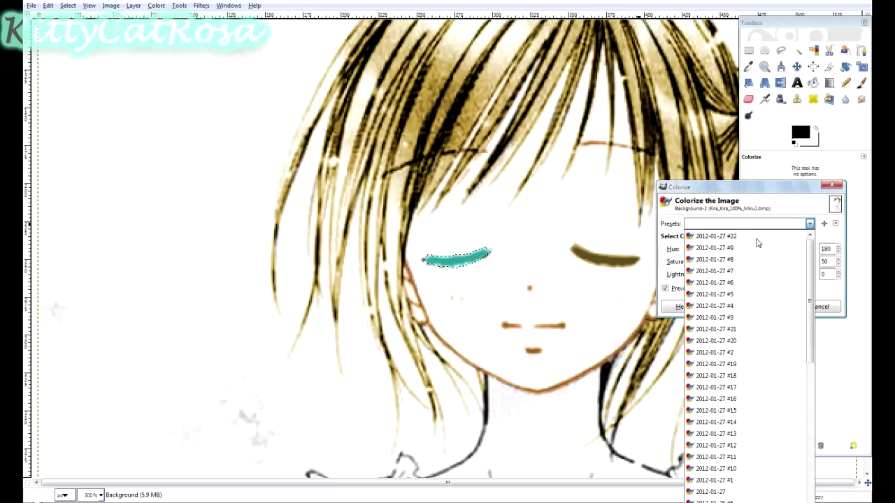
left_click(756, 238)
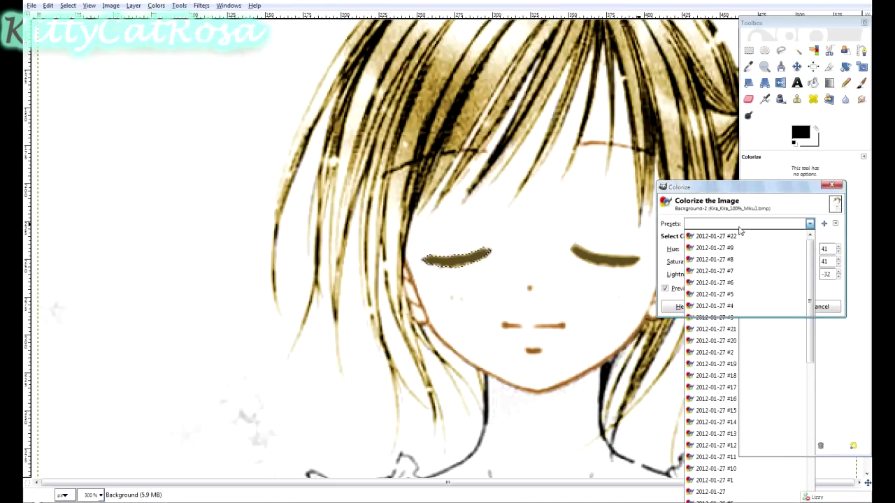
left_click(752, 269)
left_click(773, 306)
scroll(528, 300, "down", 3)
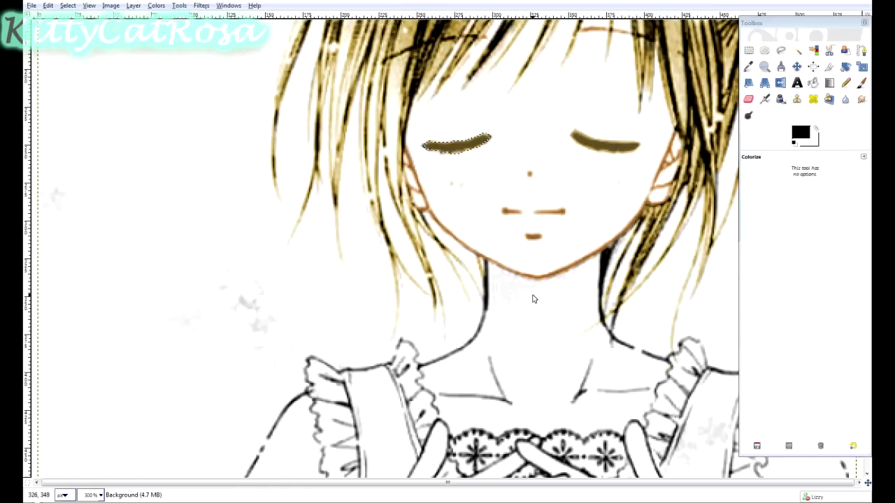
scroll(528, 300, "down", 3)
- Trace a Free Select outline around the neck, collarbone and chest down to the lace edge
left_click(781, 50)
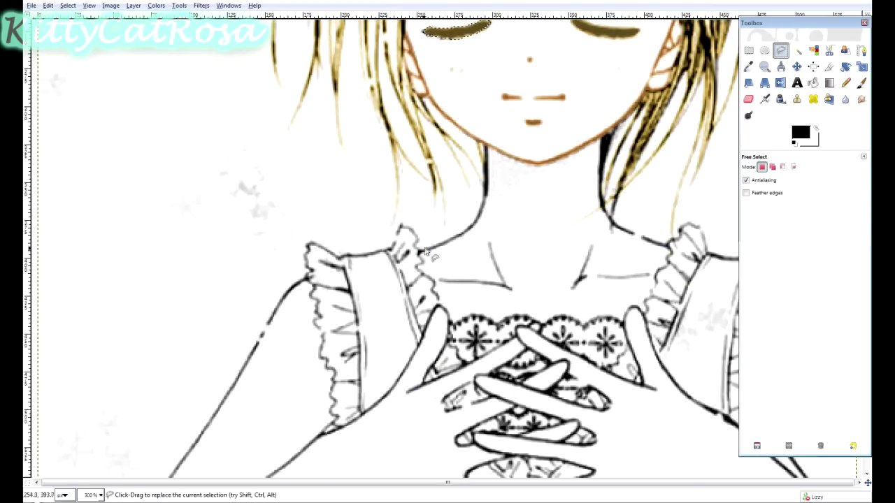
left_click(461, 237)
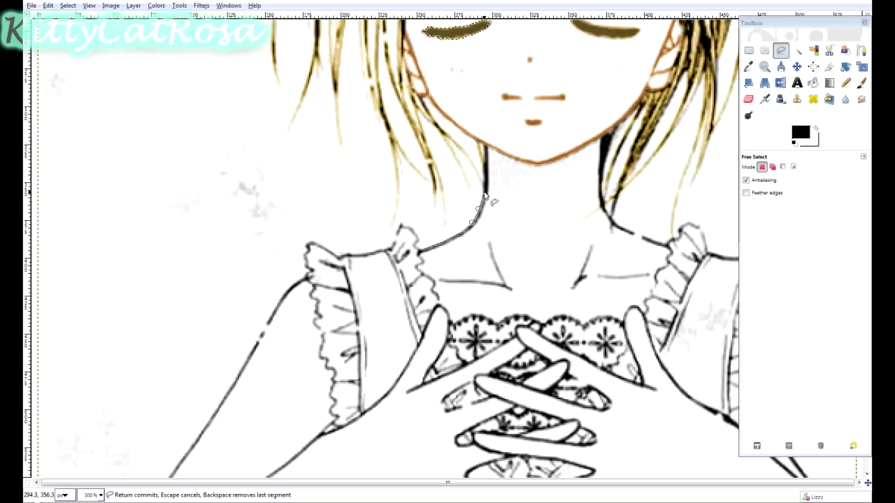
left_click_drag(484, 198, 486, 155)
mouse_move(528, 166)
left_mouse_down()
mouse_move(540, 171)
mouse_move(598, 144)
mouse_move(601, 198)
left_mouse_up()
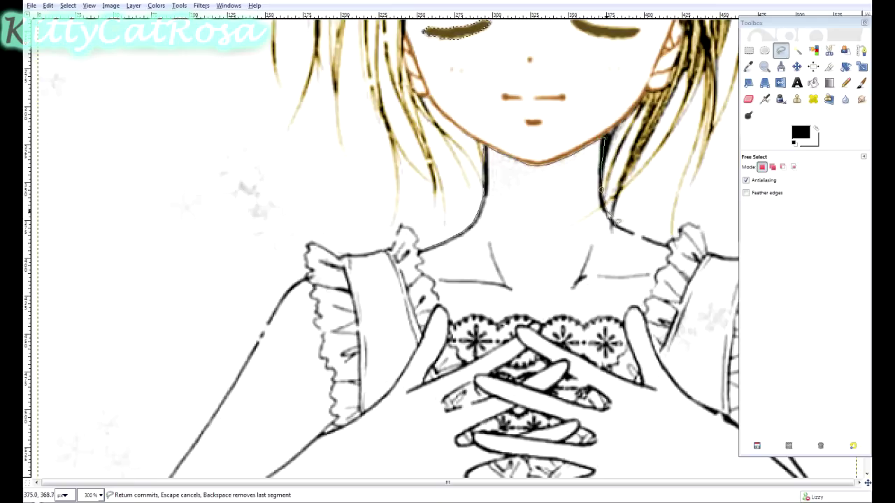
left_click_drag(609, 216, 662, 243)
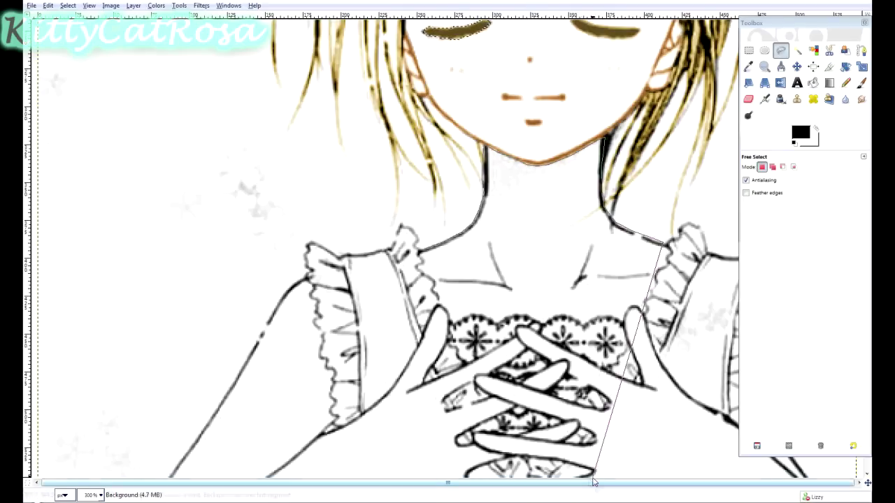
left_click(665, 254)
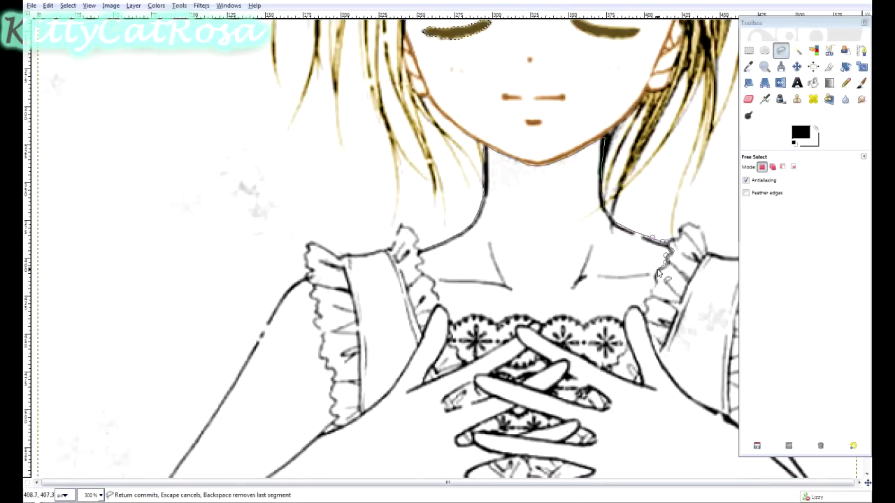
left_click(656, 272)
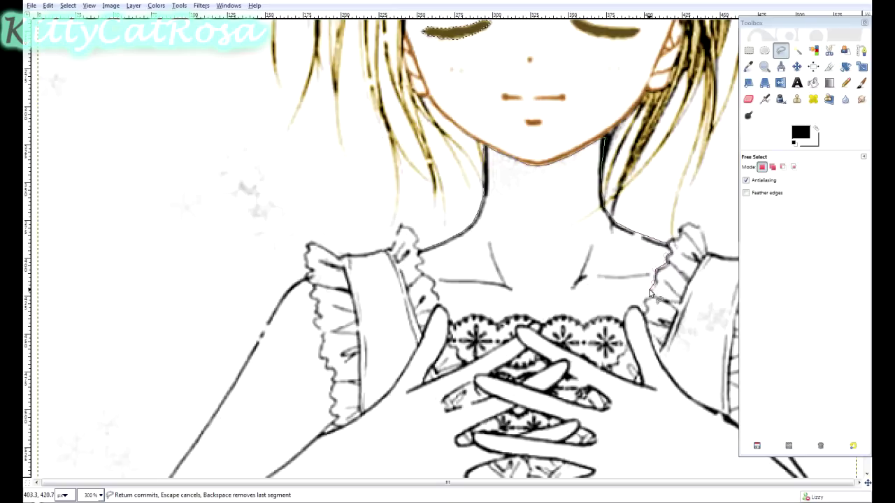
left_click(643, 299)
left_click(644, 309)
left_click_drag(592, 320, 500, 323)
key("BackSpace")
left_click_drag(497, 323, 455, 323)
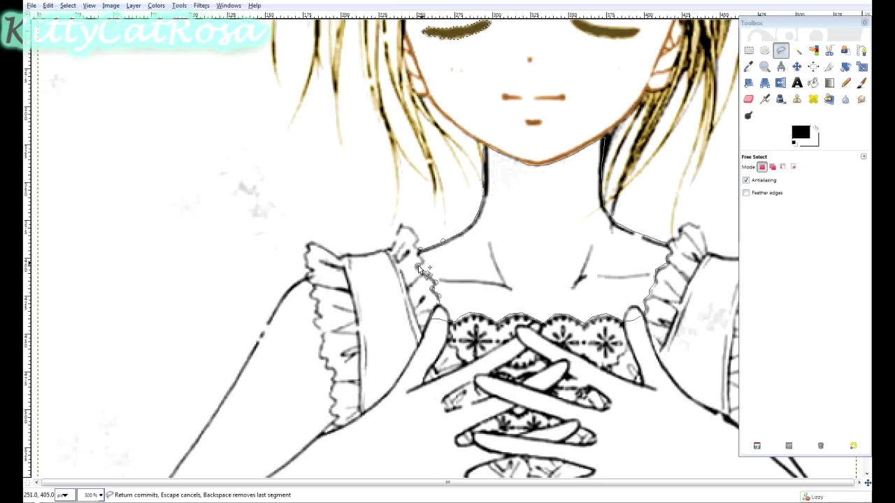
left_click(423, 260)
- Colorize the selection warm brown with preset hue 31, saturation 52, lightness 39
left_click(156, 5)
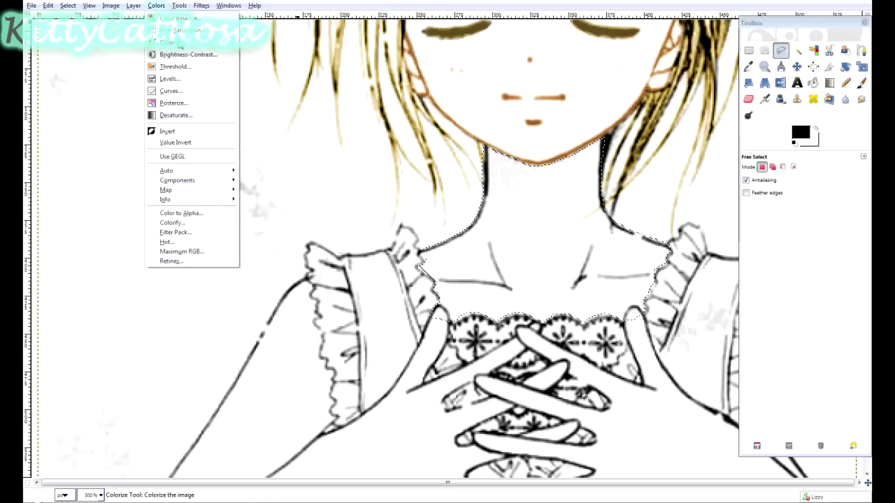
left_click(175, 77)
left_click(734, 225)
left_click(745, 240)
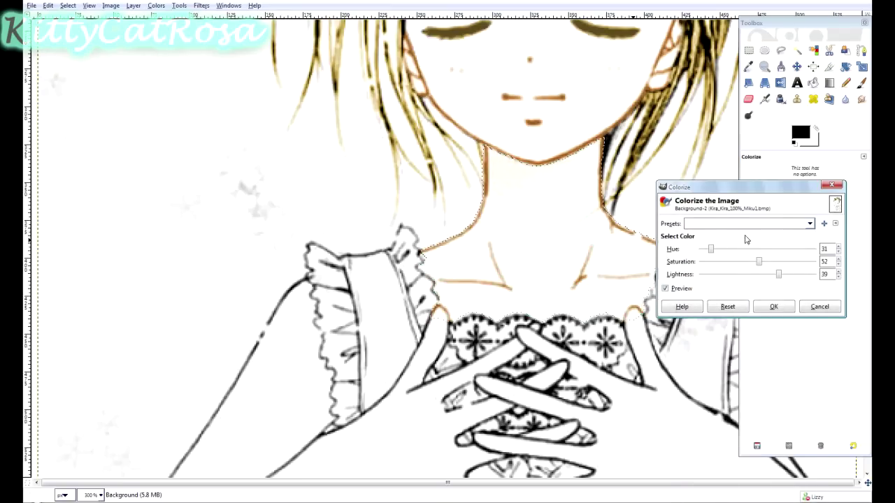
left_click(774, 306)
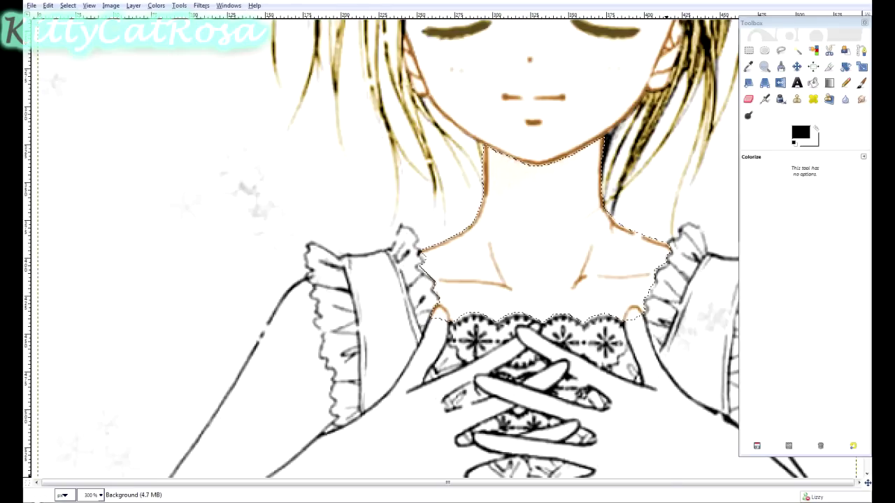
right_click(716, 496)
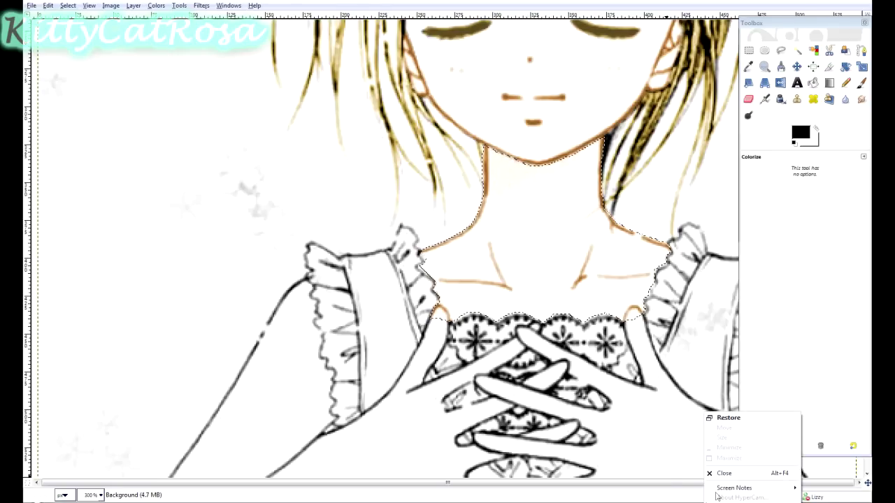
- Select the small hair strand beside the neck with a short Free Select outline
left_click(743, 422)
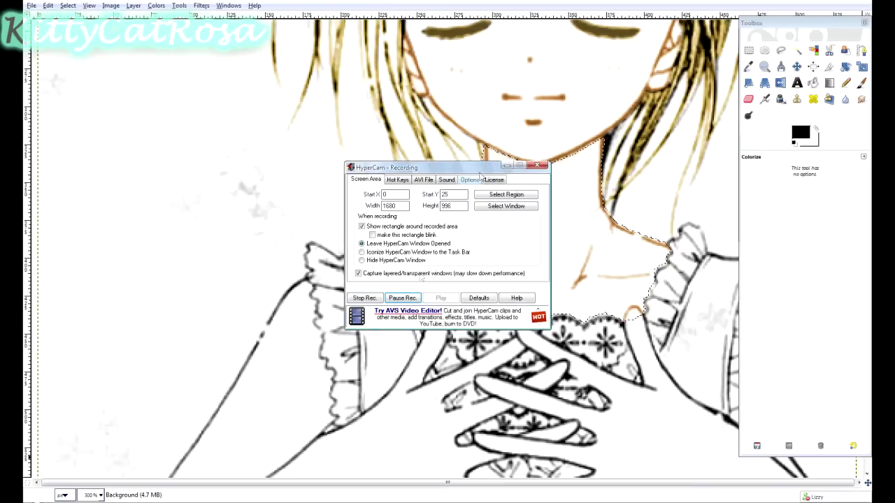
left_click(519, 165)
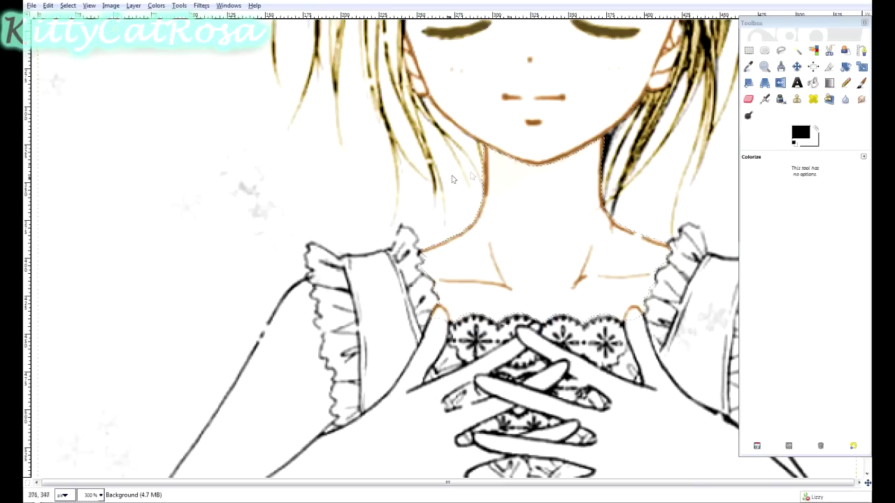
left_click(780, 51)
left_click(613, 163)
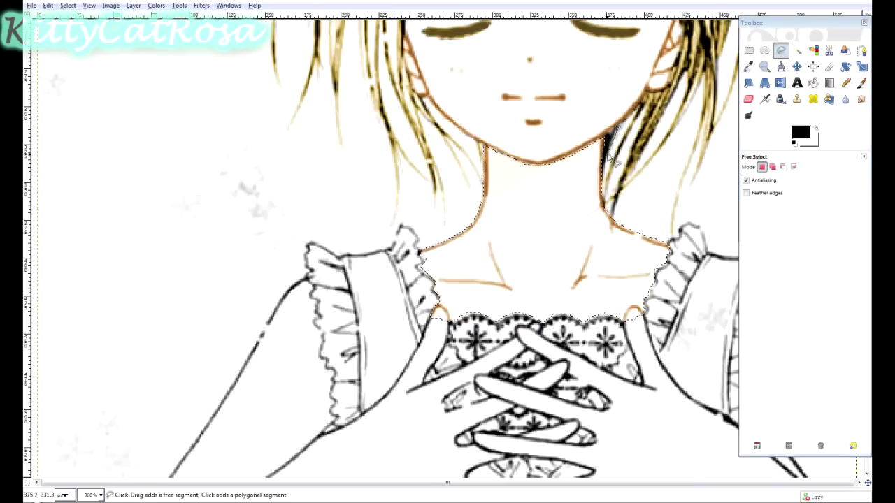
left_click_drag(610, 185, 608, 169)
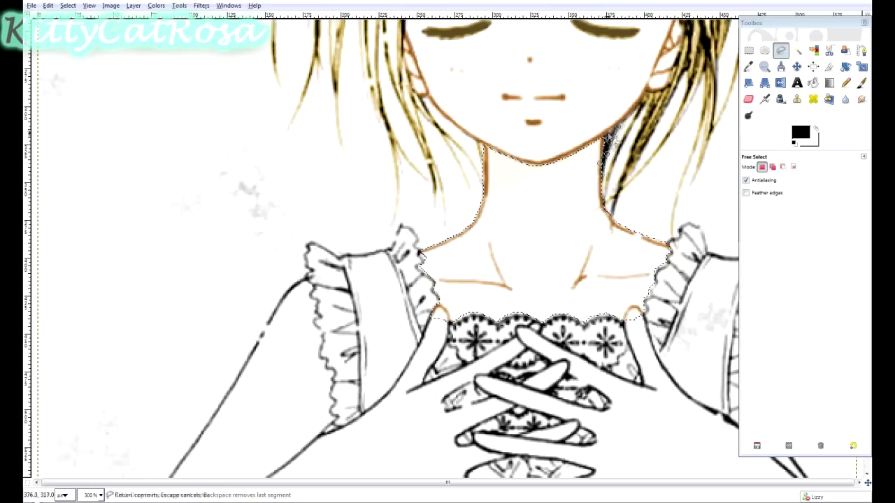
key("Return")
- Colorize the strand with the saved blonde preset: hue 52, saturation 40, lightness 0
left_click(156, 4)
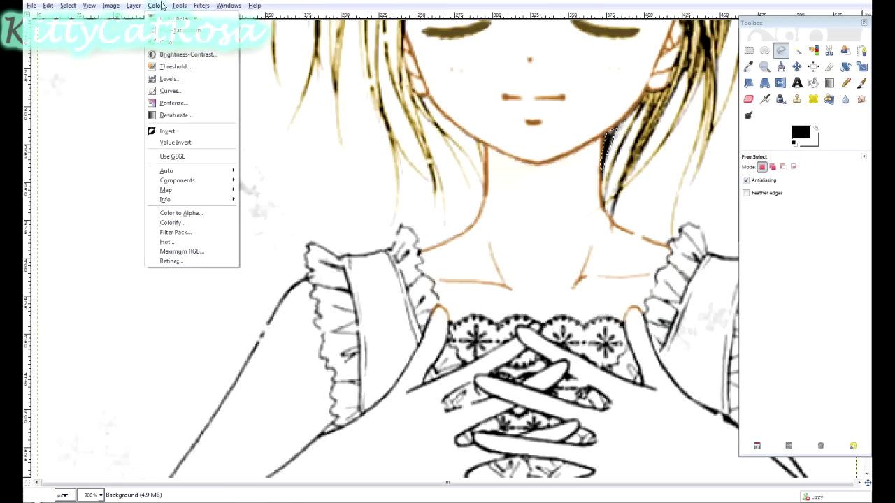
left_click(179, 53)
left_click(753, 223)
left_click(740, 252)
left_click(735, 223)
left_click(732, 259)
left_click(734, 223)
left_click(734, 269)
left_click(773, 306)
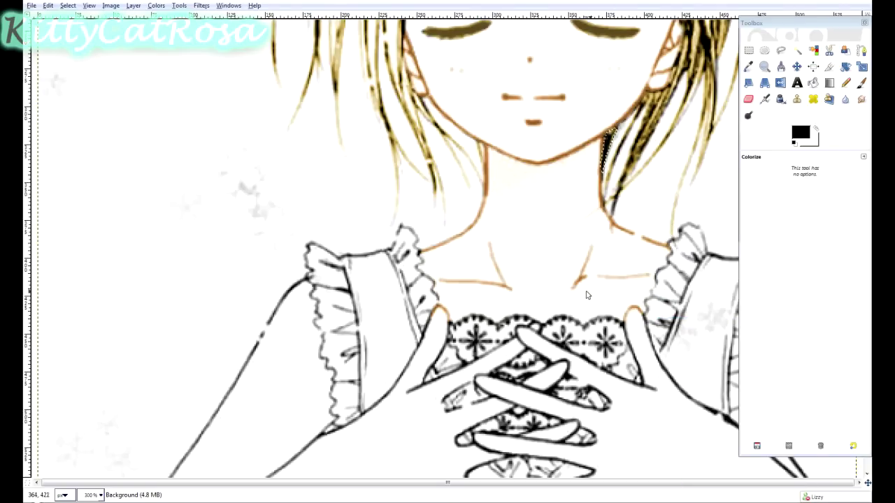
scroll(590, 295, "down", 5)
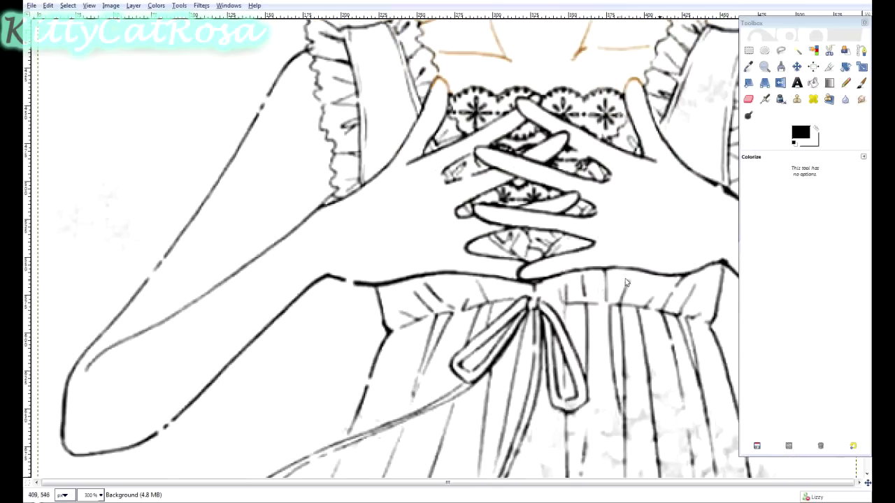
- Trace the outline from the left shoulder down the arm's outer edge and around the elbow
left_click(780, 50)
left_click(306, 49)
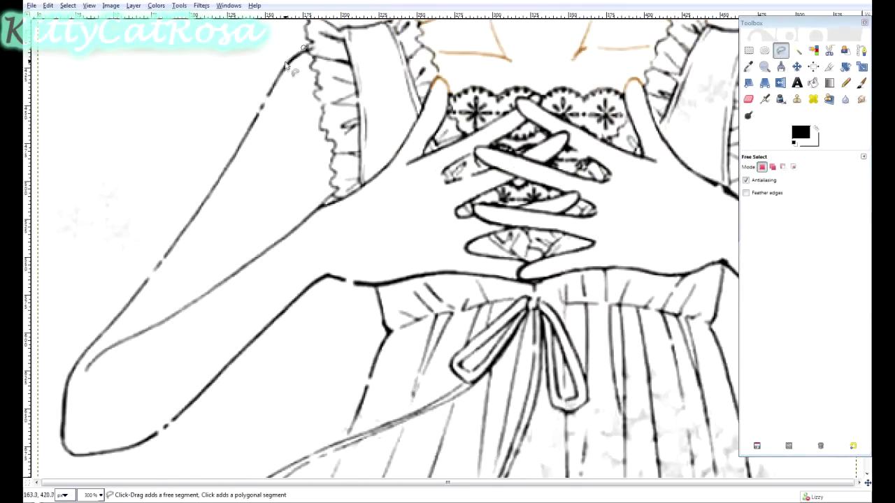
left_click_drag(284, 80, 173, 262)
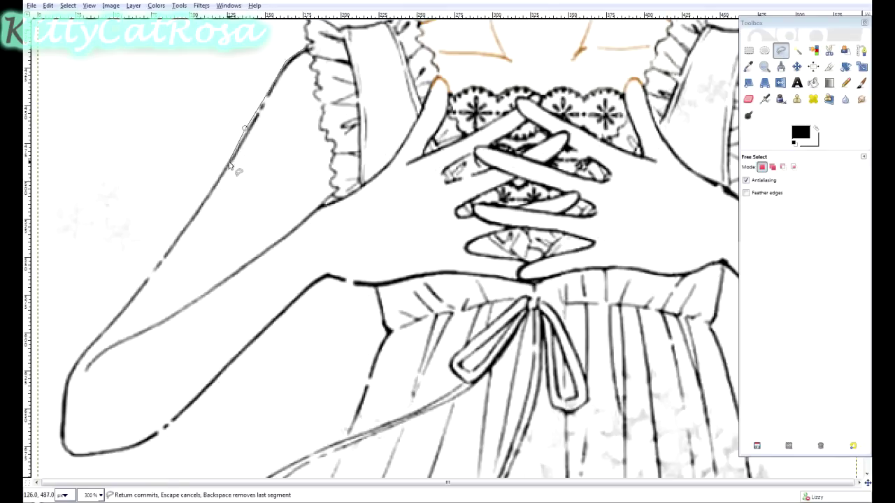
left_click(165, 255)
left_click(113, 317)
left_click(86, 346)
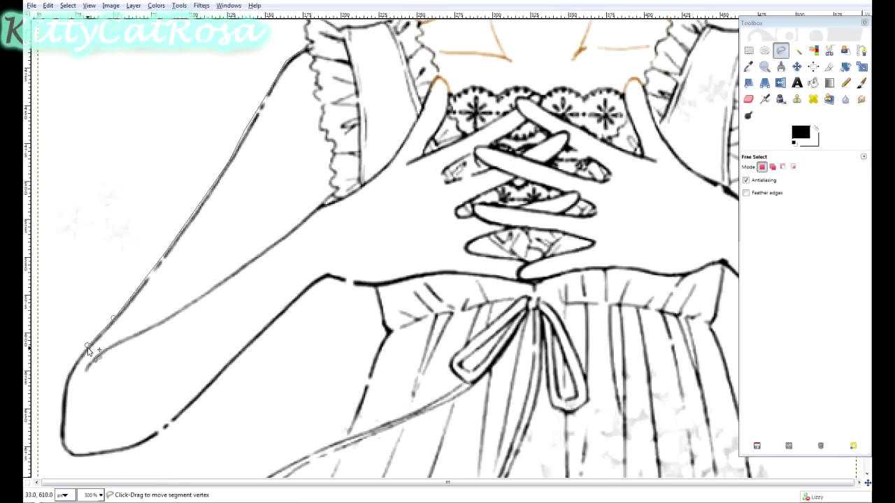
scroll(87, 349, "down", 3)
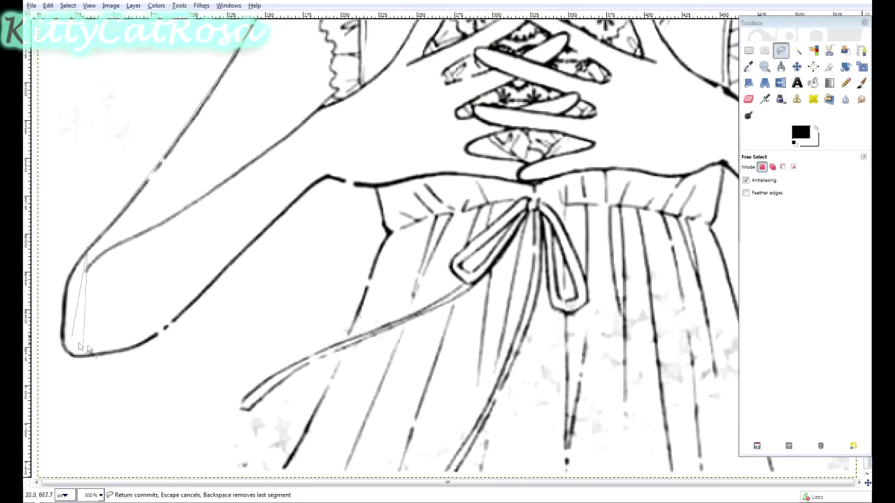
left_click(62, 284)
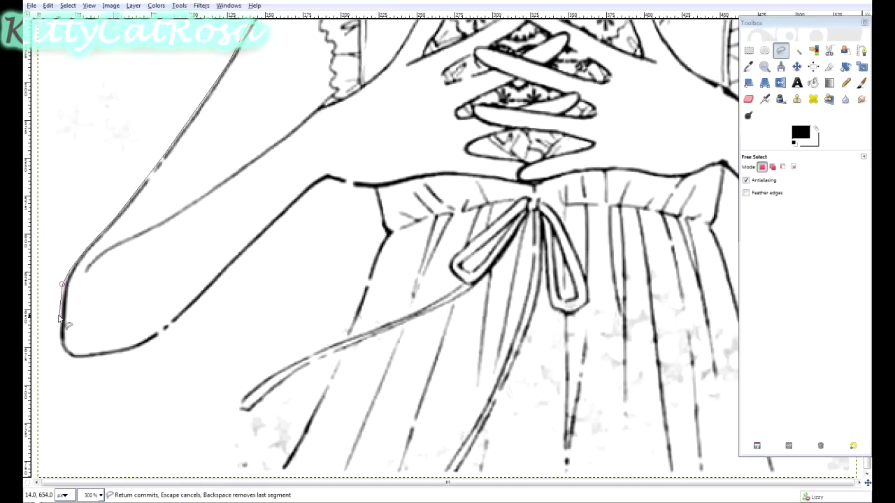
left_click(58, 342)
left_click(74, 356)
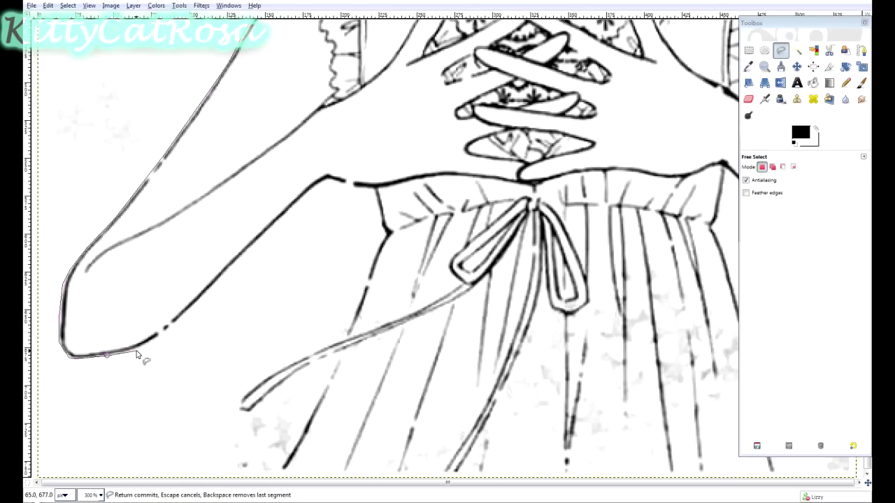
left_click(158, 337)
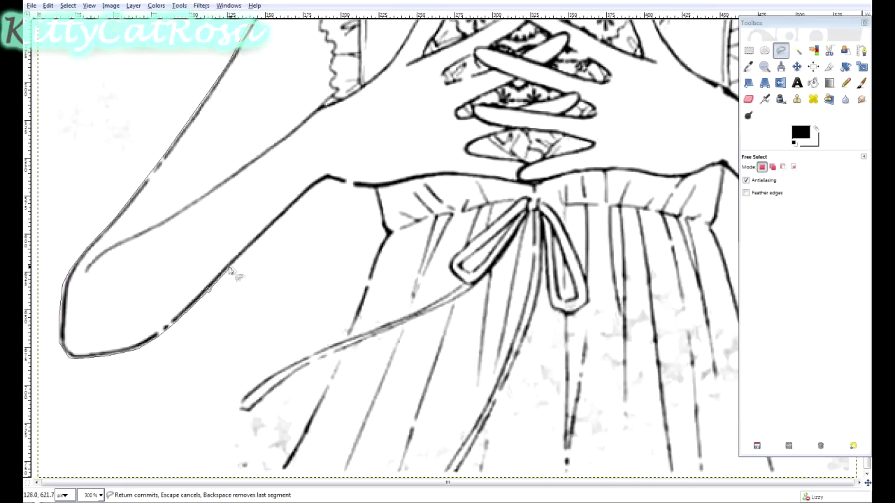
- Continue the outline up the inner arm and along the waistline around the small knot
left_click(280, 219)
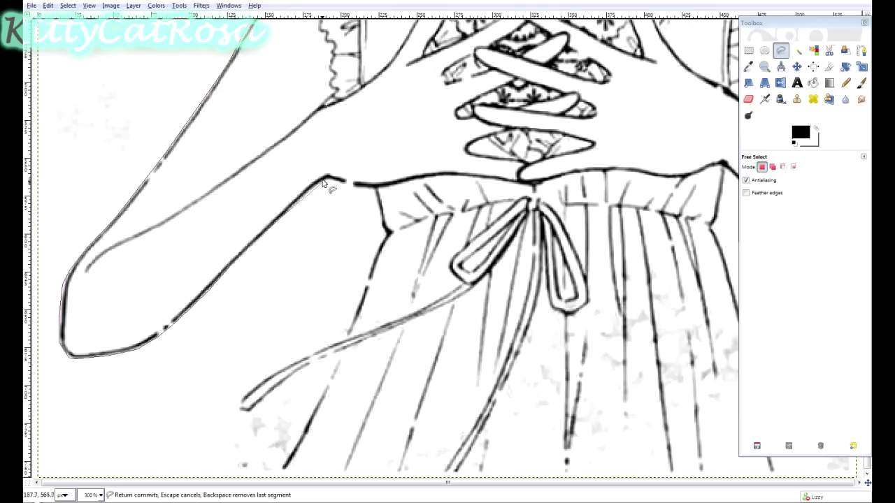
left_click(342, 185)
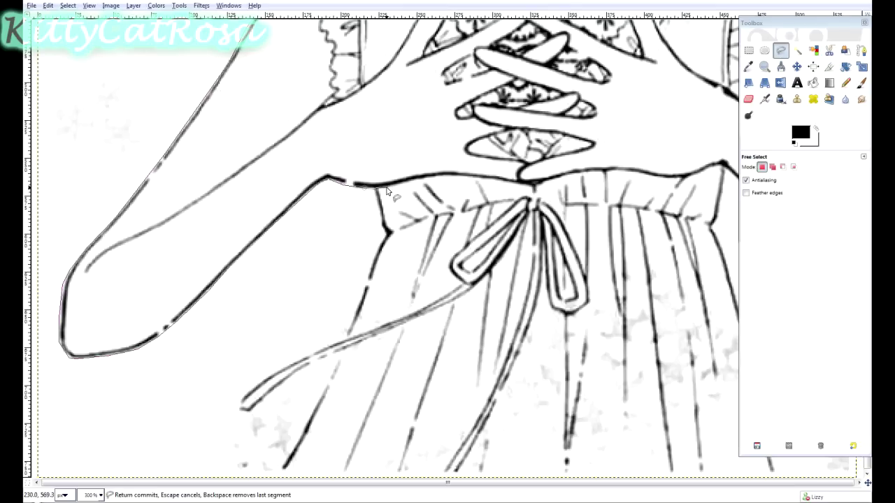
left_click_drag(432, 179, 508, 183)
left_click_drag(528, 187, 538, 184)
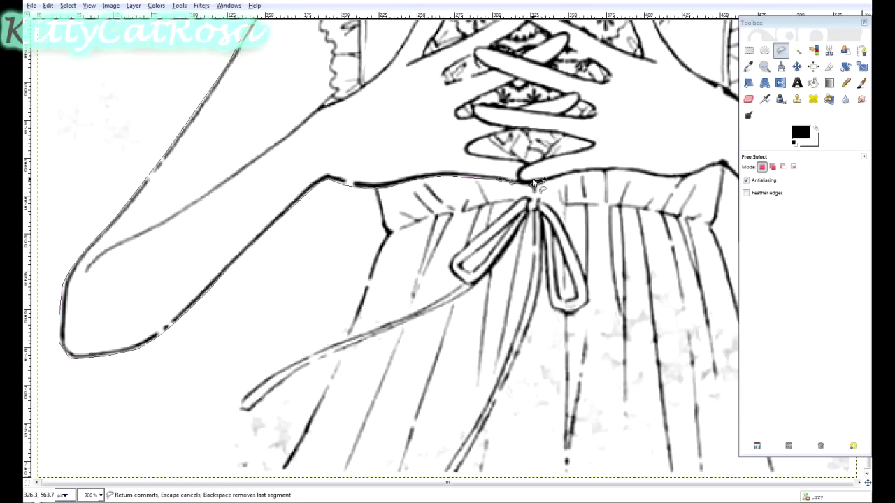
mouse_move(533, 183)
left_mouse_down()
mouse_move(530, 169)
mouse_move(507, 161)
left_mouse_up()
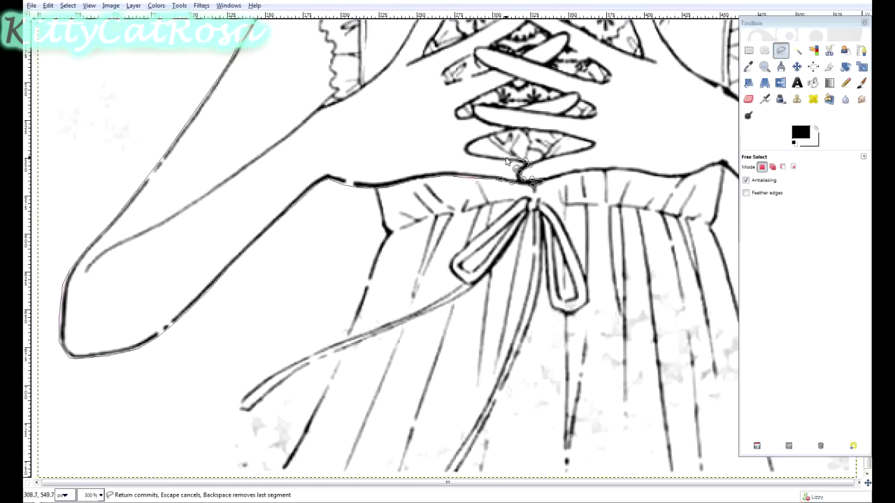
mouse_move(508, 162)
left_mouse_down()
mouse_move(473, 149)
mouse_move(509, 133)
left_mouse_up()
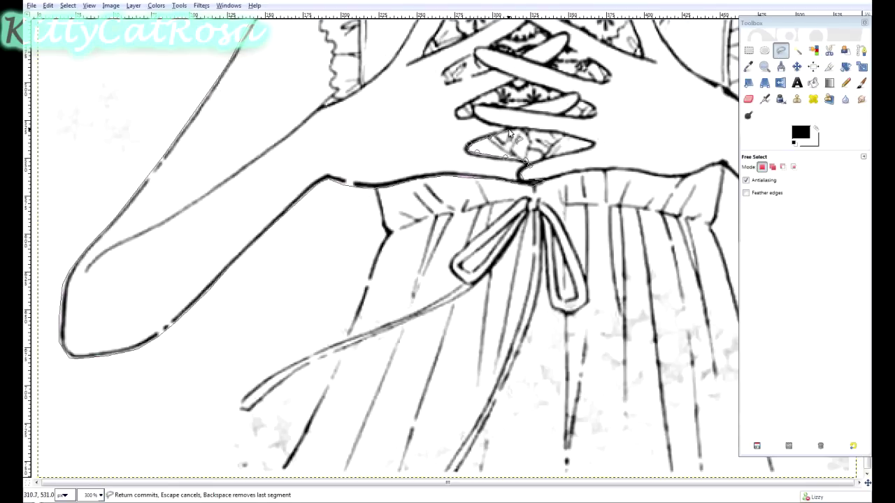
scroll(510, 136, "up", 3)
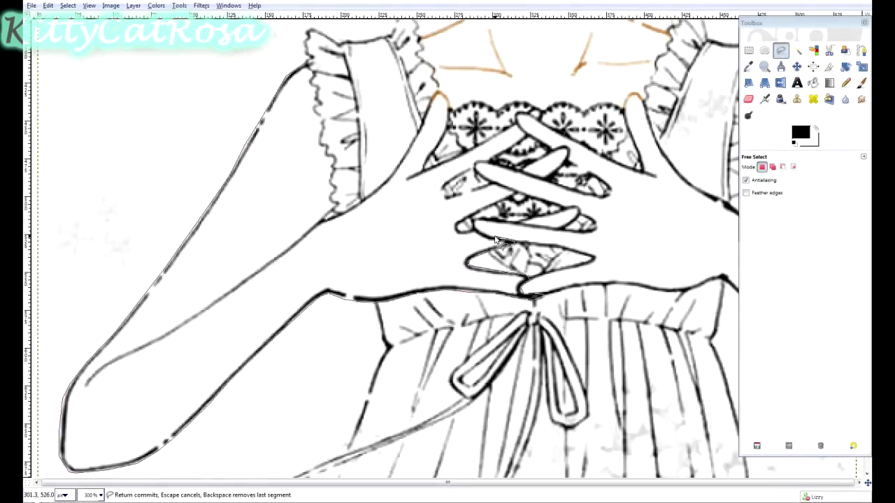
- Trace around the waist knot and fingers, up the sleeve ruffle, and close the arm selection
left_click_drag(495, 240, 467, 232)
left_click_drag(467, 233, 514, 202)
left_click_drag(458, 181, 470, 172)
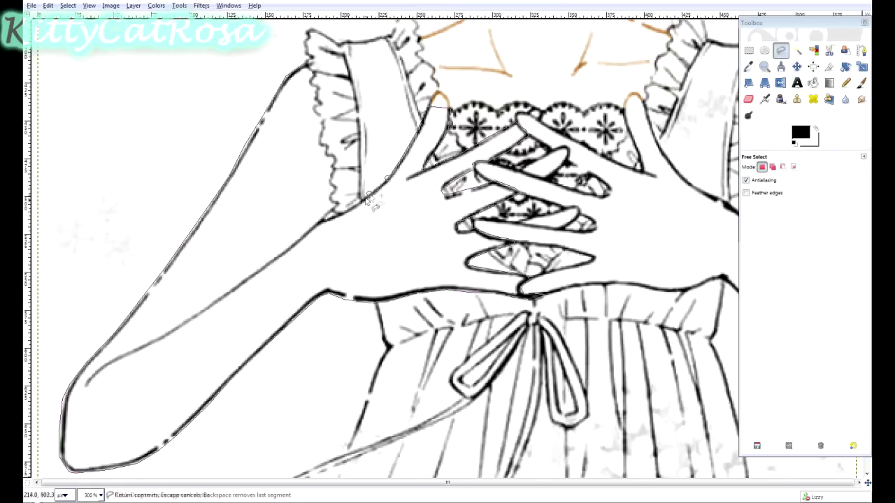
left_click(329, 195)
left_click(330, 176)
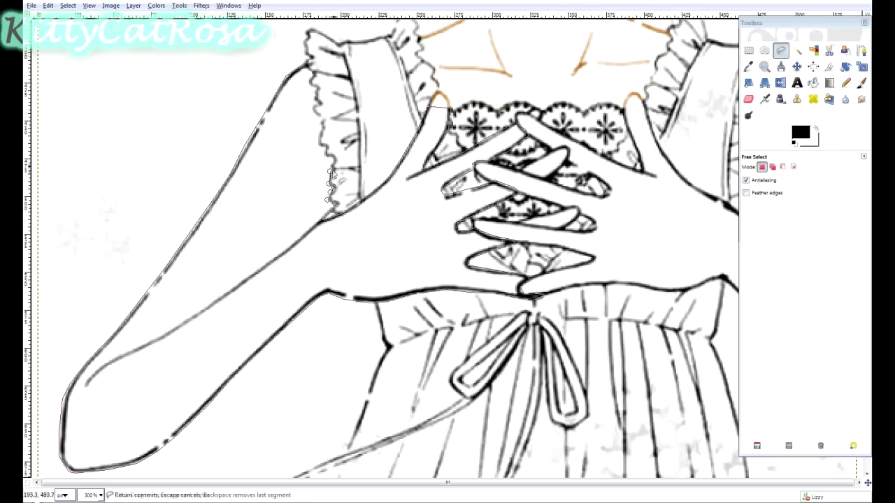
left_click(317, 144)
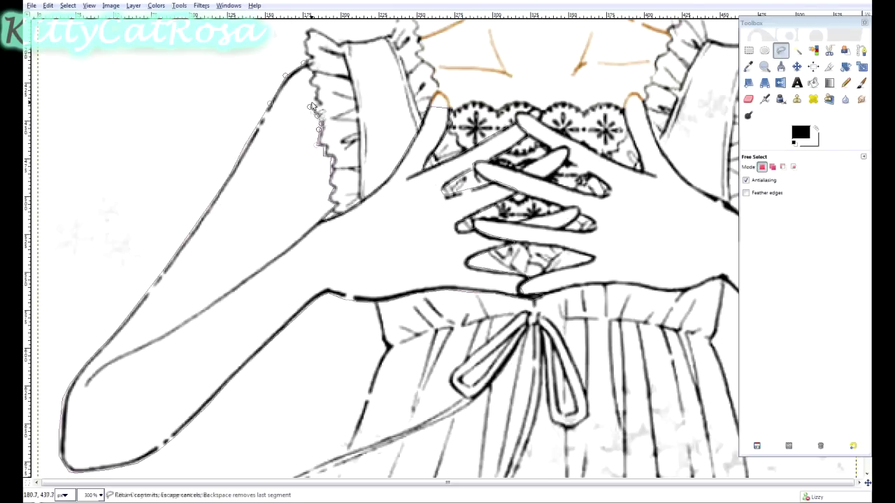
left_click(305, 65)
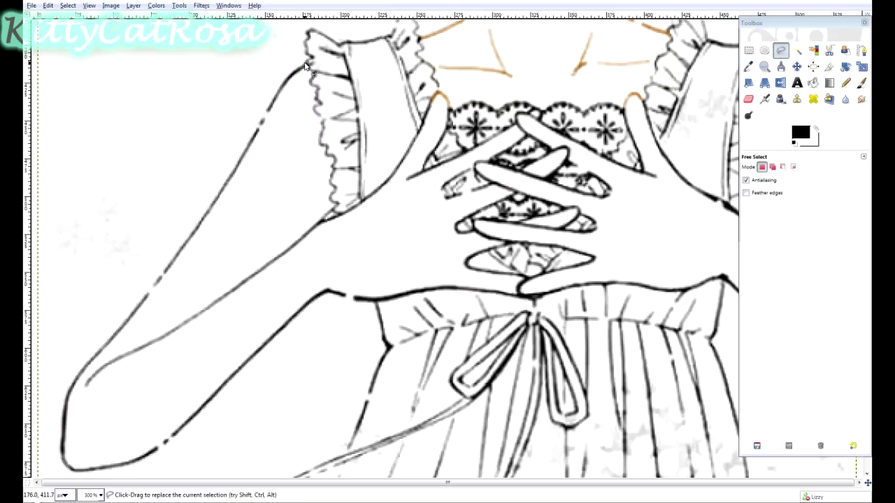
left_click(156, 5)
- Colorize the arm and hand outlines with preset hue 31, saturation 52, lightness 39
left_click(175, 77)
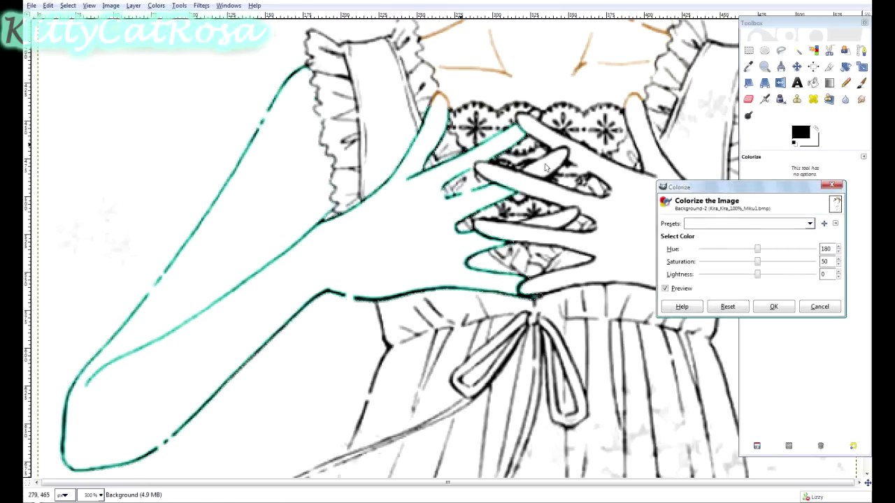
left_click(718, 223)
left_click(710, 227)
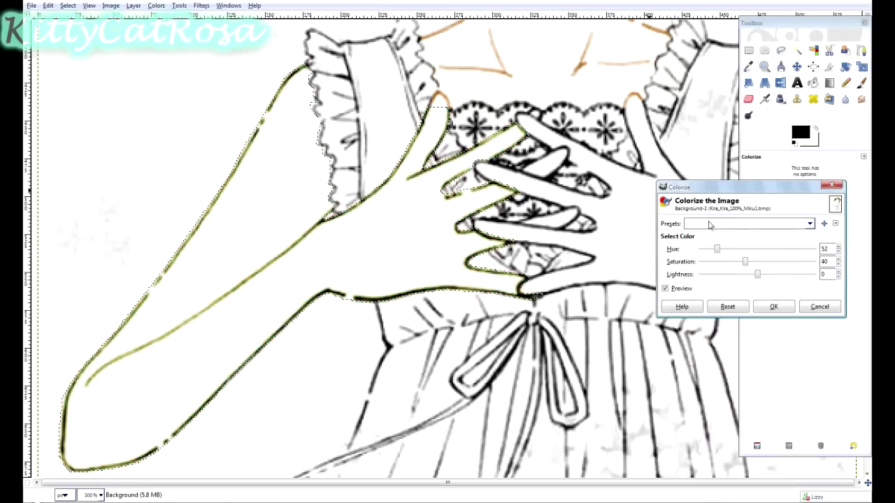
left_click(711, 224)
left_click(732, 244)
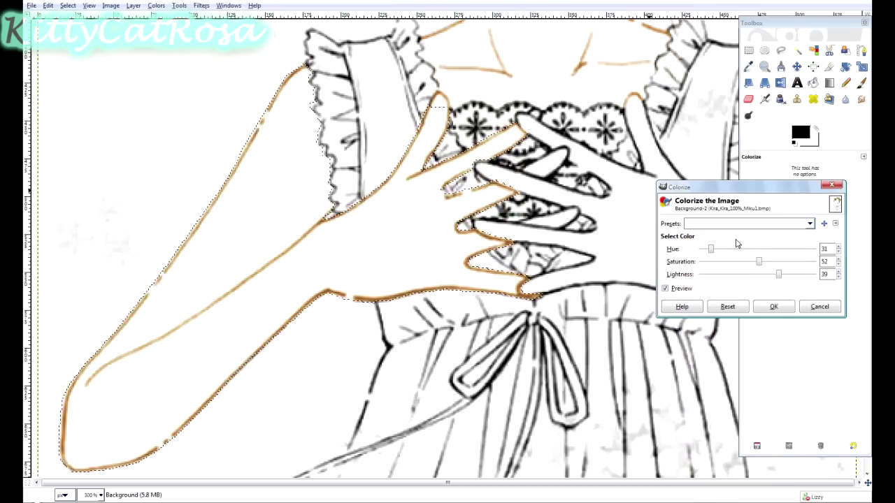
left_click(775, 307)
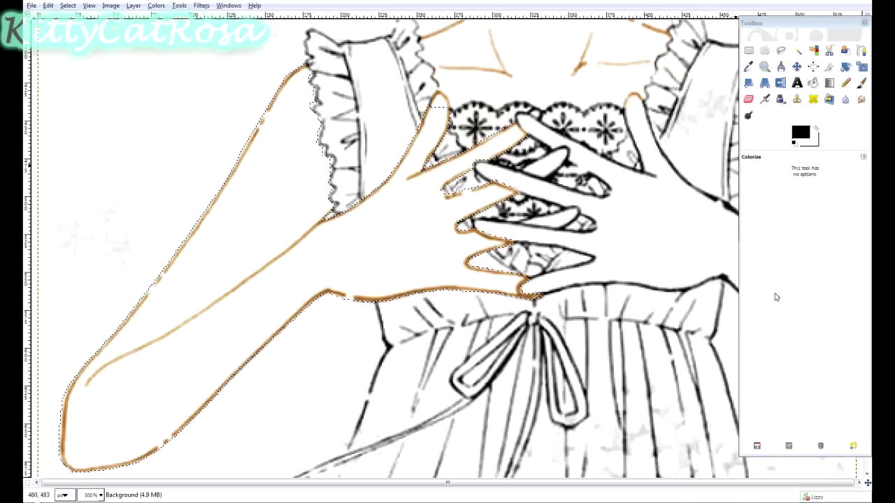
left_click(781, 50)
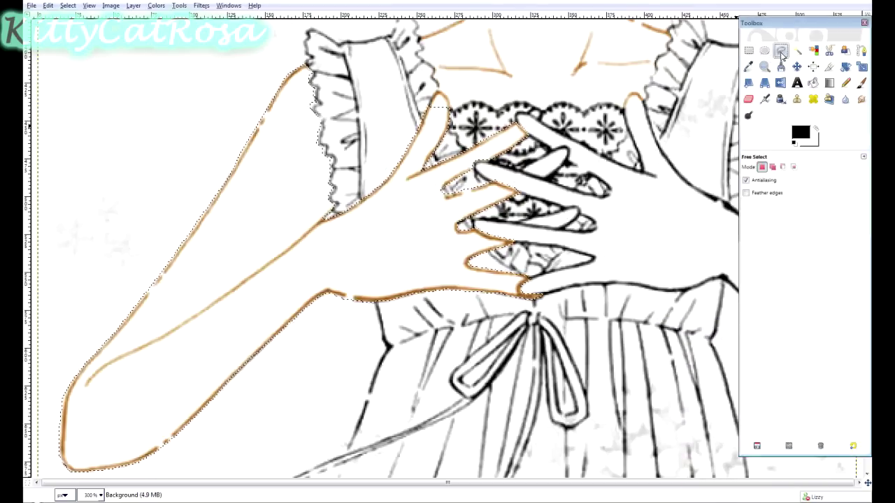
- Begin a freehand outline at the right hand, tracing across the hand's edge
left_click(517, 126)
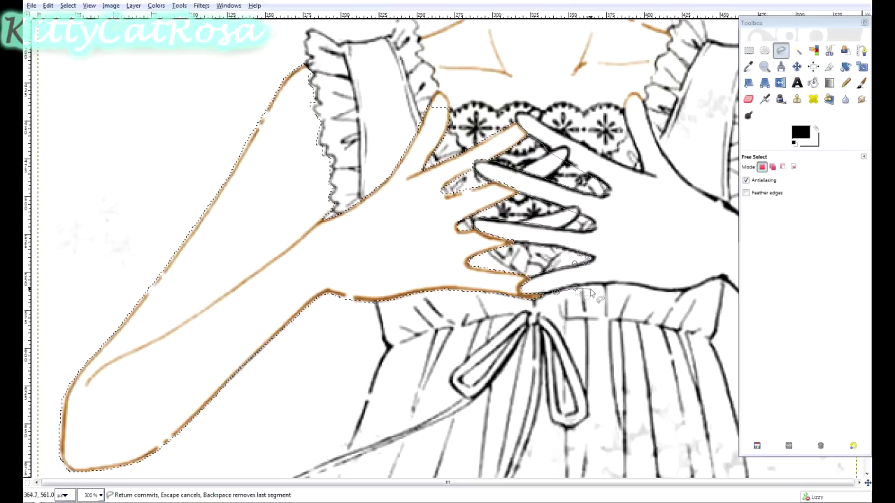
left_click(617, 285)
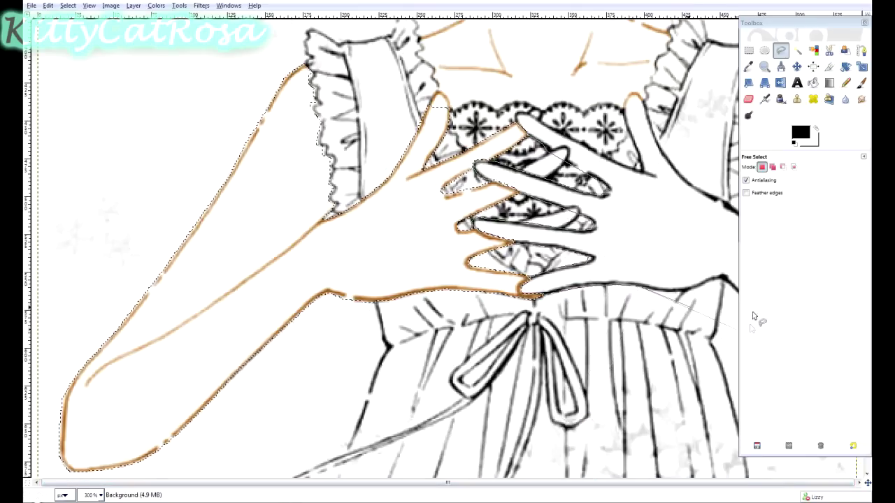
left_click(670, 295)
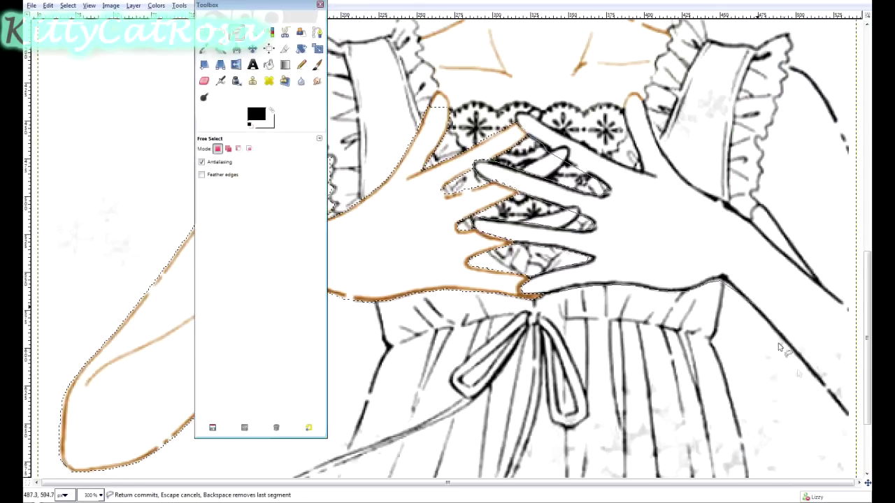
- Trace the outline down and back up the right forearm, then commit it as a selection
left_click(724, 281)
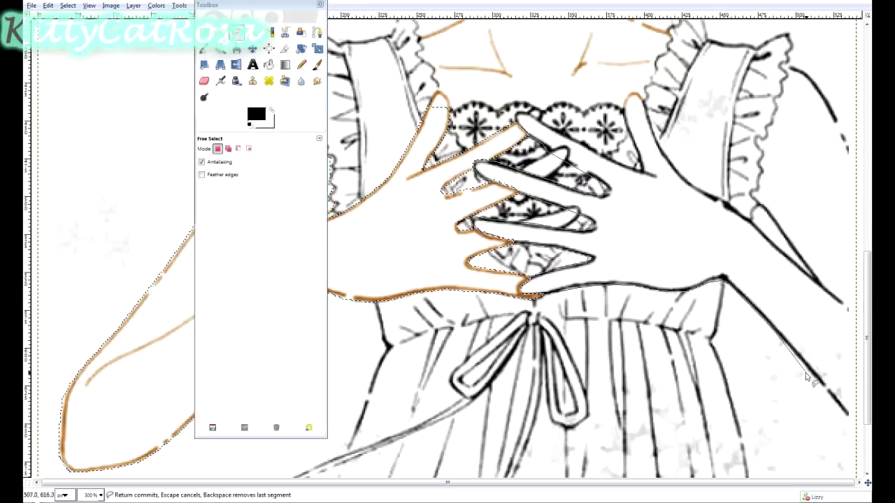
left_click(846, 415)
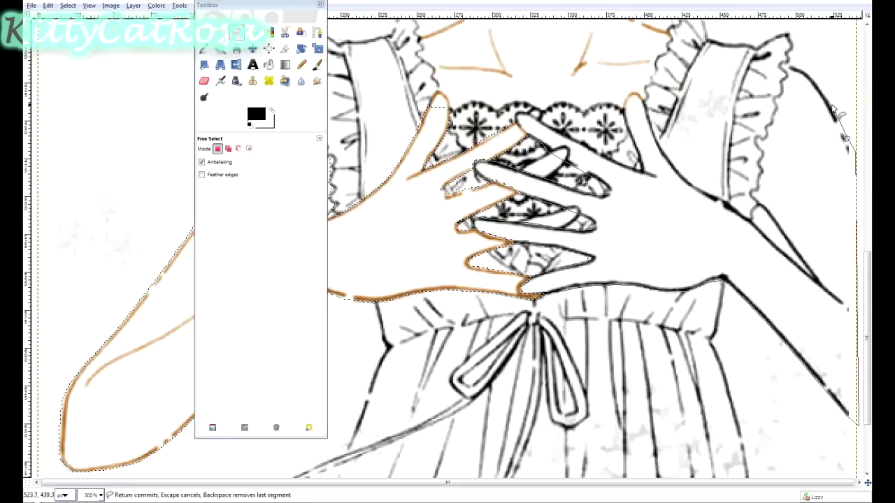
left_click(858, 318)
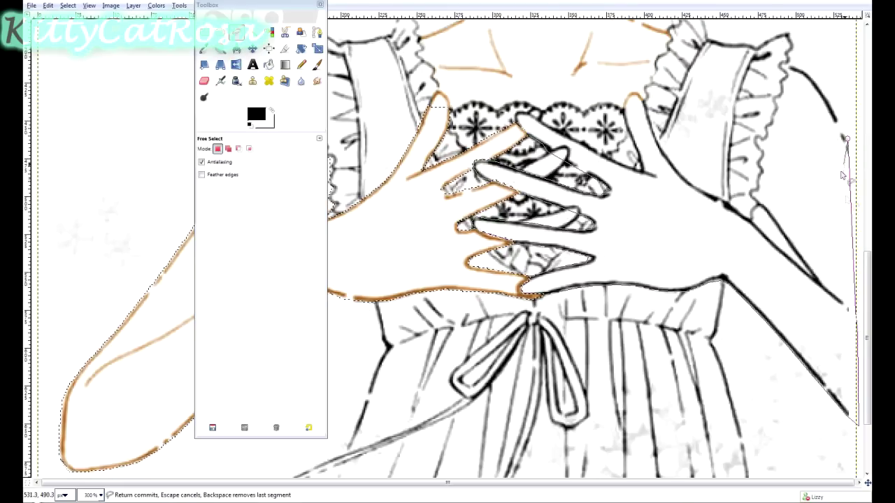
left_click_drag(849, 140, 828, 283)
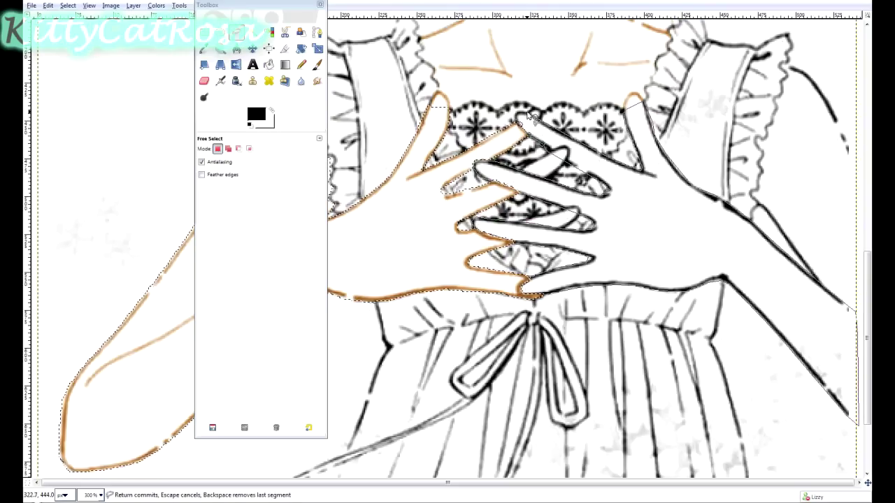
key("Return")
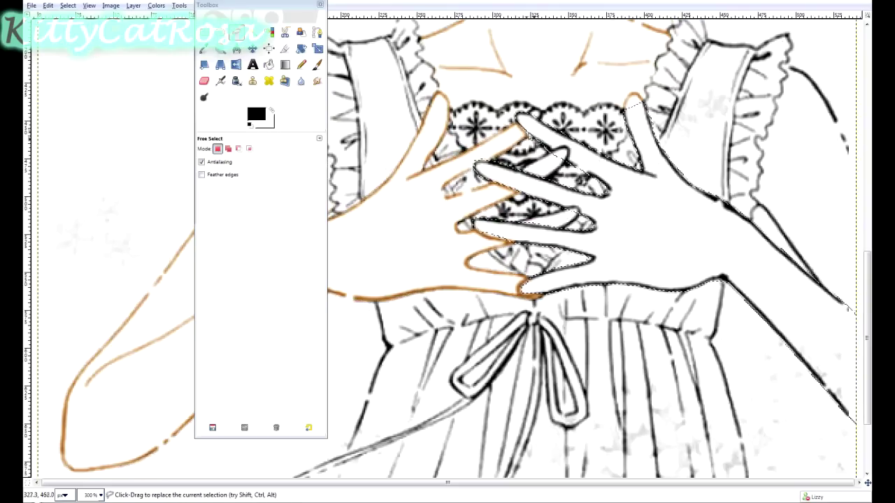
- Colorize the selected hand lines brown with the saved preset (Hue 31, Saturation 52, Lightness 39)
key("alt+c")
key("Down")
key("Down")
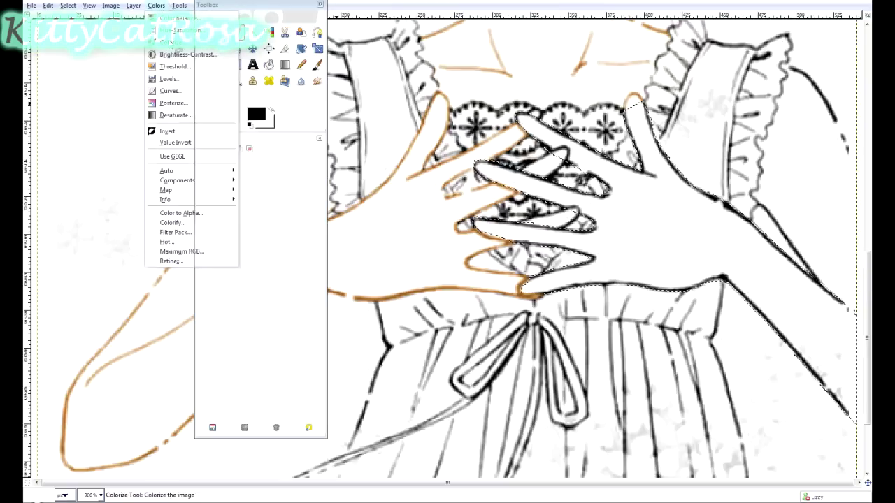
key("Return")
left_click(747, 224)
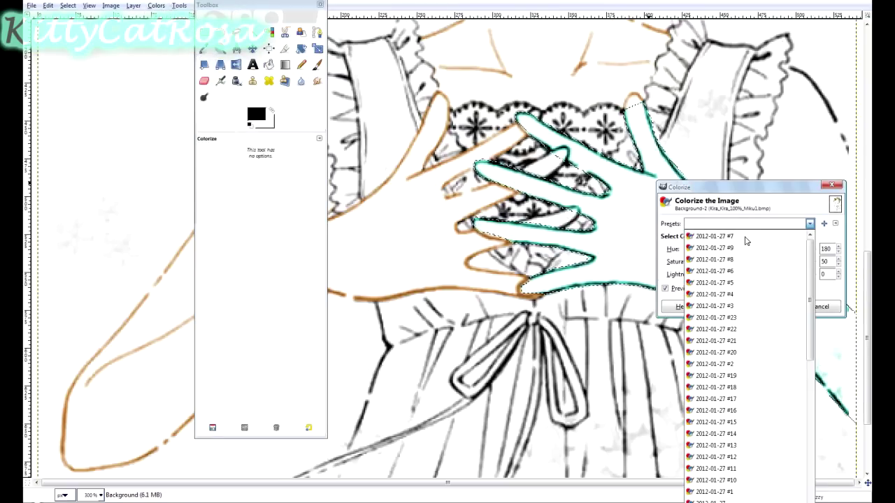
left_click(745, 239)
left_click(745, 225)
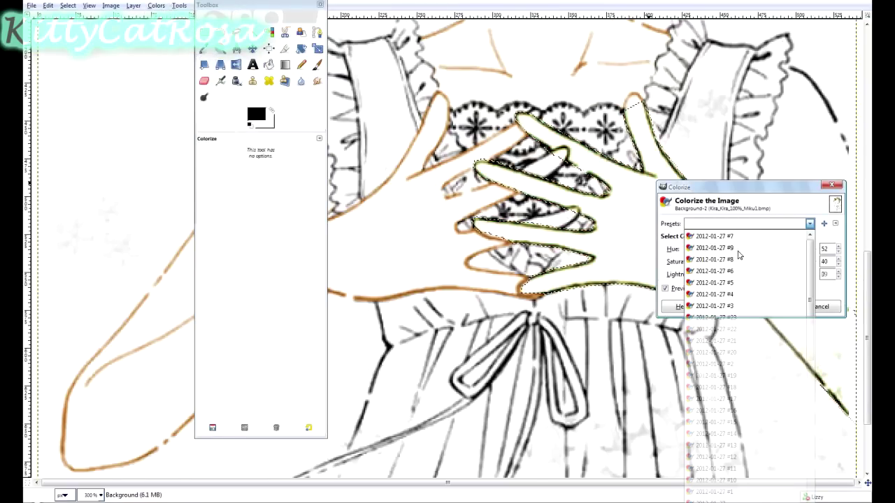
left_click(773, 306)
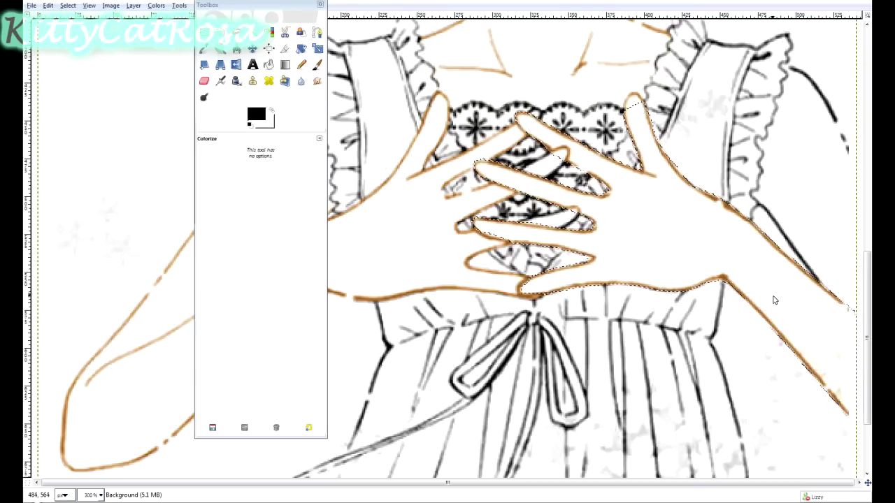
- Zoom out to see the whole girl, then zoom back in on the clasped hands
scroll(757, 283, "down", 2)
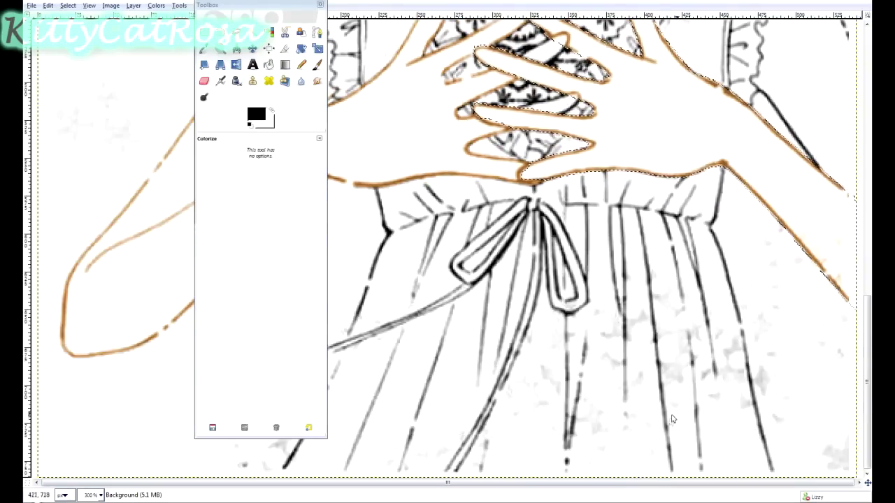
scroll(684, 400, "up", 6)
scroll(684, 401, "up", 3)
left_click(220, 48)
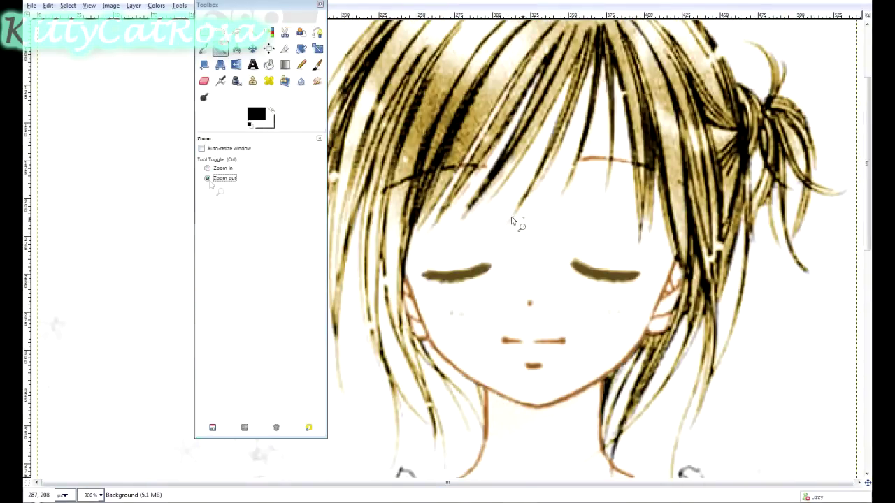
left_click(523, 223, "ctrl")
scroll(532, 236, "down", 3)
left_click(532, 236)
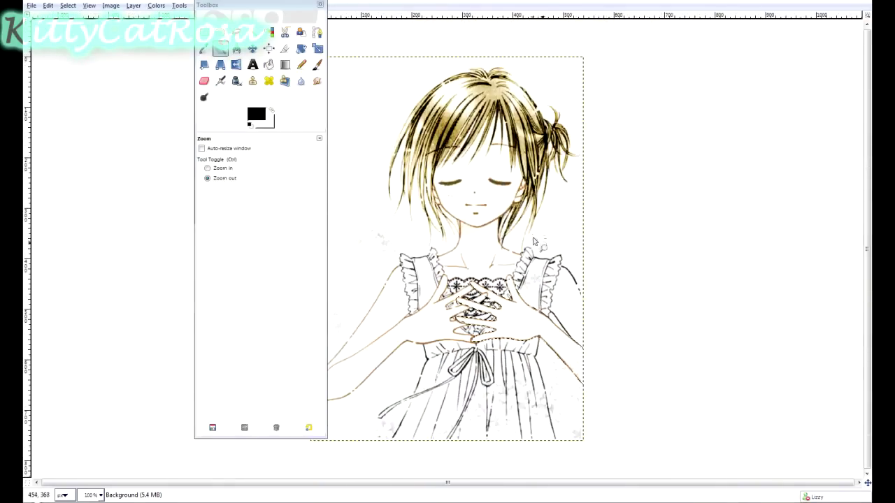
left_click_drag(259, 23, 132, 9)
left_click(89, 154)
left_click(489, 308)
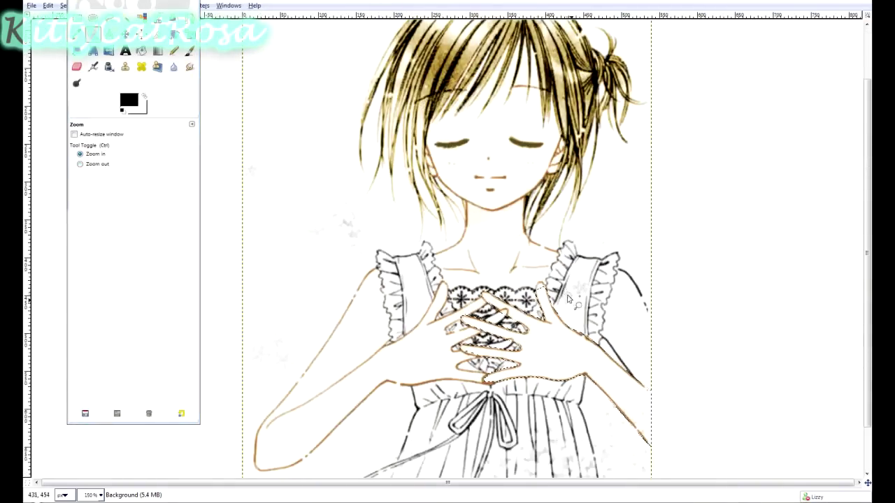
left_click(572, 299)
scroll(572, 300, "down", 3)
left_click(393, 226)
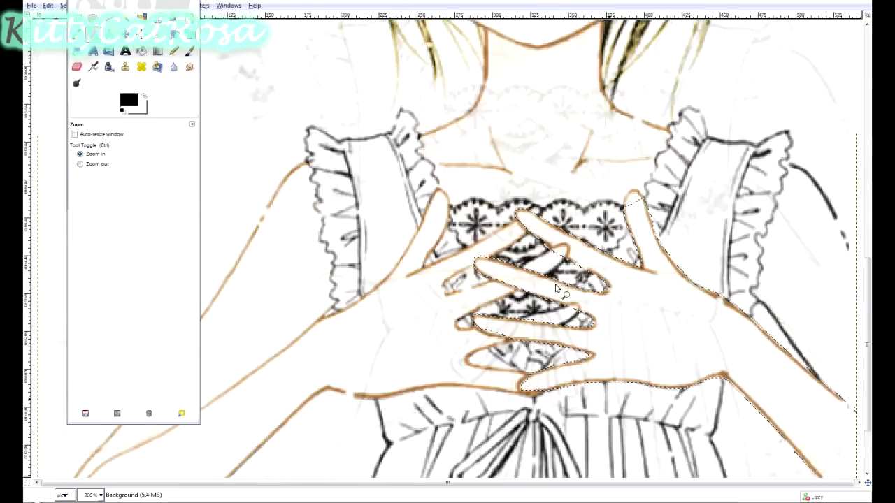
- With Scissors Select, trace the left sleeve ruffle's top, peak and inner edge to the sleeve bottom
key("i")
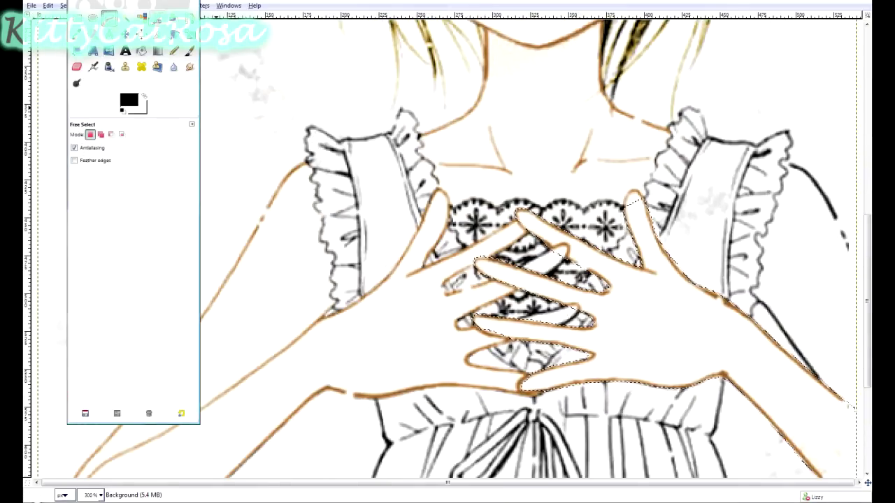
left_click(305, 124)
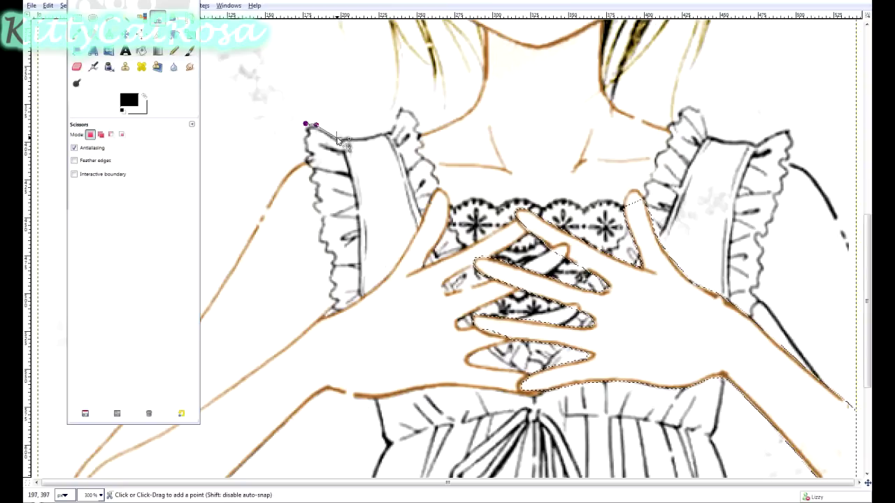
left_click(344, 135)
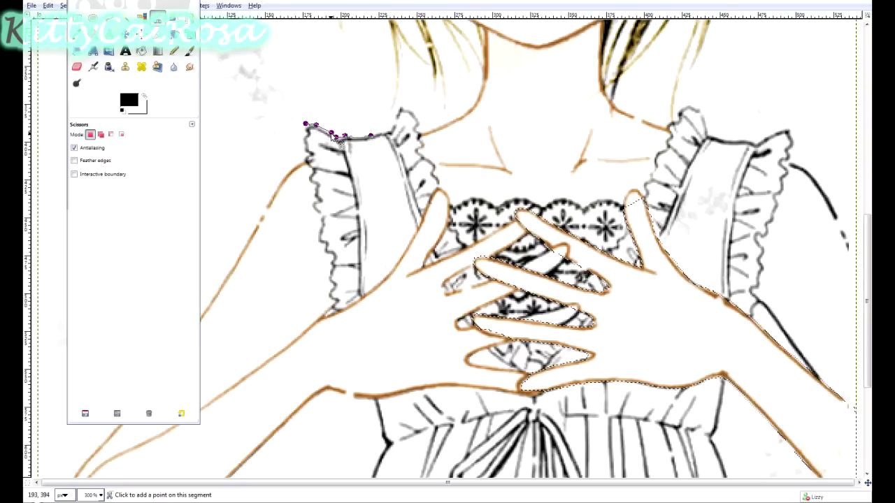
left_click(389, 132)
left_click(398, 108)
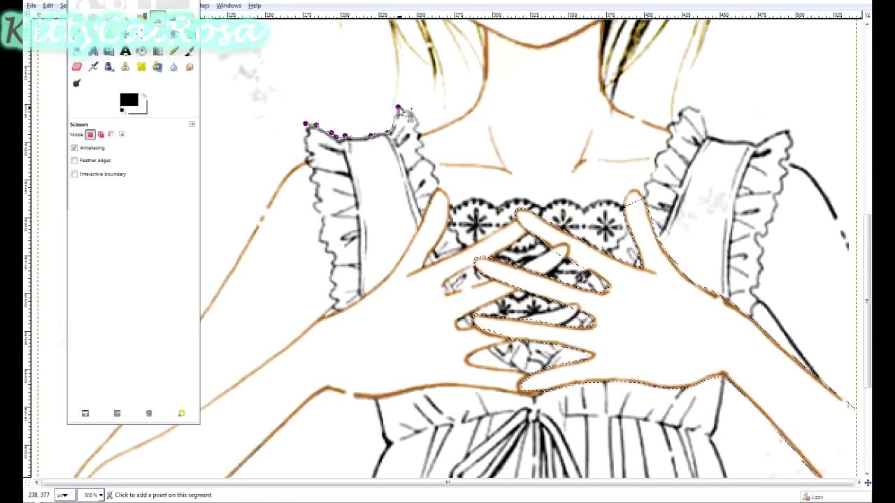
left_click(419, 125)
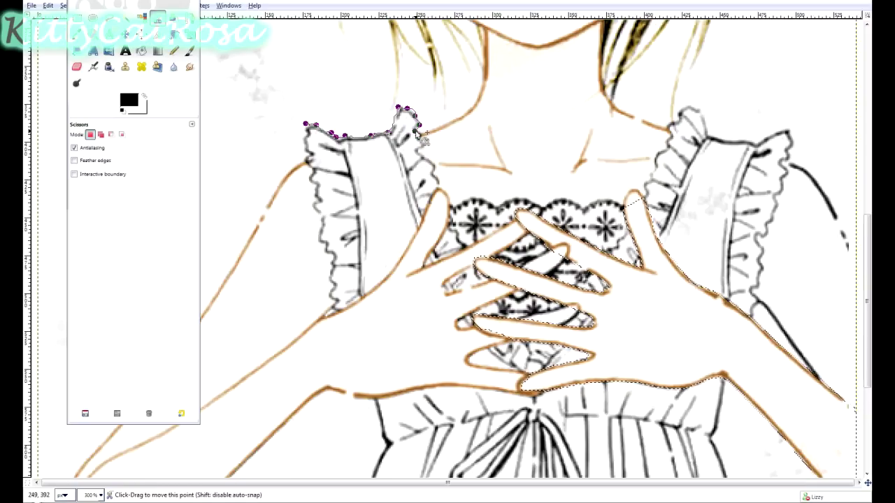
left_click(431, 160)
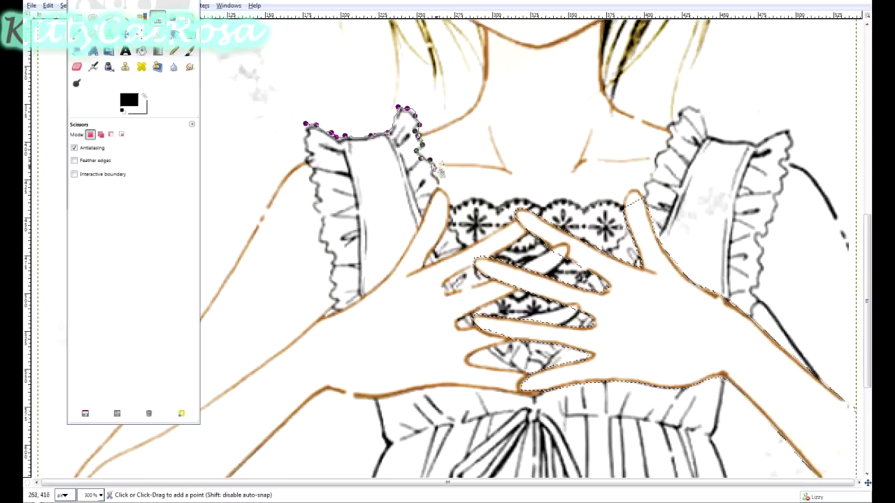
left_click(428, 202)
left_click(414, 236)
left_click(388, 274)
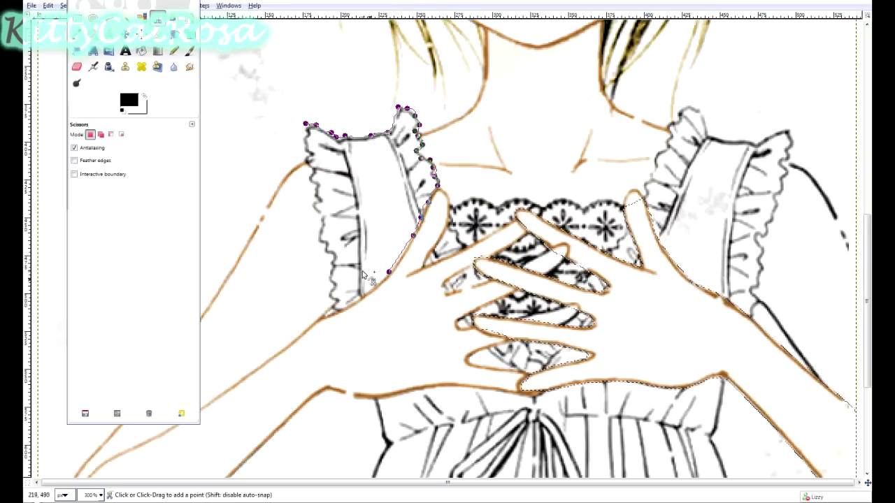
left_click(368, 288)
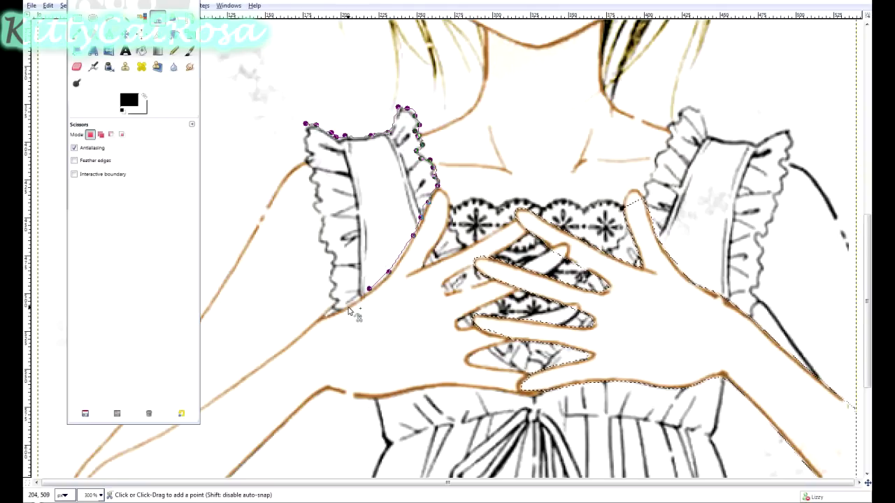
- Trace up the ruffle's outer left edge and close the outline into a selection
left_click(328, 299)
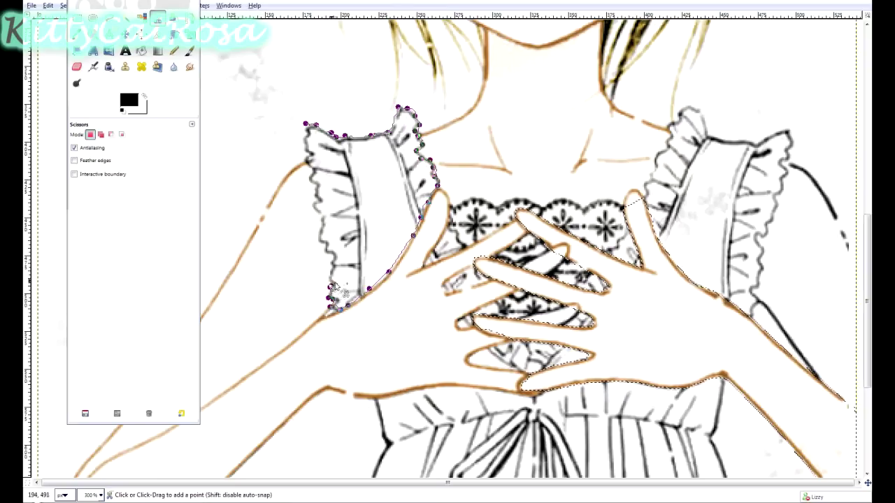
left_click(330, 278)
left_click(328, 262)
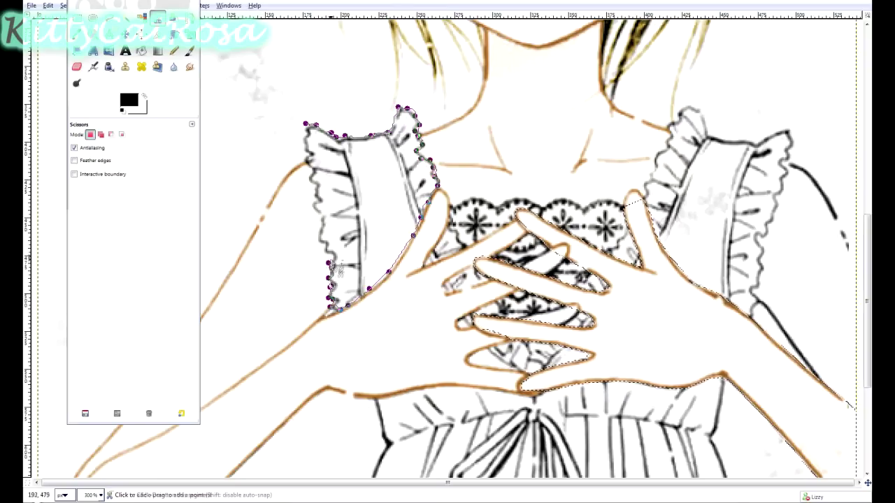
left_click(318, 234)
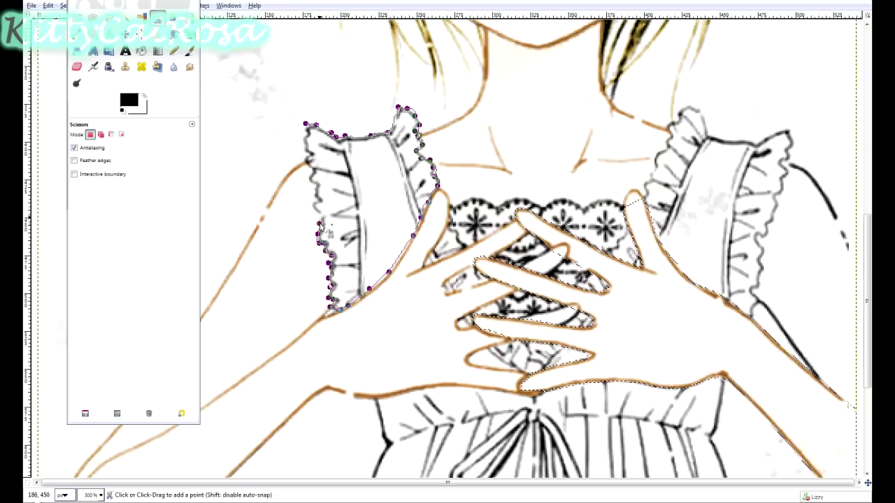
left_click(313, 206)
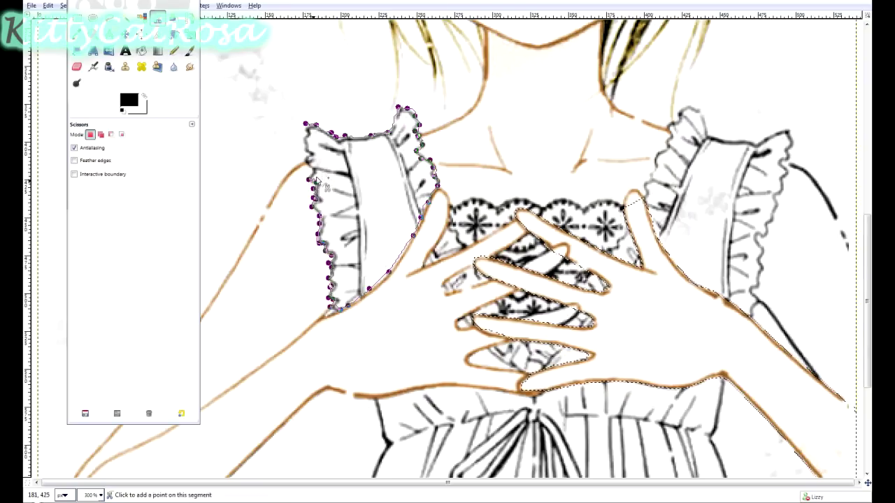
left_click(312, 176)
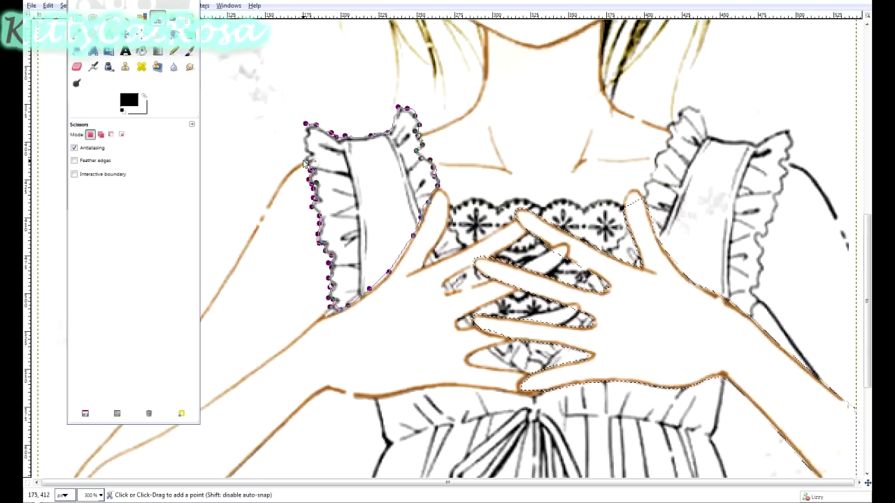
left_click(311, 157)
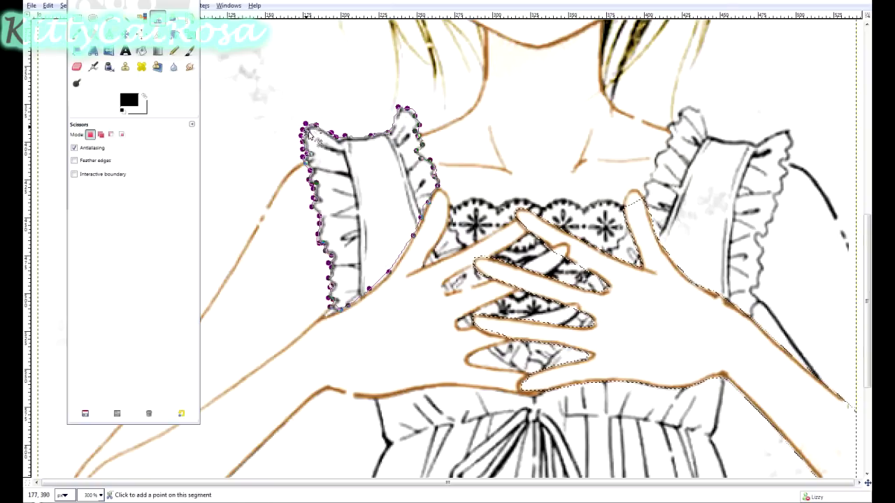
left_click(323, 160)
mouse_move(135, 14)
left_mouse_down()
mouse_move(648, 84)
mouse_move(762, 39)
left_mouse_up()
left_click(132, 5)
mouse_move(155, 5)
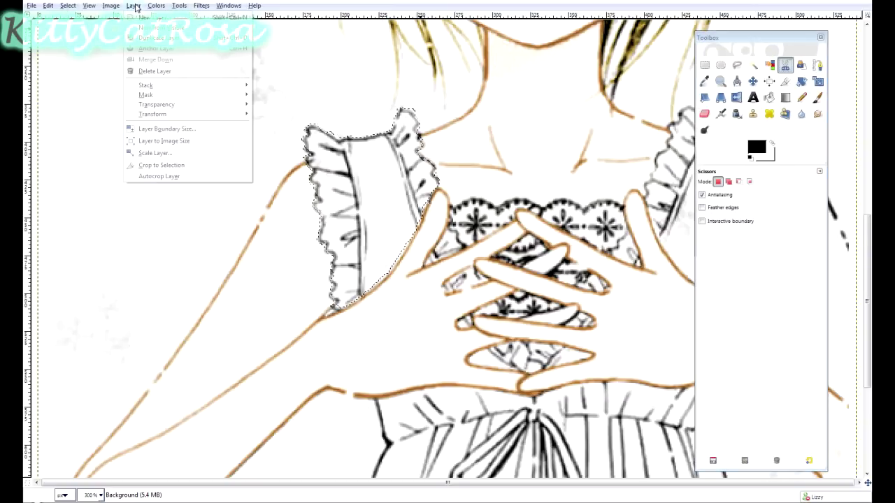
- Colorize the ruffle light cyan blue: Hue about 190, Saturation 59, Lightness -7
left_click(167, 43)
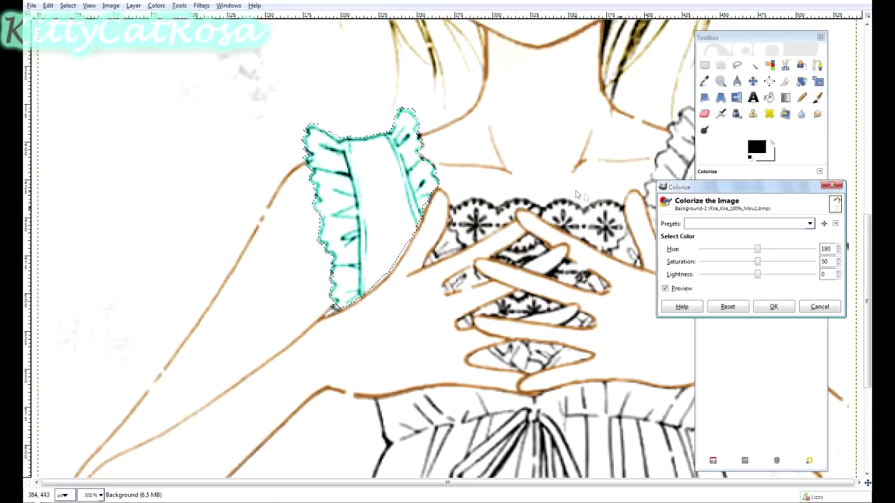
left_click_drag(757, 249, 756, 251)
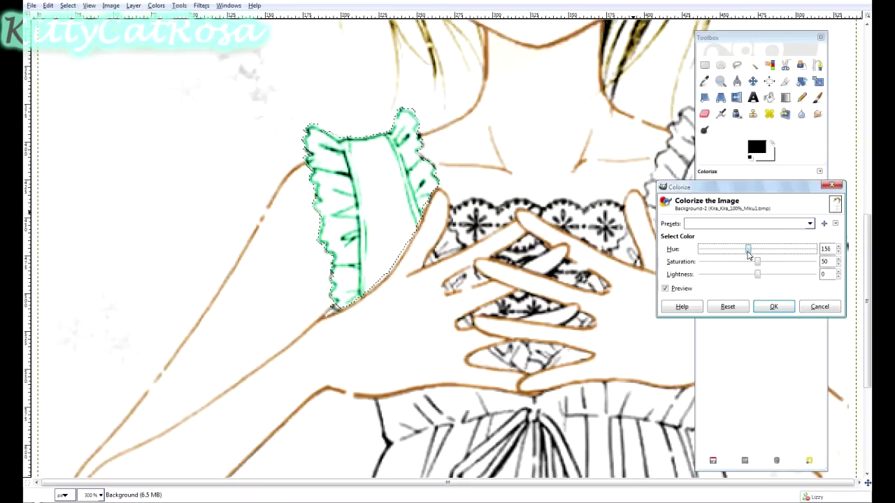
left_click_drag(761, 270, 724, 265)
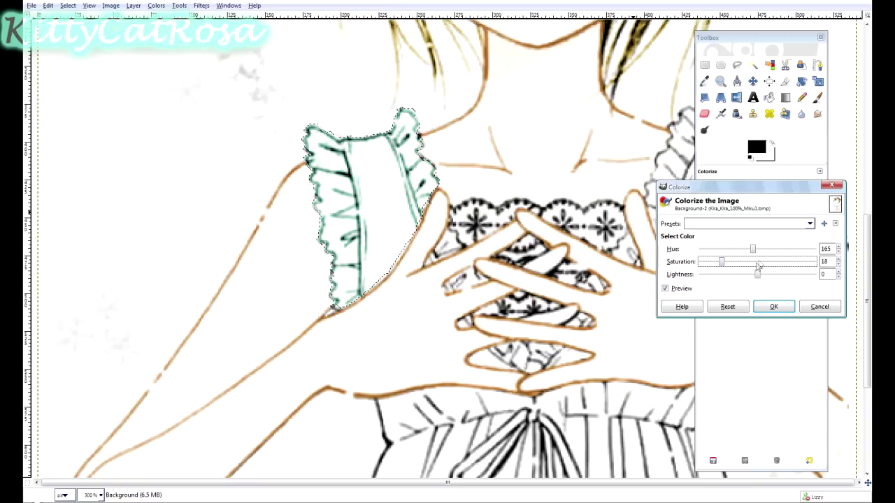
mouse_move(750, 272)
left_mouse_down()
mouse_move(767, 277)
mouse_move(785, 265)
left_mouse_up()
left_click(745, 269)
mouse_move(753, 256)
left_mouse_down()
mouse_move(781, 251)
mouse_move(744, 276)
mouse_move(771, 276)
mouse_move(716, 278)
mouse_move(756, 280)
mouse_move(747, 281)
left_mouse_up()
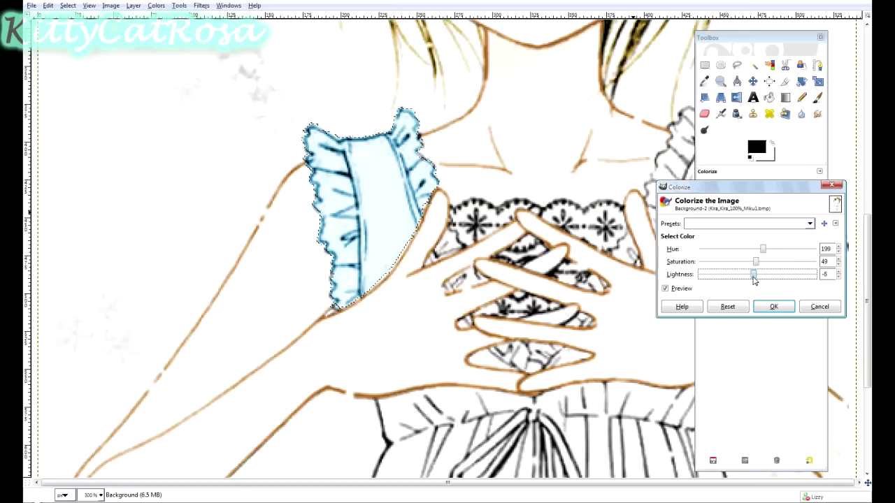
left_click_drag(755, 262, 753, 263)
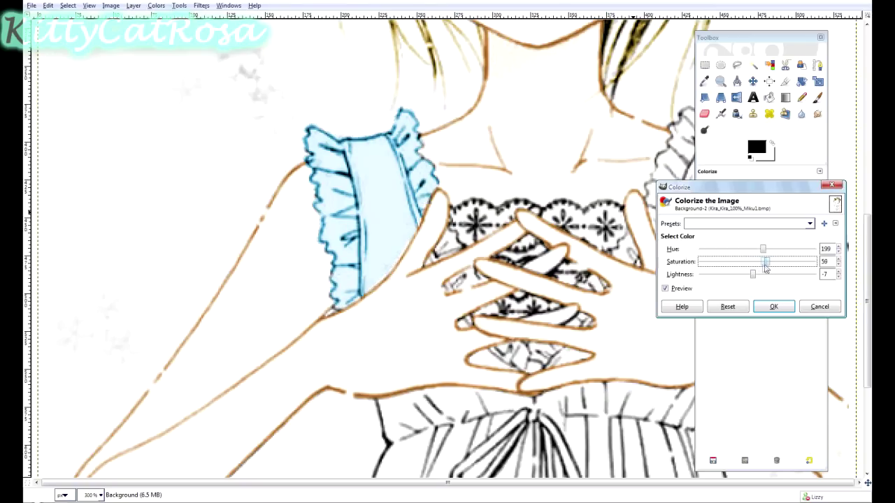
left_click(766, 251)
left_click_drag(764, 253, 761, 254)
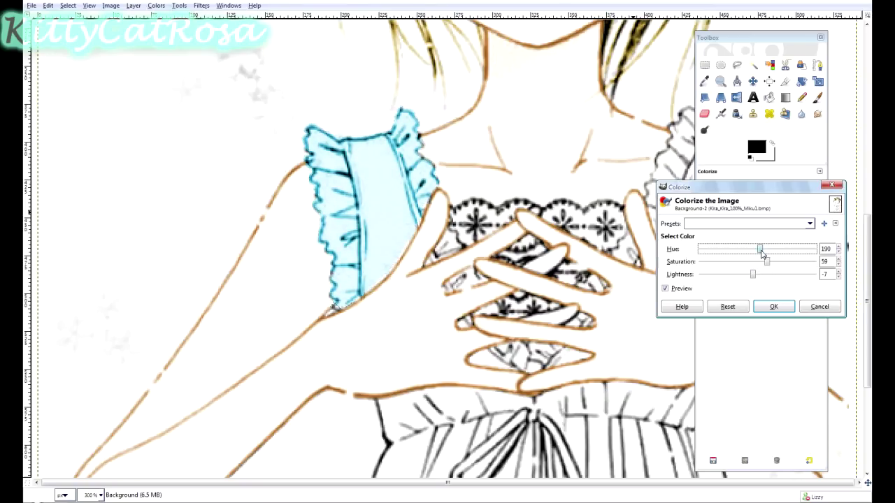
left_click(774, 306)
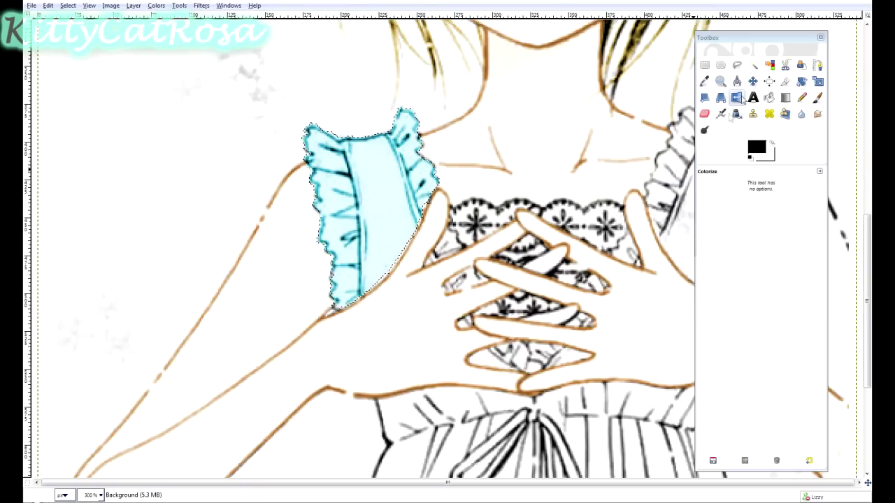
left_click(737, 65)
- Free-select the skirt from the waist down its left side to the bottom edge
scroll(516, 422, "down", 5)
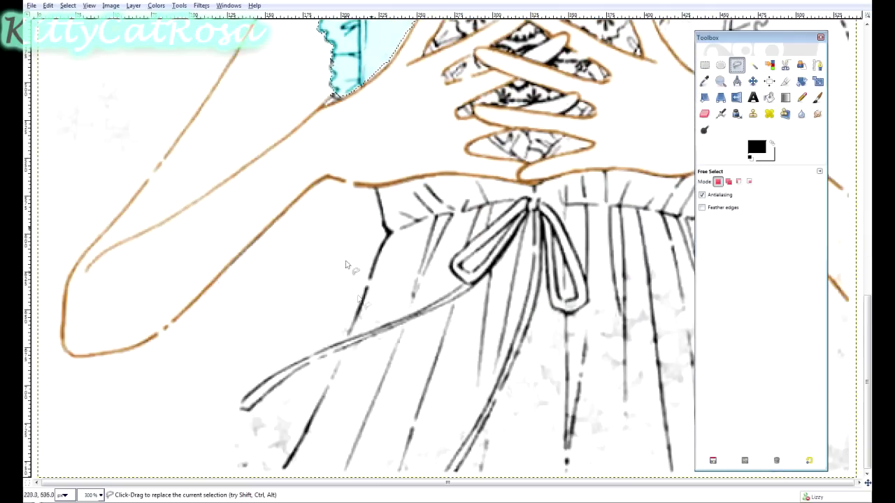
left_click(372, 191)
left_click(383, 231)
left_click(351, 312)
left_click(342, 338)
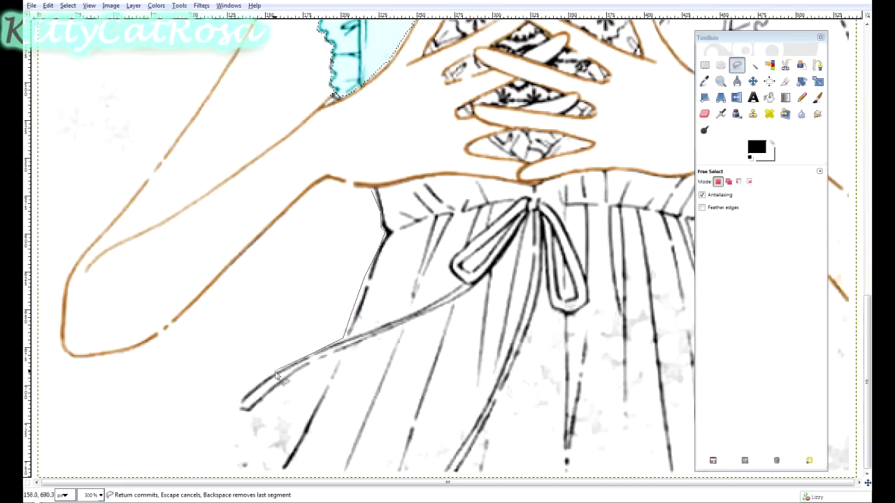
left_click(245, 391)
left_click(240, 411)
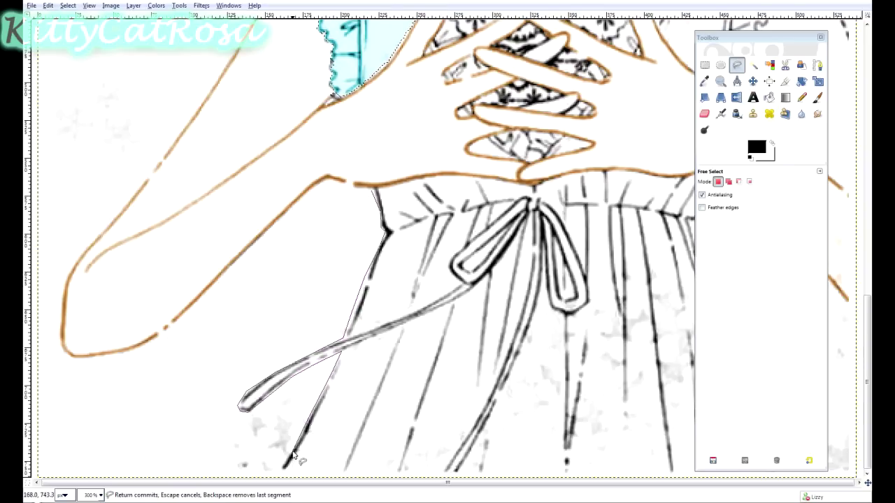
left_click(278, 476)
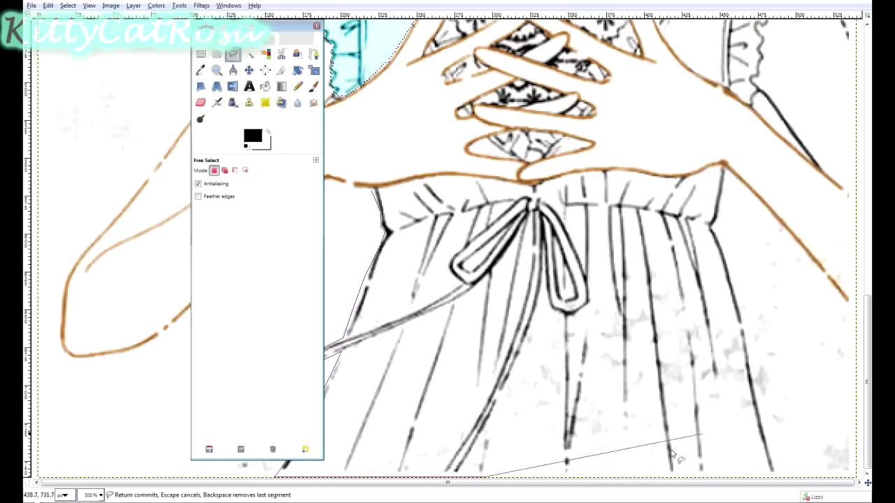
- Continue the skirt outline up the right side and along the waistline, closing it
left_click(777, 478)
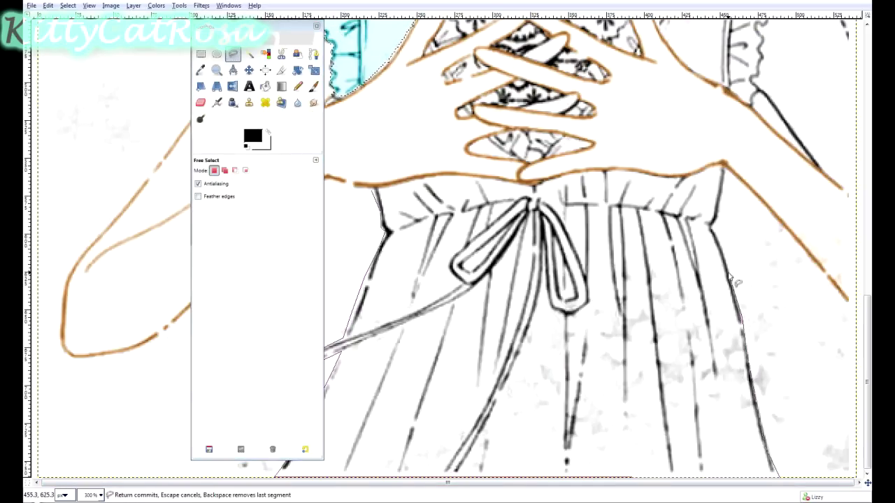
left_click(721, 208)
left_click(722, 168)
left_click(661, 177)
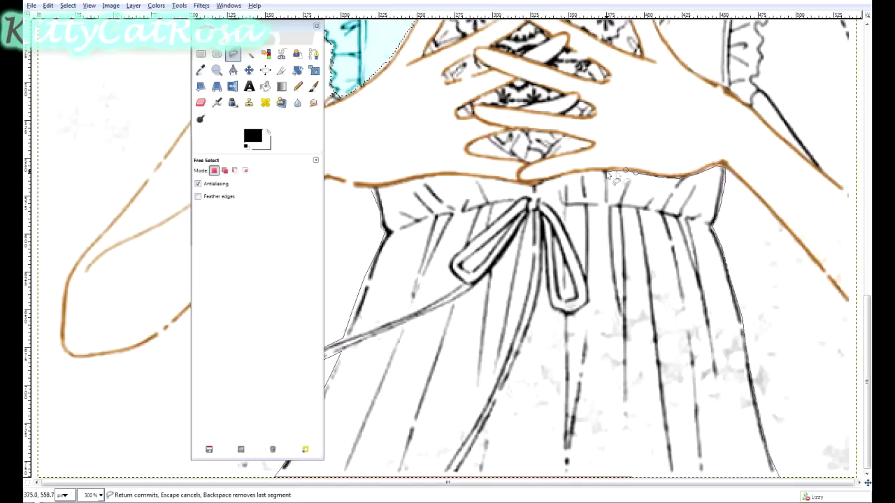
left_click(523, 183)
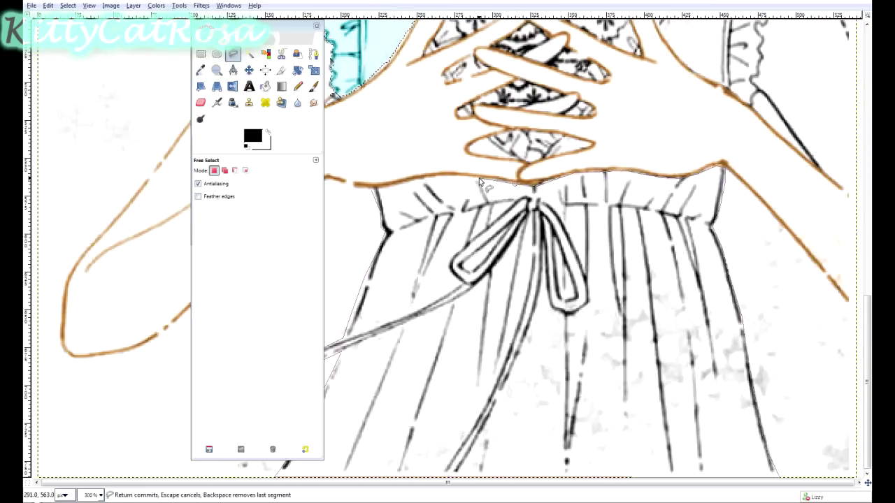
left_click(446, 179)
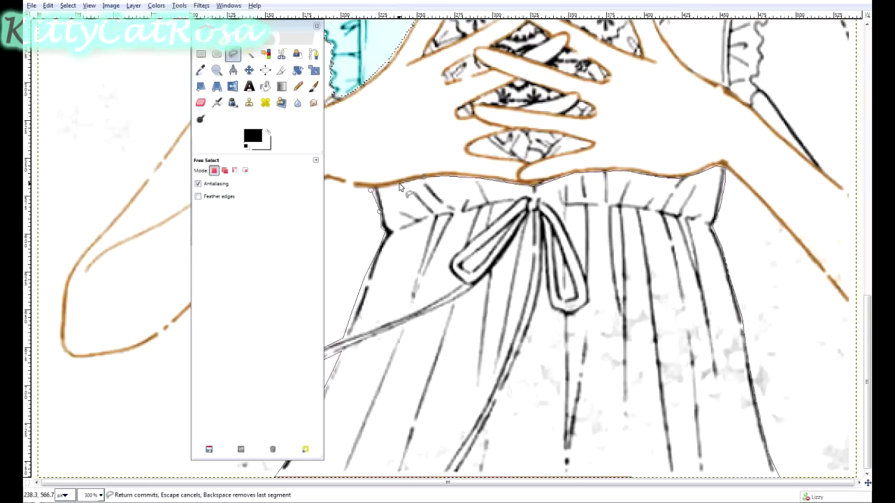
left_click(372, 192)
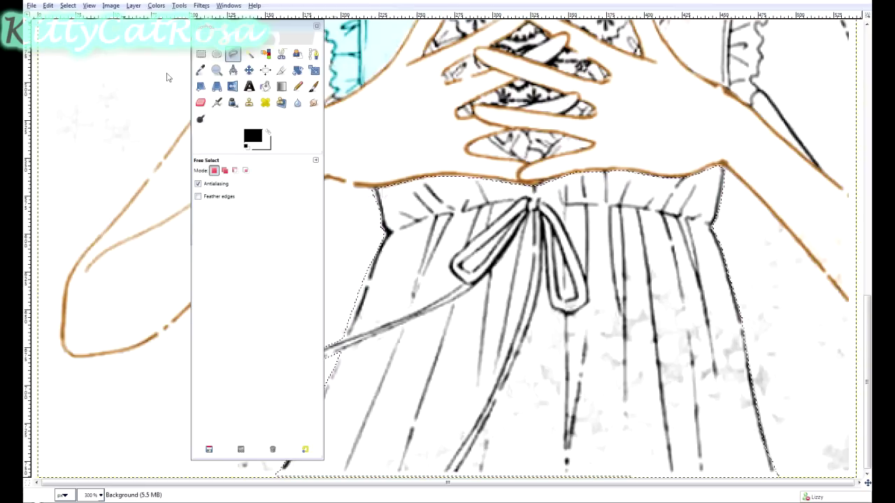
- Colorize the skirt with the saved light cyan preset (Hue 190, Saturation 59)
left_click(156, 5)
left_click(175, 52)
left_click(809, 224)
left_click(744, 241)
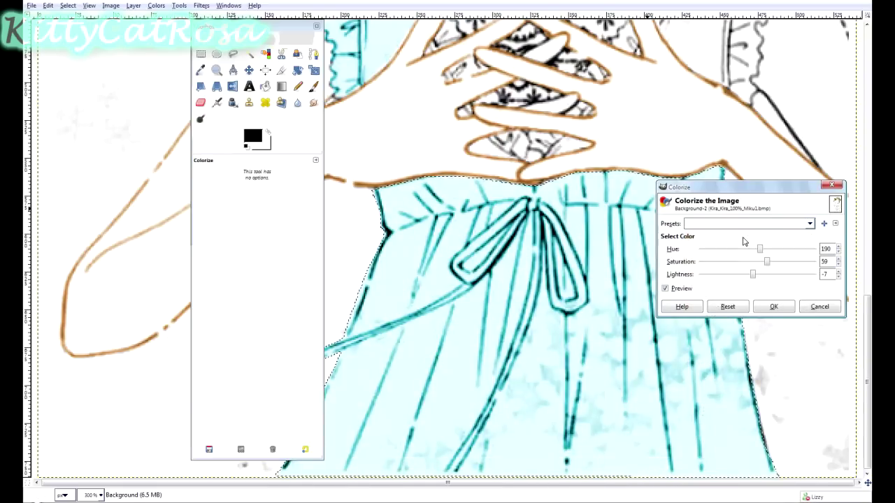
left_click(774, 306)
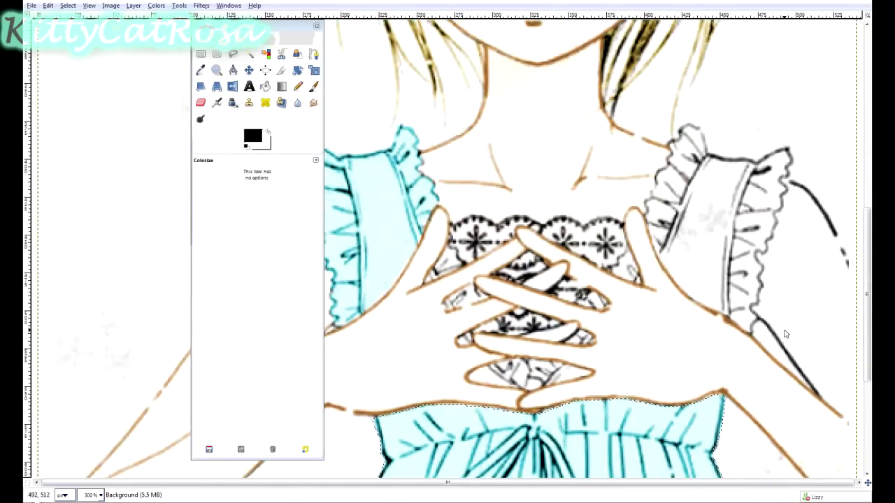
- Free-select the lace band above the hands and colorize it with the saved teal preset
left_click(233, 54)
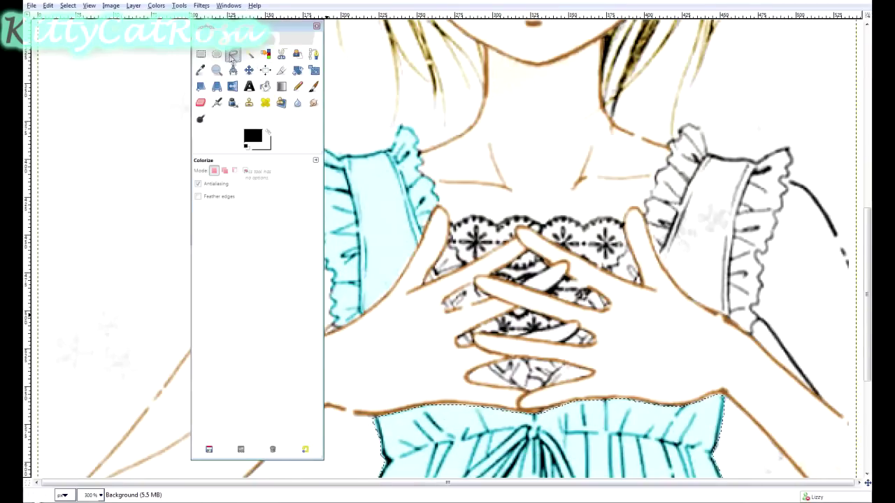
left_click(423, 285)
left_click_drag(448, 251, 481, 222)
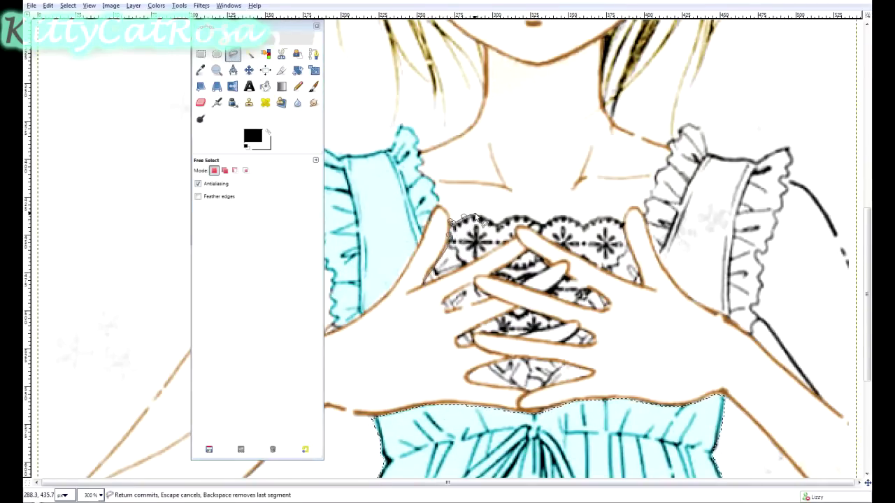
left_click_drag(498, 226, 538, 223)
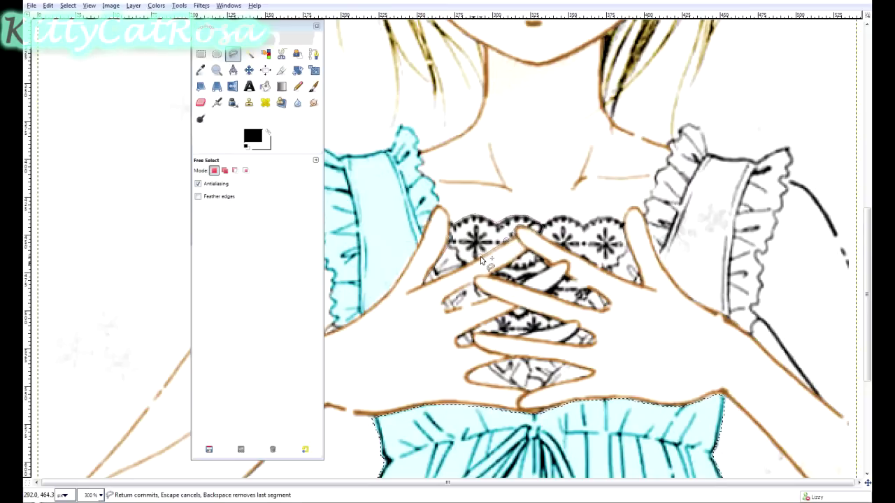
left_click(424, 280)
left_click(156, 5)
left_click(171, 43)
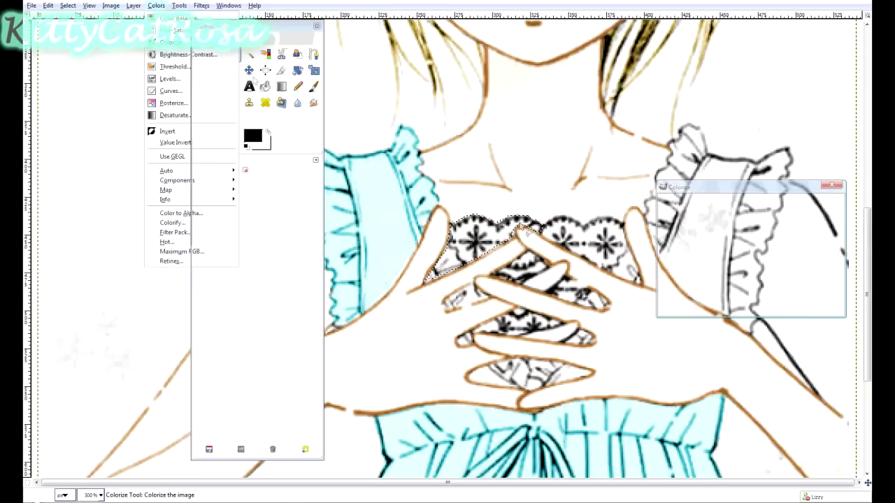
left_click(745, 225)
left_click(786, 308)
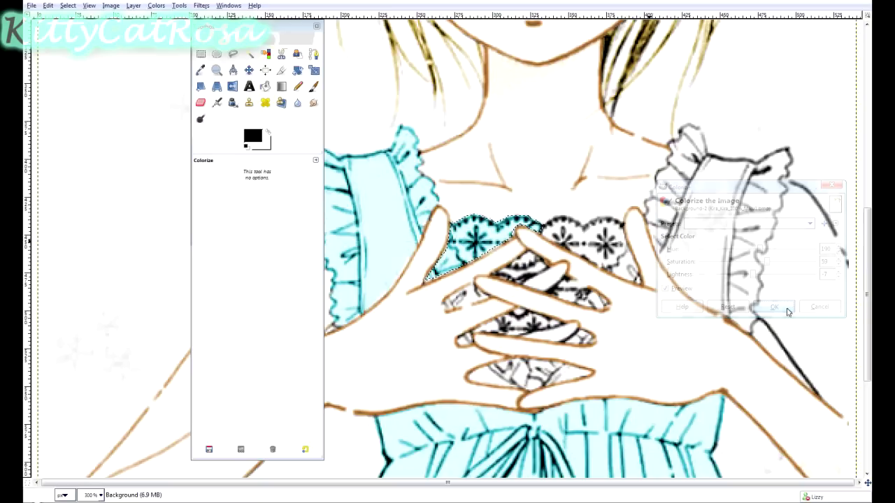
- Select the next small lace section and apply the same saved teal tint
left_click(233, 55)
left_click(445, 307)
left_click(484, 296)
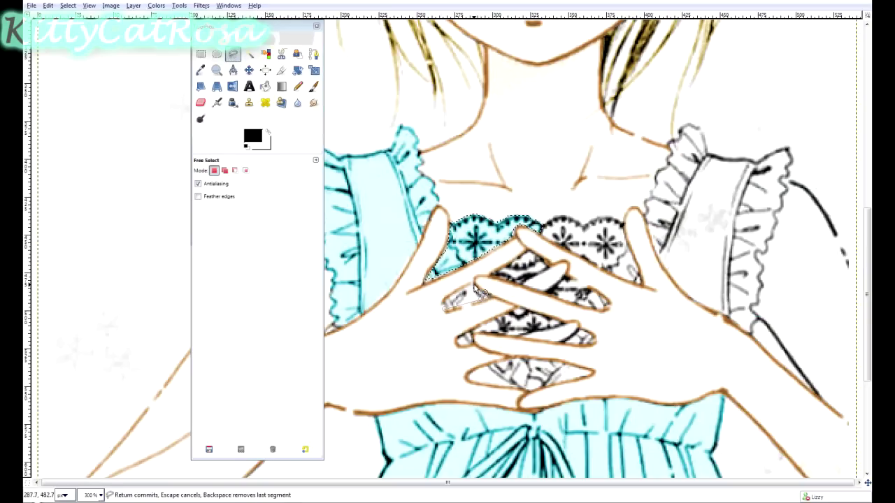
left_click(446, 310)
left_click(156, 5)
left_click(175, 74)
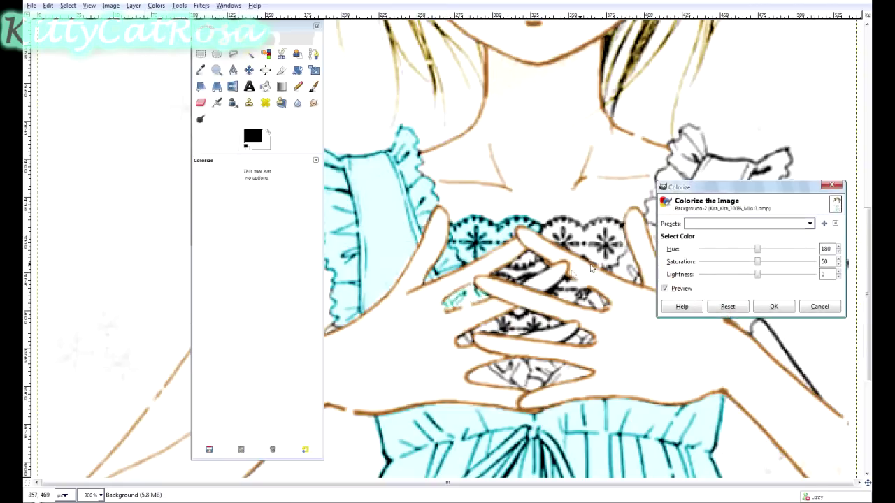
left_click(723, 223)
left_click(773, 306)
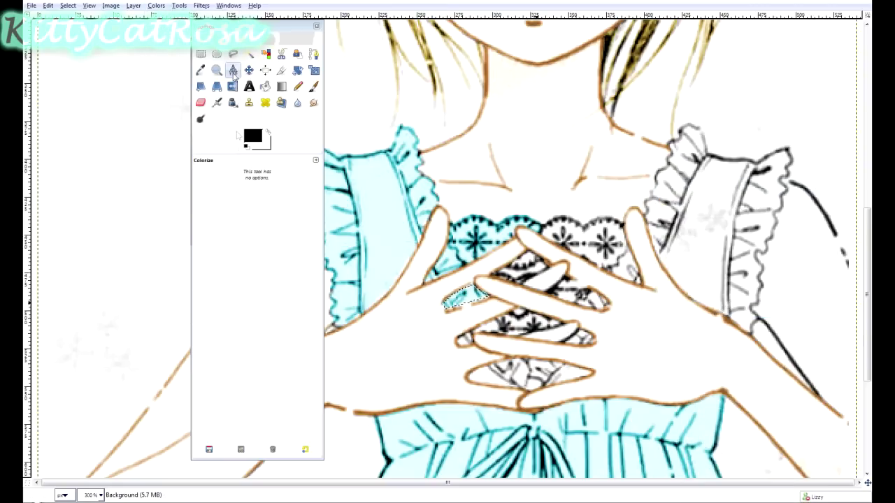
- Select the lace gap between the middle fingers and tint it with the saved teal preset
left_click(521, 340)
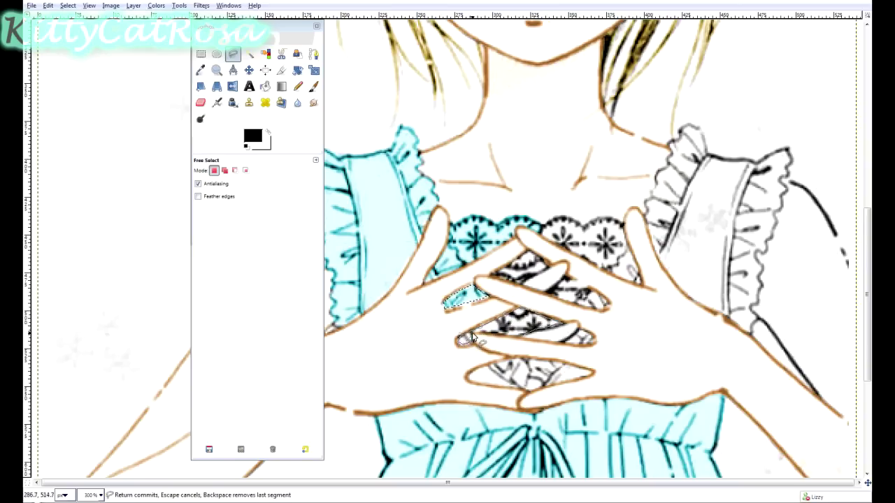
left_click(502, 339)
left_click(456, 340)
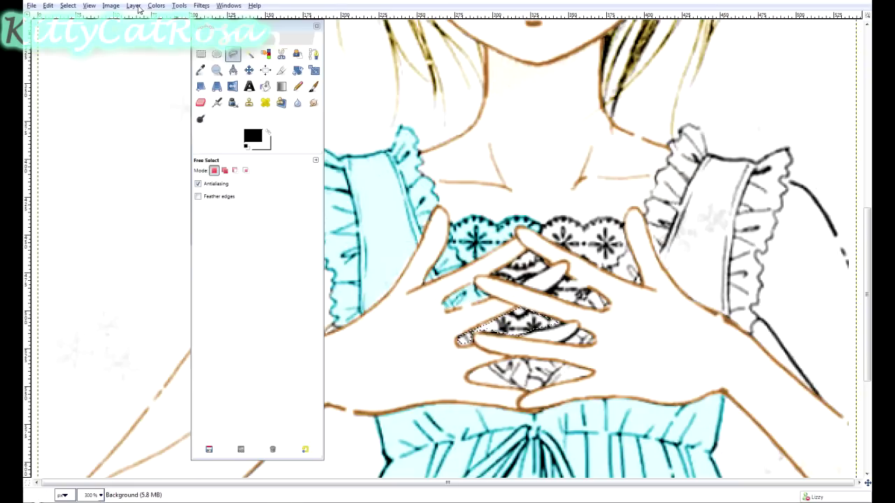
left_click(155, 6)
left_click(171, 223)
left_click(810, 222)
left_click(734, 241)
left_click(773, 306)
- Outline the next lace gap between the fingers and colorize it teal too
key("f")
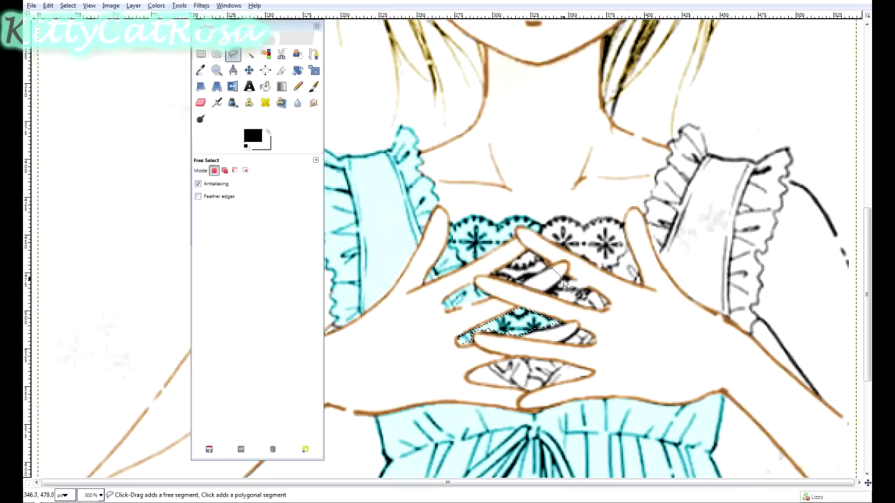
left_click(523, 289)
key("Return")
left_click(155, 5)
left_click(180, 51)
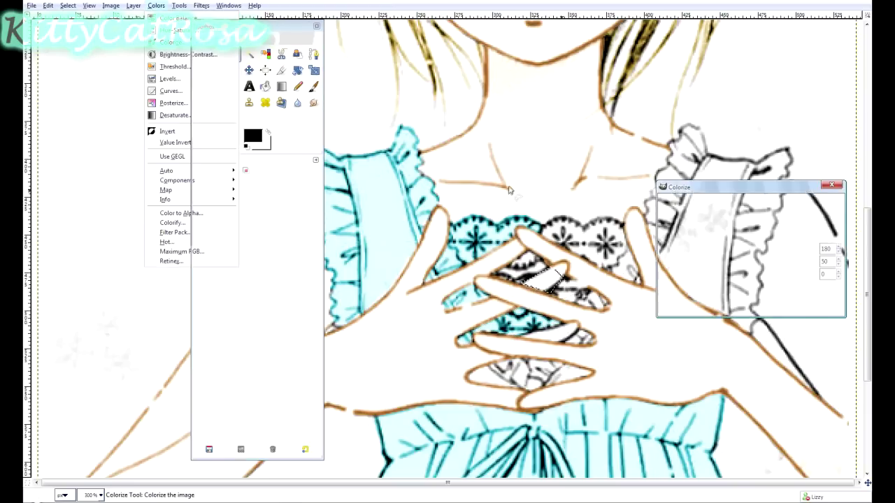
left_click(773, 306)
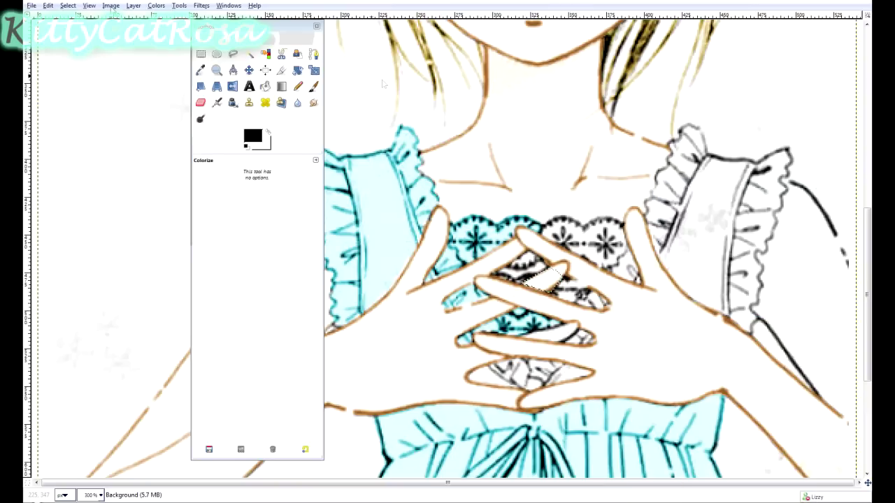
left_click(232, 54)
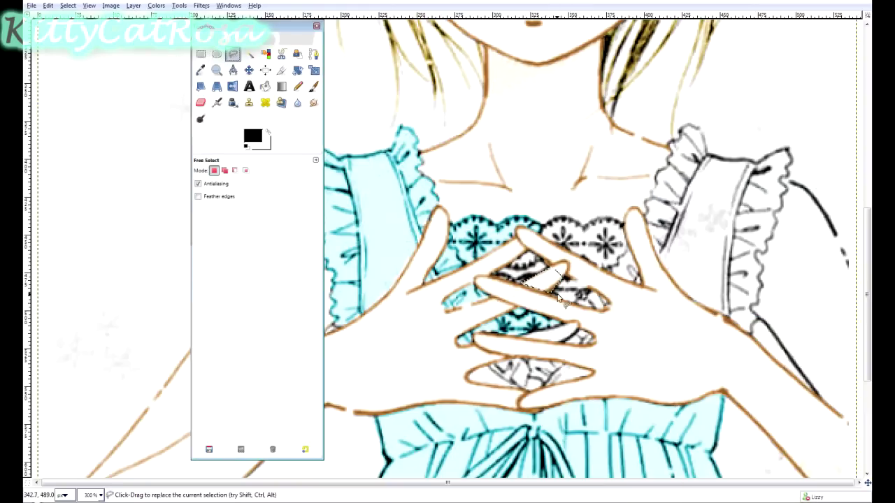
- Outline the small lace gap below the lowest finger and apply the saved cyan Colorize preset
left_click(489, 371)
left_click_drag(469, 378, 488, 384)
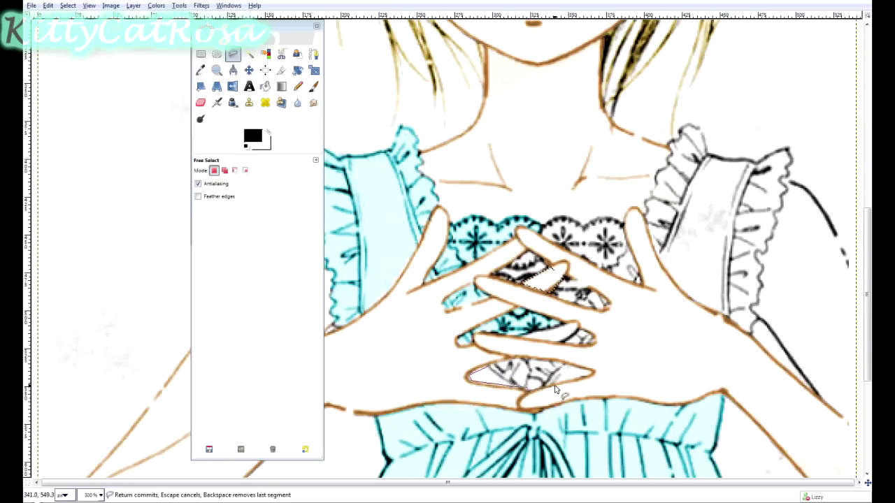
mouse_move(578, 383)
left_mouse_down()
mouse_move(557, 388)
mouse_move(591, 376)
mouse_move(511, 363)
left_mouse_up()
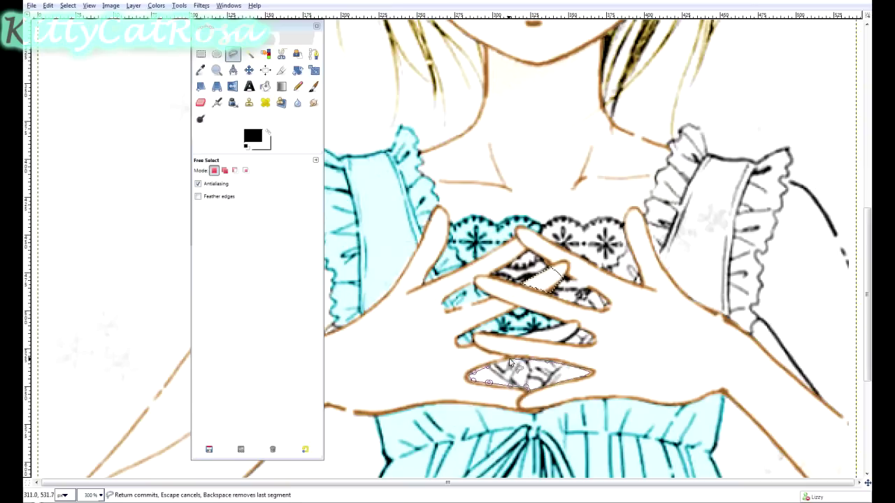
left_click(488, 383)
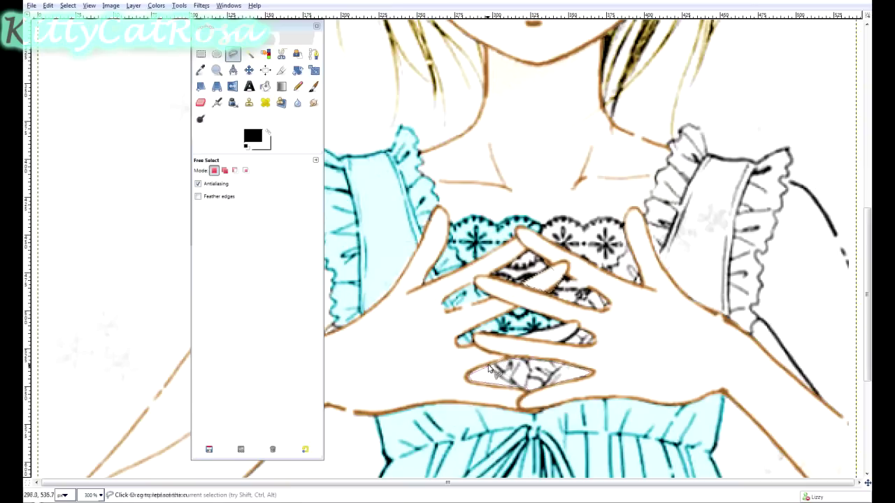
left_click(157, 6)
left_click(172, 222)
left_click(809, 224)
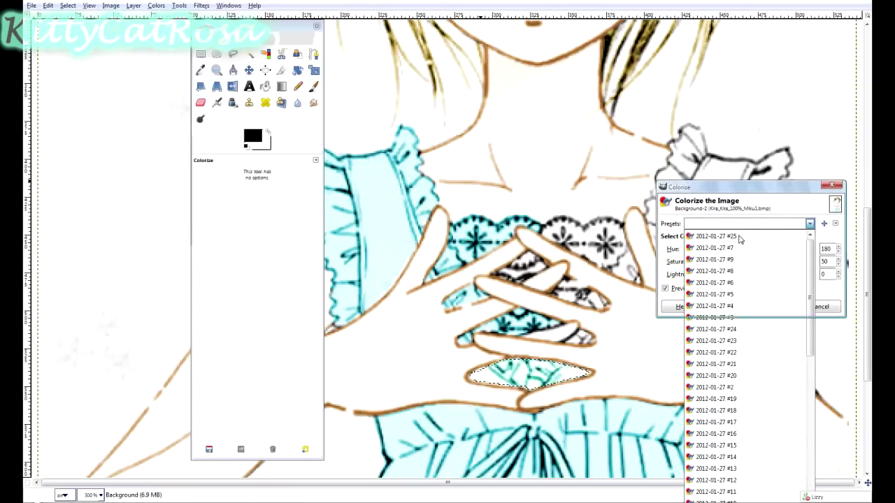
left_click(765, 285)
left_click(773, 306)
left_click(232, 54)
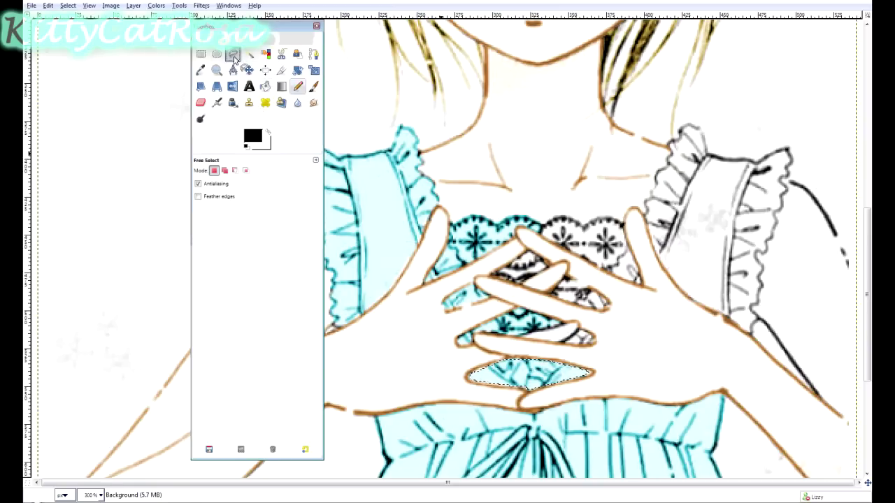
left_click(637, 282)
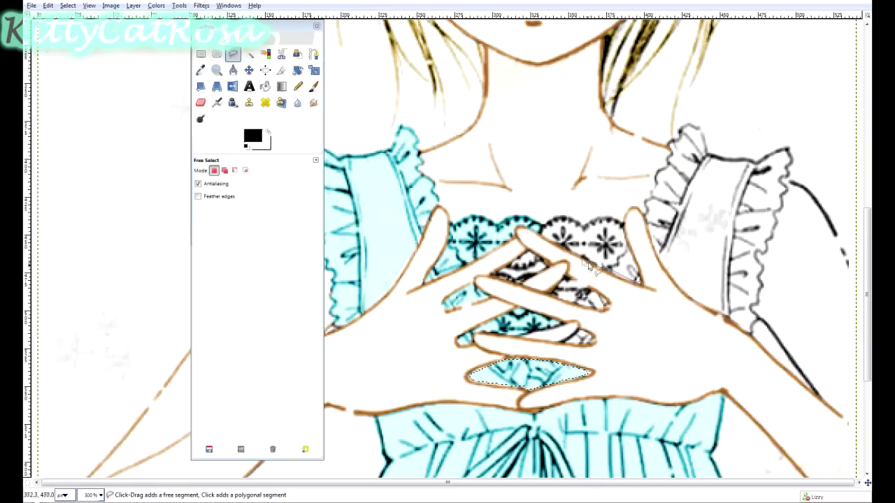
- Trace the right scalloped lace section beside the hand and close its outline
left_click(599, 270)
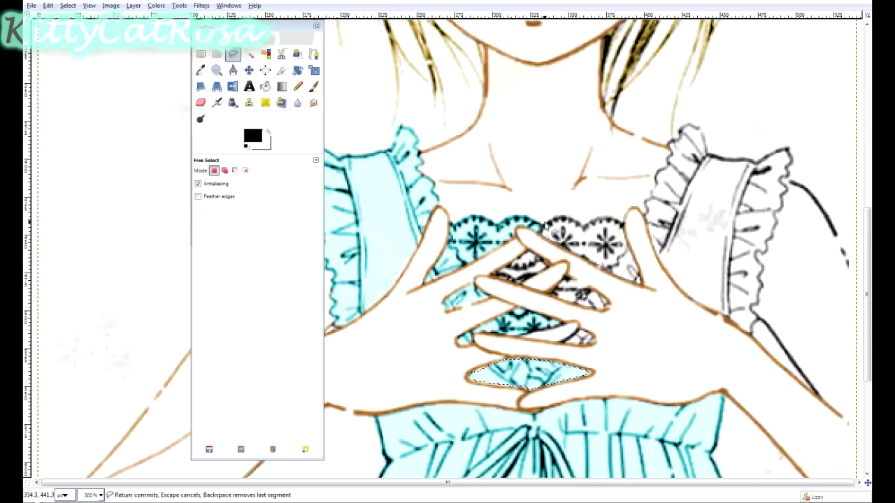
mouse_move(552, 222)
left_mouse_down()
mouse_move(561, 213)
mouse_move(584, 225)
mouse_move(614, 222)
mouse_move(634, 257)
left_mouse_up()
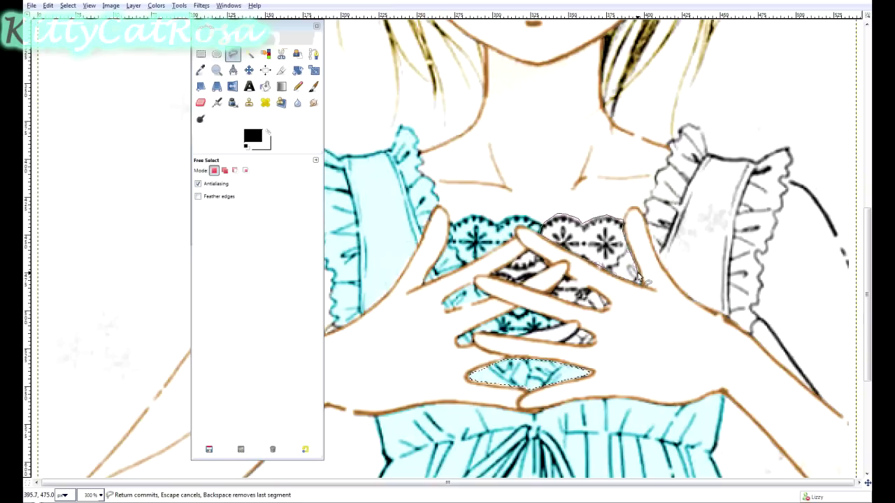
left_click(638, 279)
- Colorize the lace section, trying saved presets before settling on the cyan one
left_click(156, 5)
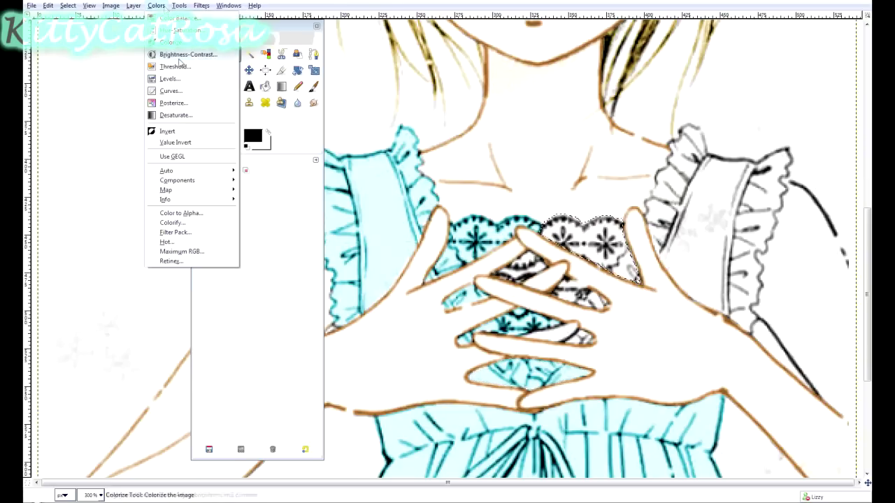
left_click(167, 42)
left_click(745, 223)
left_click(731, 253)
left_click(744, 222)
left_click(727, 224)
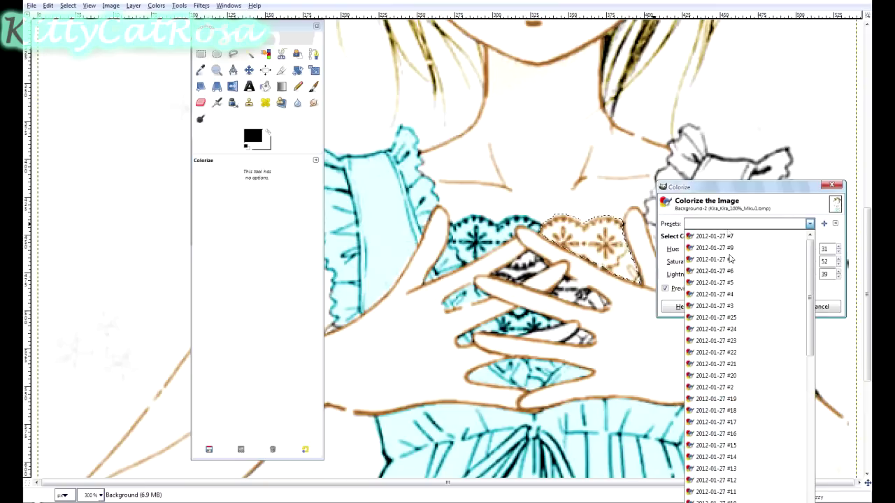
left_click(733, 260)
left_click(723, 224)
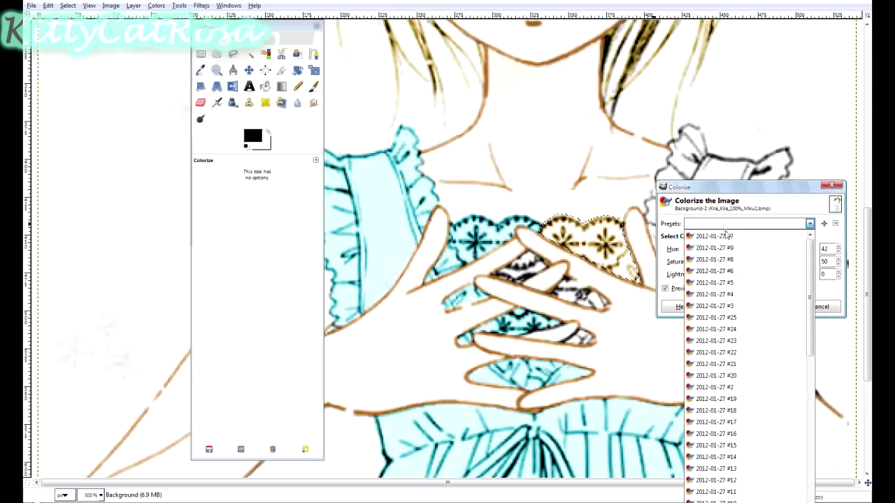
left_click(742, 320)
left_click(773, 306)
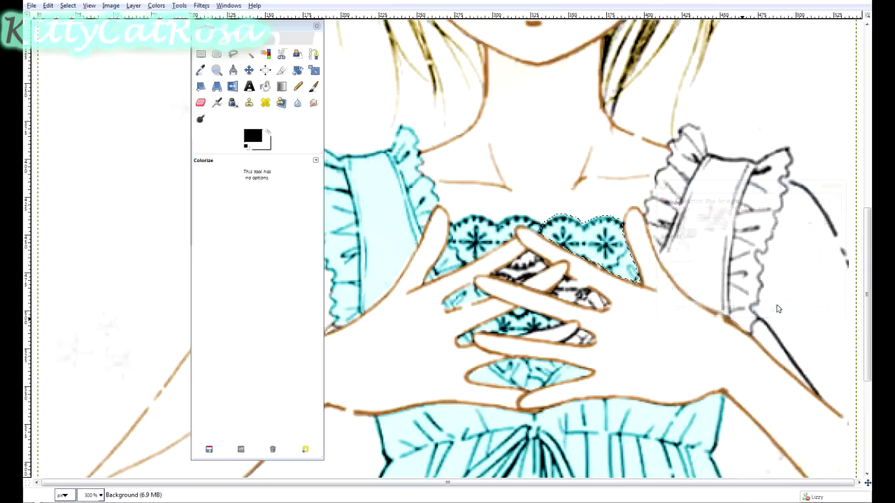
key("f")
left_click(498, 282)
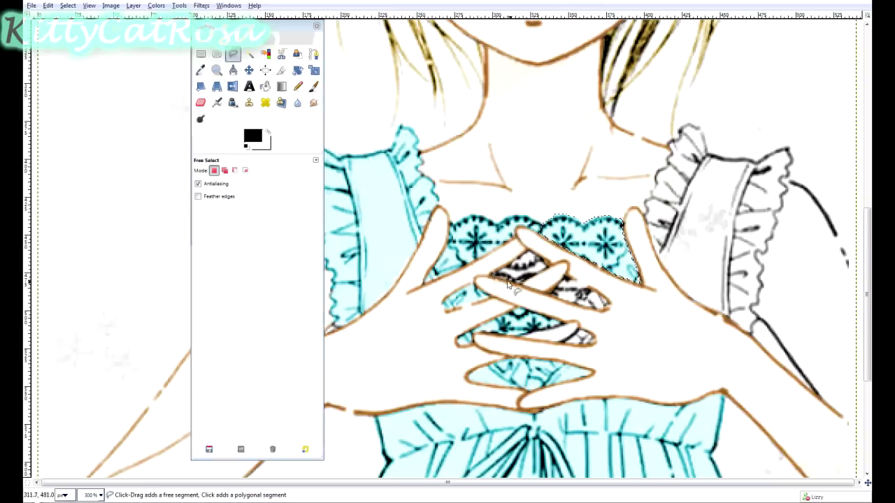
- Lasso the first lace gap between the fingers and colorize it with the cyan preset
left_click(517, 283)
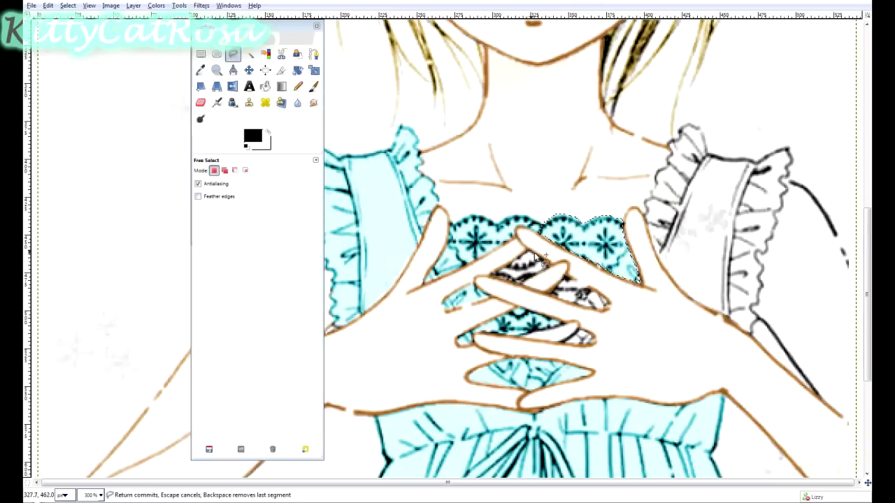
double_click(495, 278)
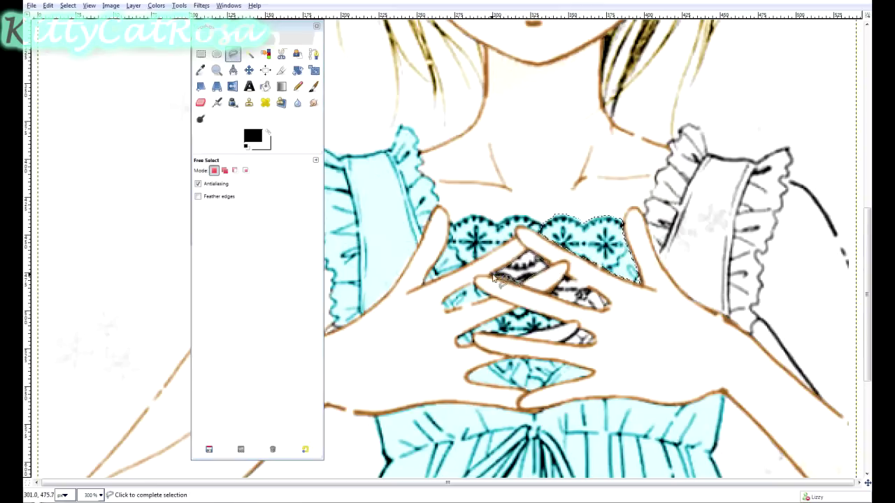
left_click(155, 5)
left_click(171, 41)
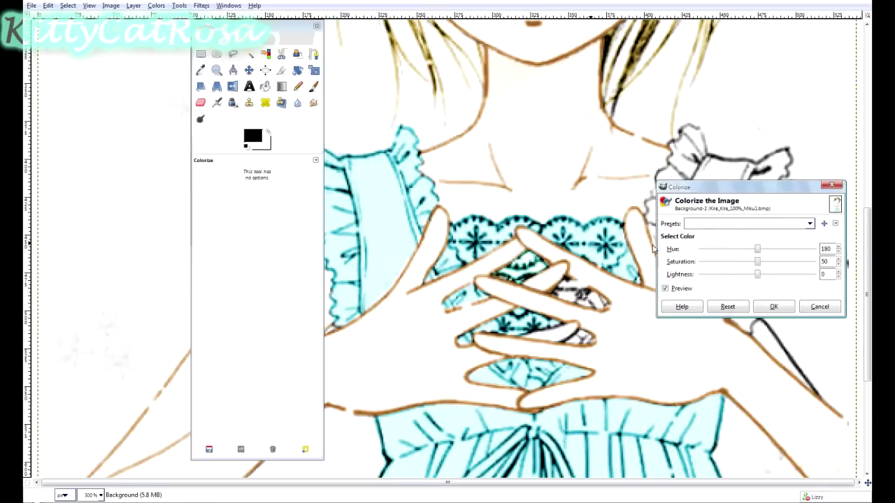
left_click(717, 223)
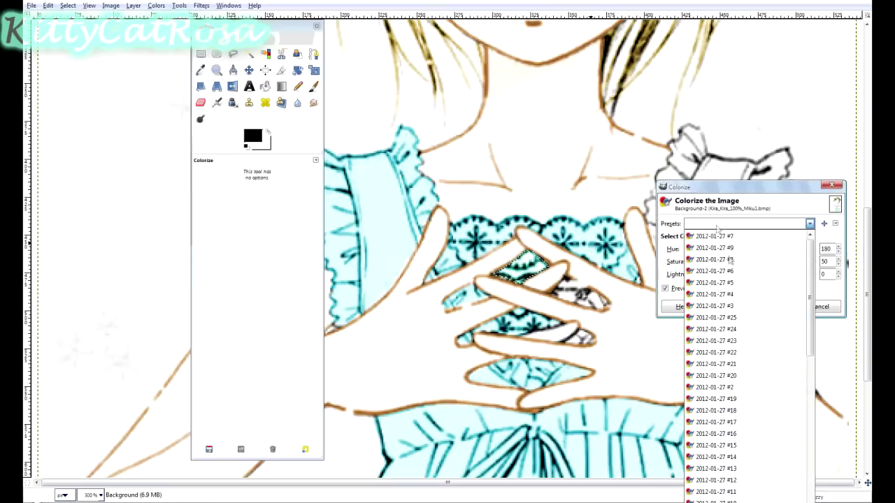
left_click(748, 319)
left_click(773, 306)
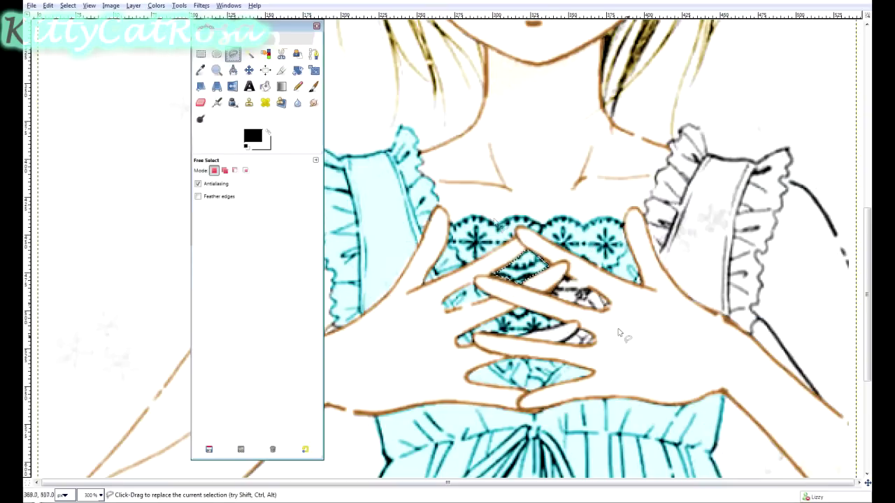
- Outline the next lace patch along the fingers and tint it cyan with Colorize
left_click(550, 297)
left_click_drag(591, 305, 603, 308)
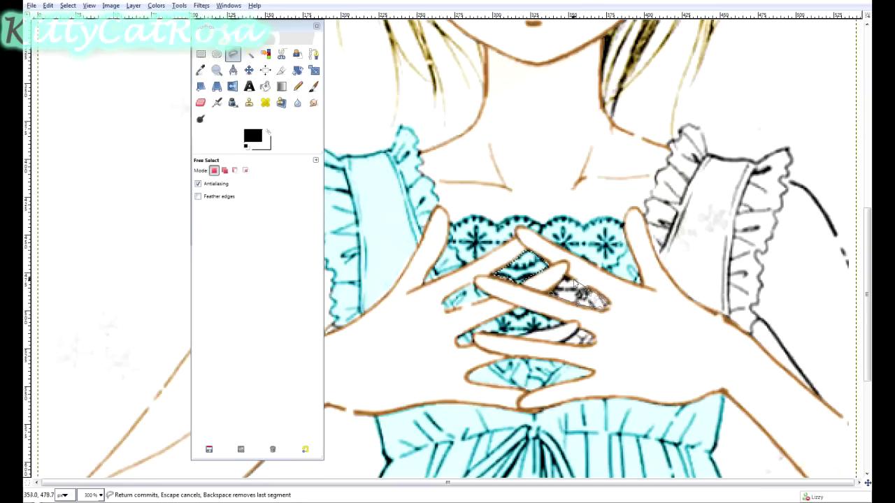
key("Return")
left_click(153, 6)
left_click(175, 52)
left_click(723, 224)
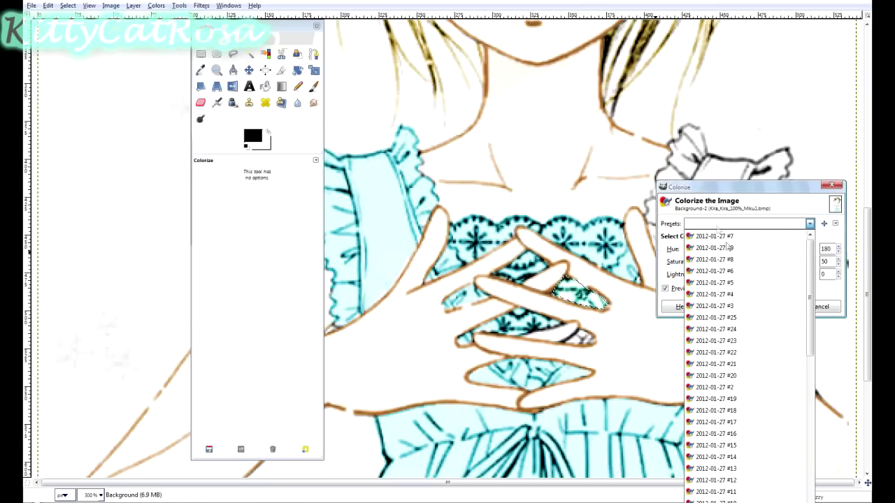
key("Escape")
left_click(776, 307)
- Select the small lace patch near the fingertips and colorize it cyan
key("f")
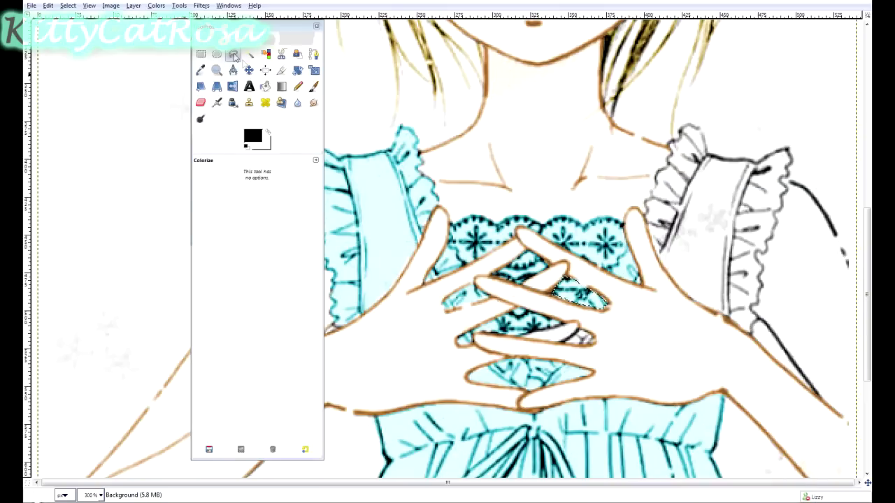
left_click(567, 344)
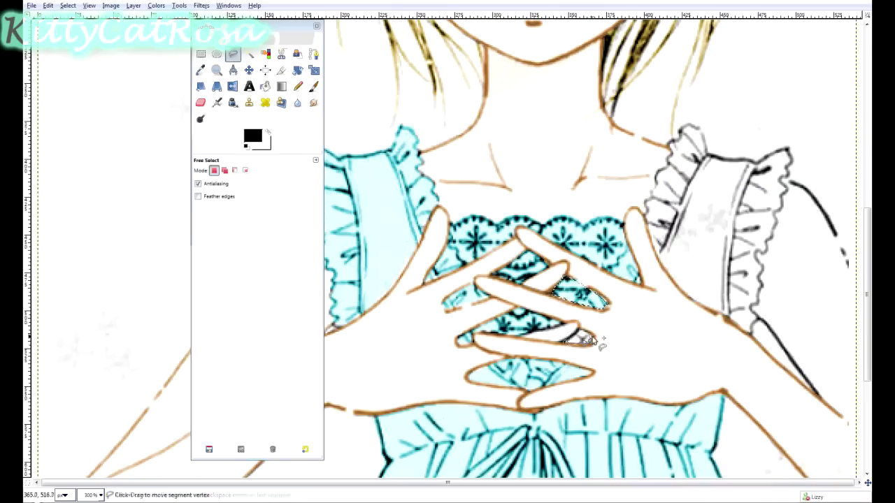
left_click(580, 340)
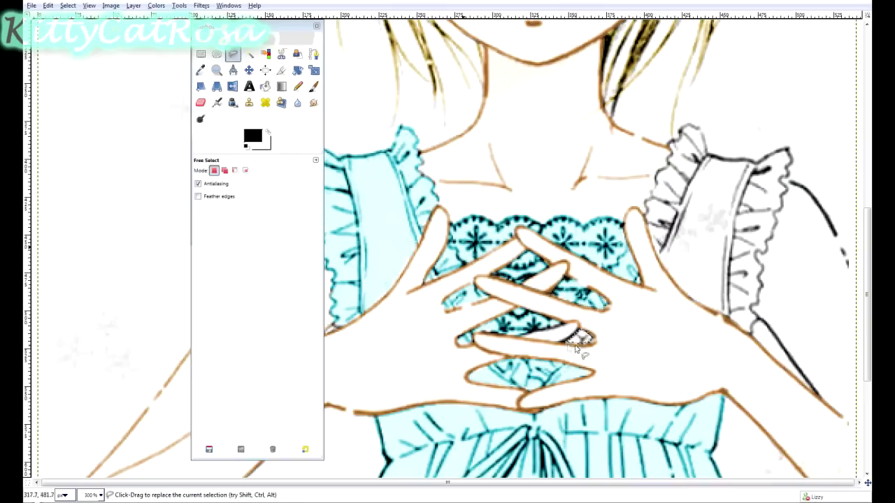
left_click(156, 5)
left_click(168, 44)
left_click(810, 223)
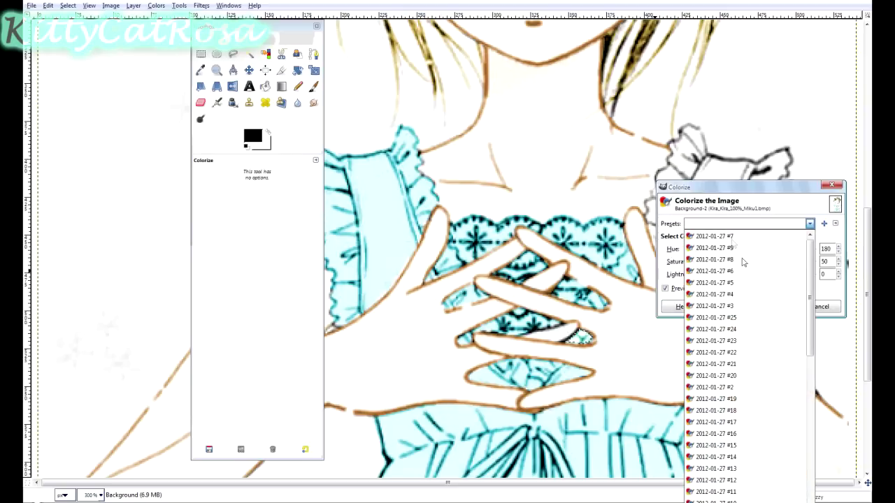
key("Escape")
left_click(773, 306)
- Colorize a lower finger section brown with Hue 31, Saturation 52, Lightness 39
key("f")
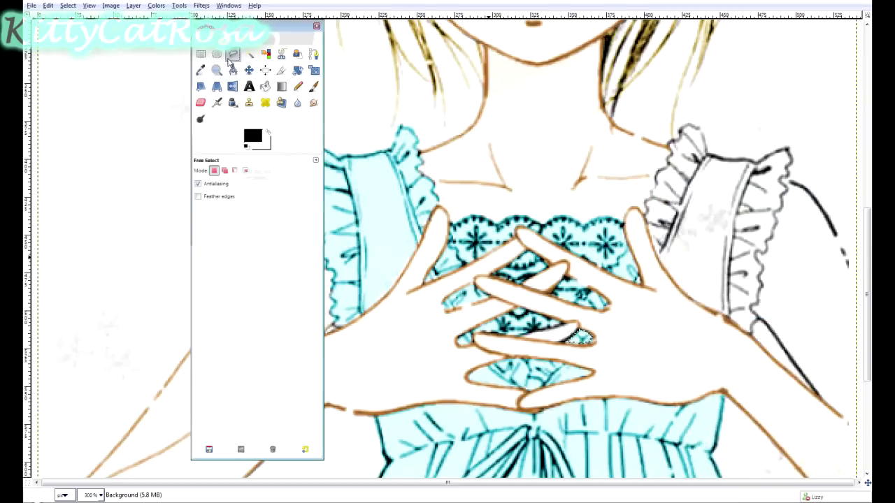
left_click(518, 340)
left_click(552, 334)
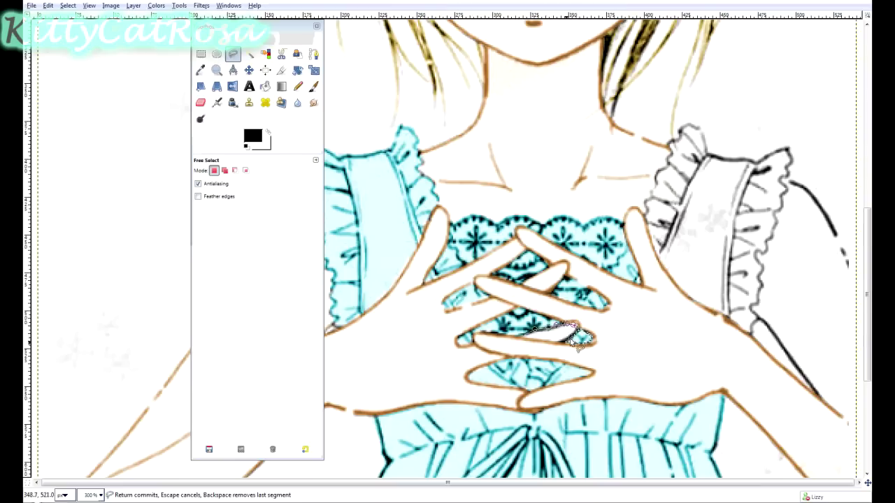
left_click(518, 340)
left_click(155, 5)
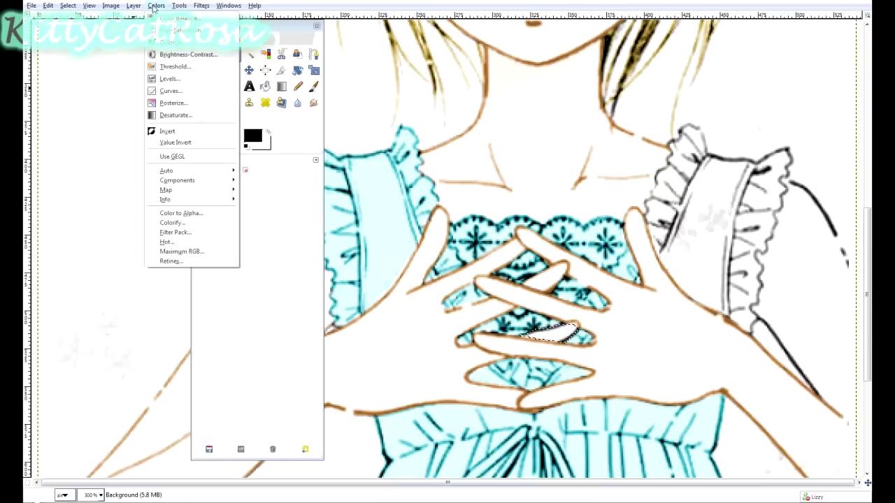
left_click(734, 224)
left_click(737, 252)
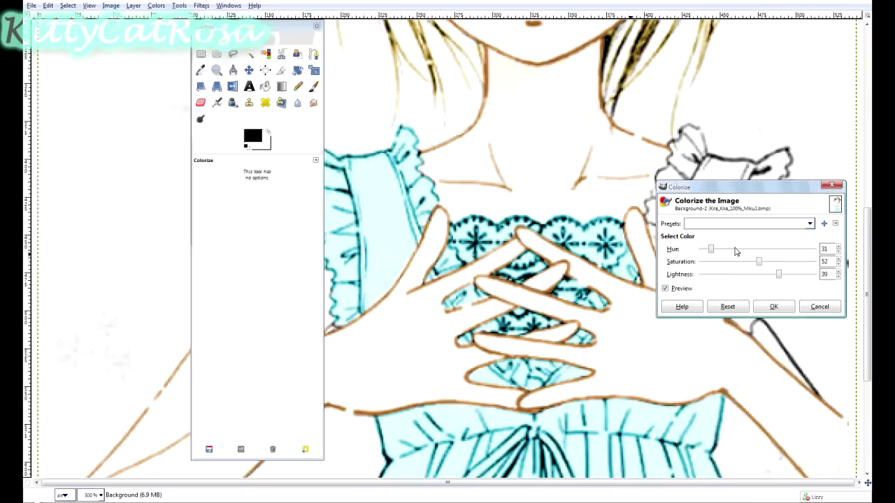
left_click(774, 306)
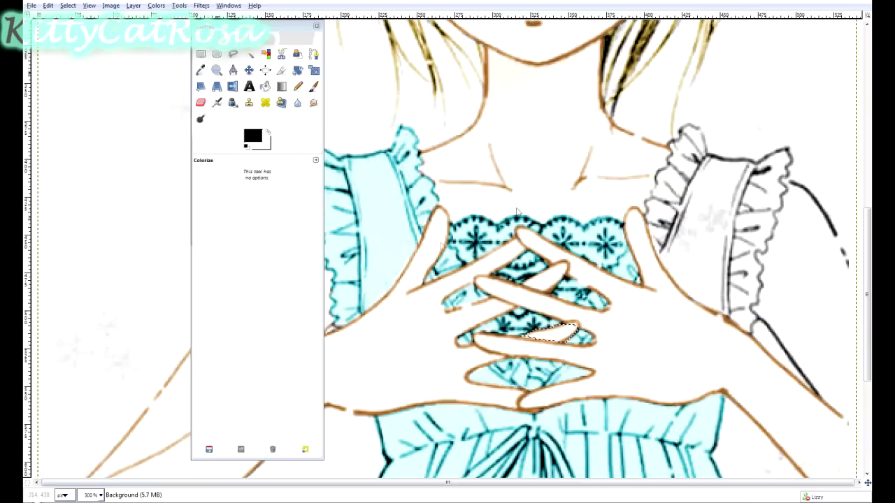
- Begin a freehand outline along the sleeve edge at the shoulder
left_click(232, 53)
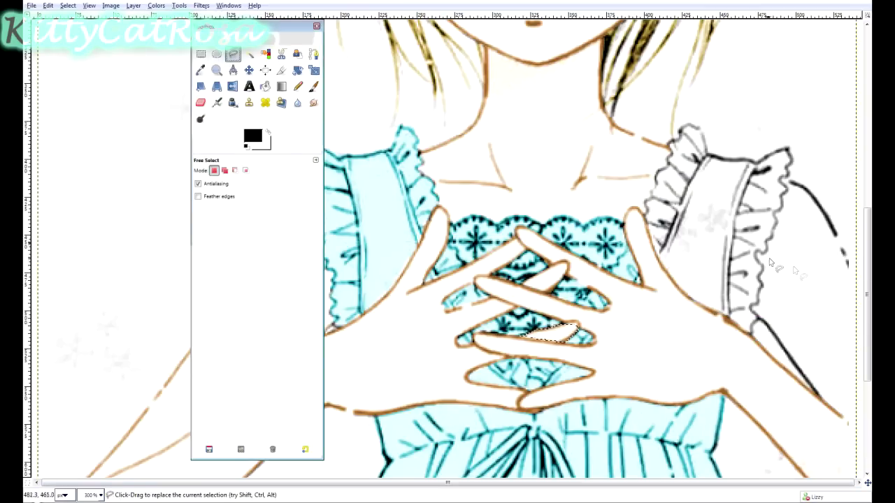
left_click(792, 179)
left_click(831, 222)
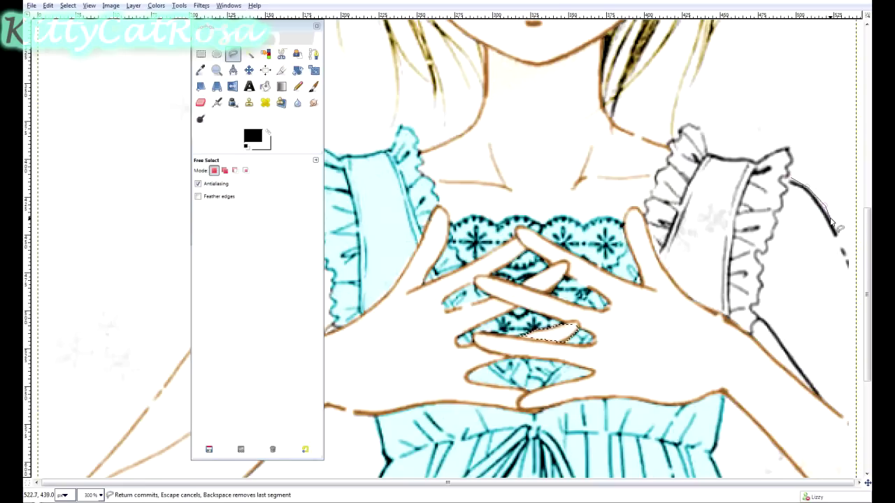
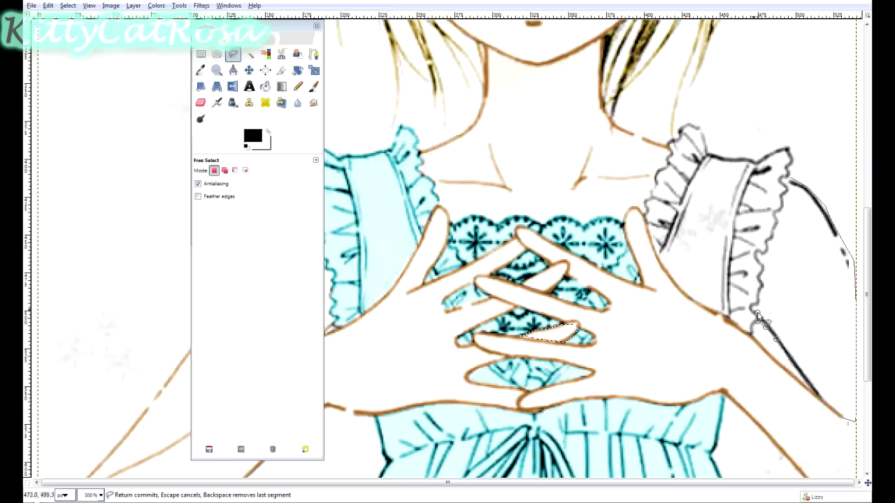
- Trace a rough freehand selection along the sleeve and preview Colorize, then cancel it
mouse_move(755, 307)
left_mouse_down()
mouse_move(766, 275)
mouse_move(754, 251)
left_mouse_up()
left_click_drag(783, 221, 784, 187)
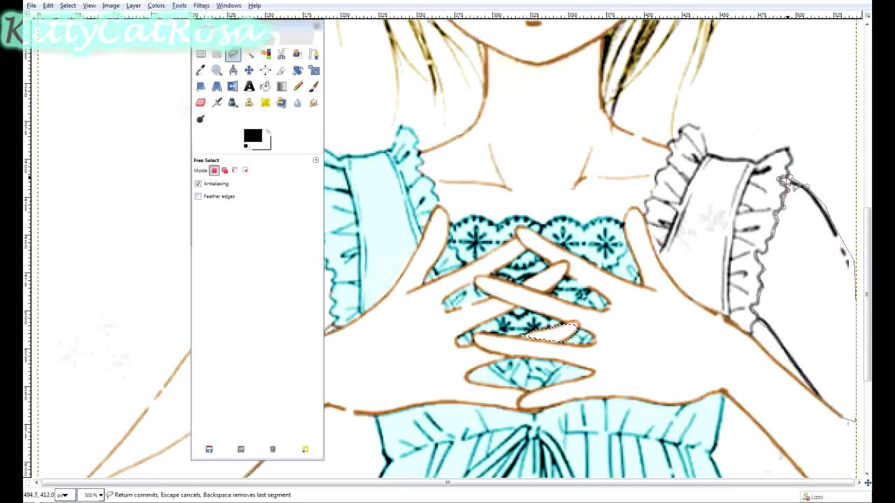
key("Return")
left_click(155, 6)
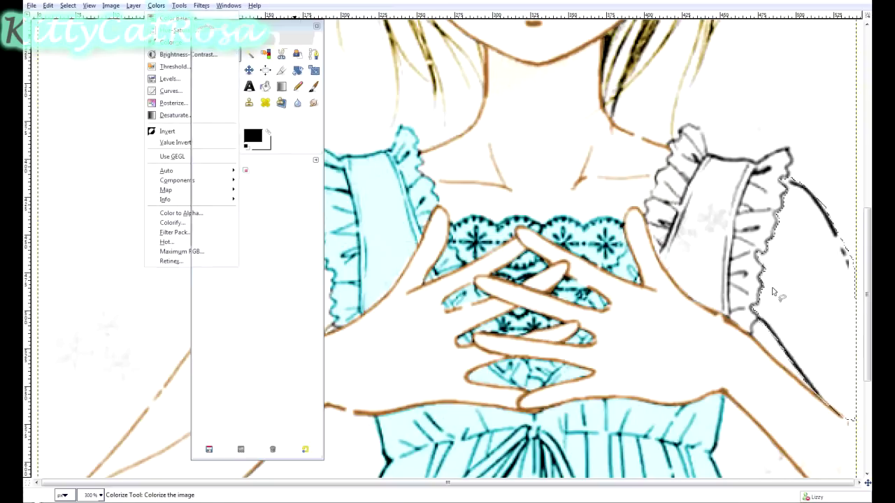
left_click(174, 42)
left_click(746, 222)
left_click(750, 241)
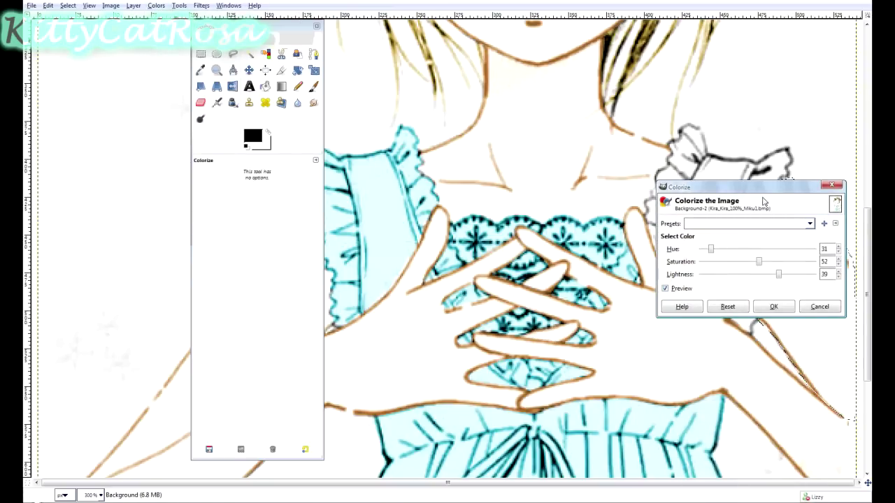
left_click_drag(768, 192, 538, 191)
left_click(591, 305)
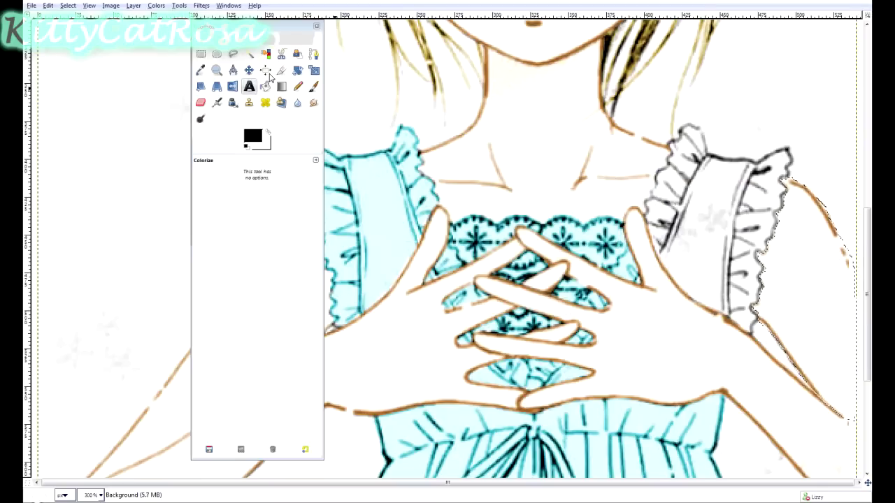
- Outline the right sleeve strap and colorize it light blue (Hue 180, Saturation 50, Lightness 0)
left_click(233, 54)
left_click(666, 261)
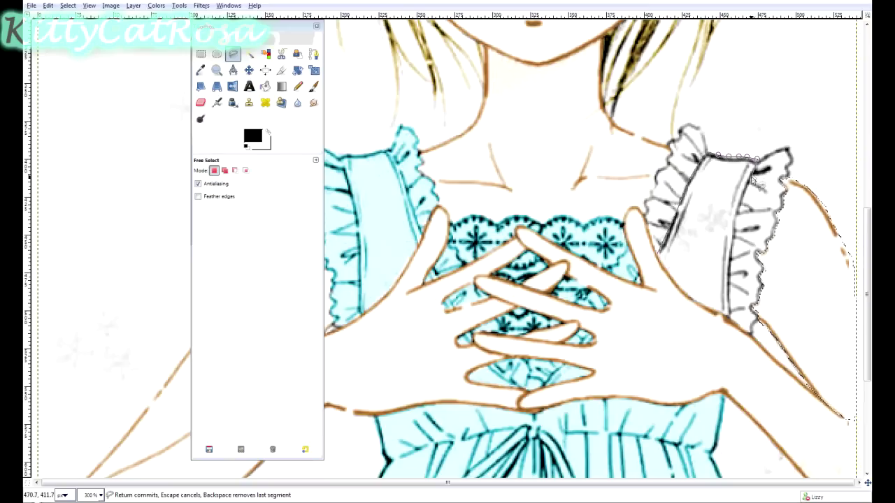
left_click_drag(758, 185, 745, 226)
left_click_drag(738, 257, 734, 311)
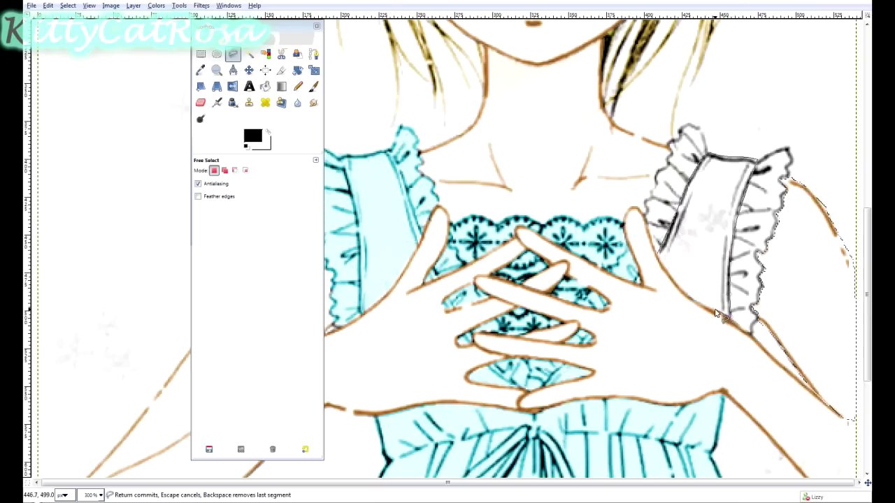
left_click(661, 255)
key("alt+c")
key("Down")
key("Down")
key("Return")
left_click(520, 222)
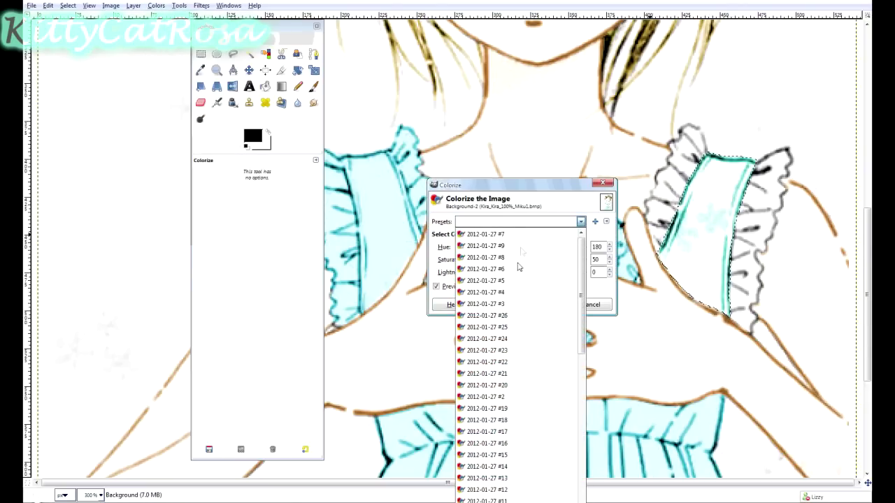
left_click(544, 304)
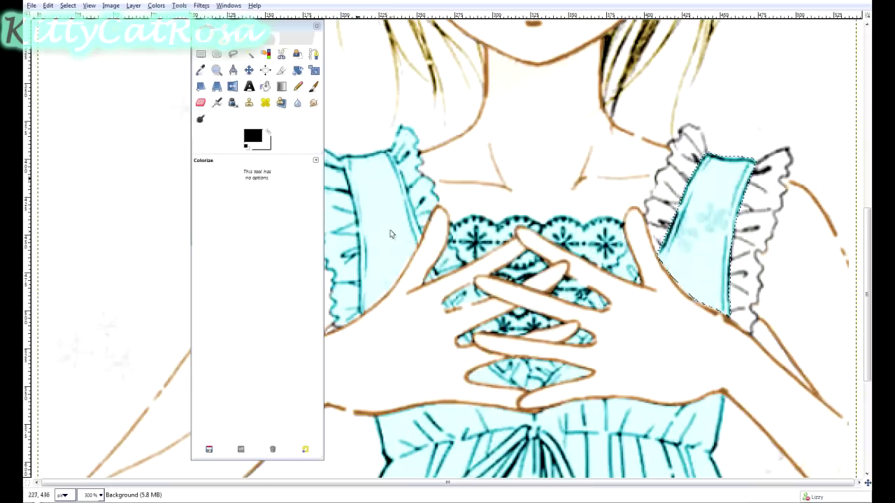
left_click(233, 54)
- Freehand-select the left ruffle of the right sleeve
left_click_drag(707, 135, 670, 167)
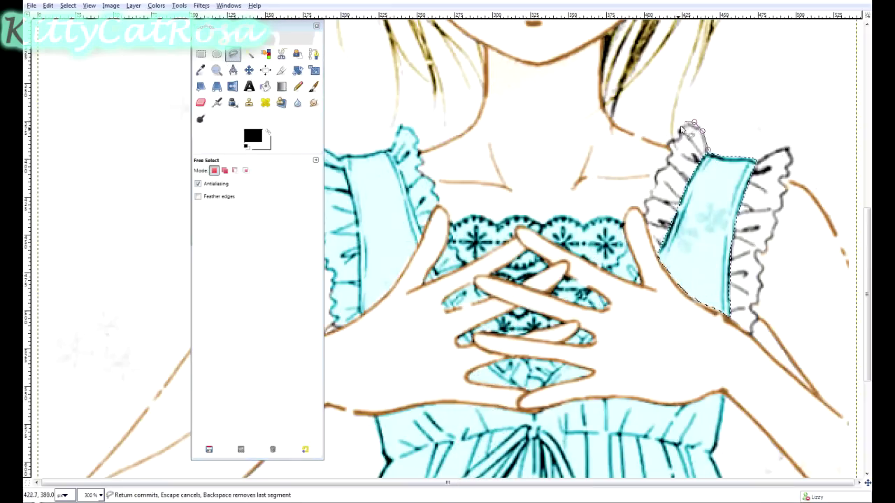
left_click(666, 157)
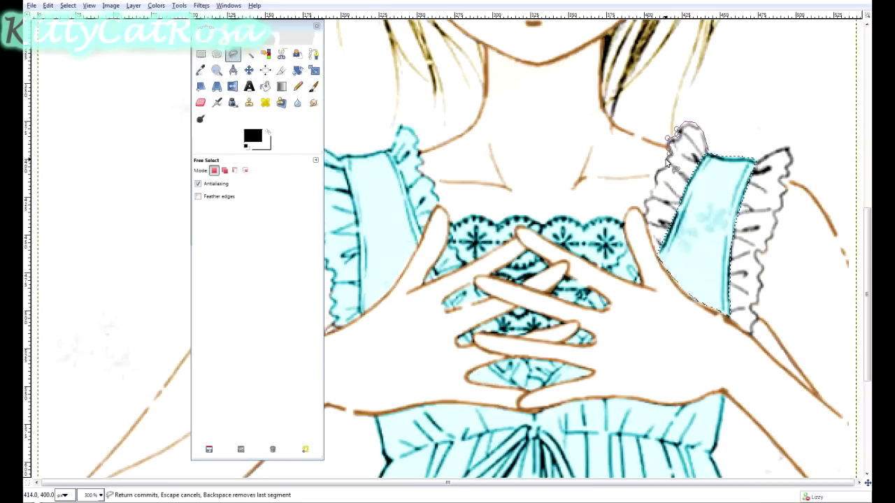
left_click(655, 173)
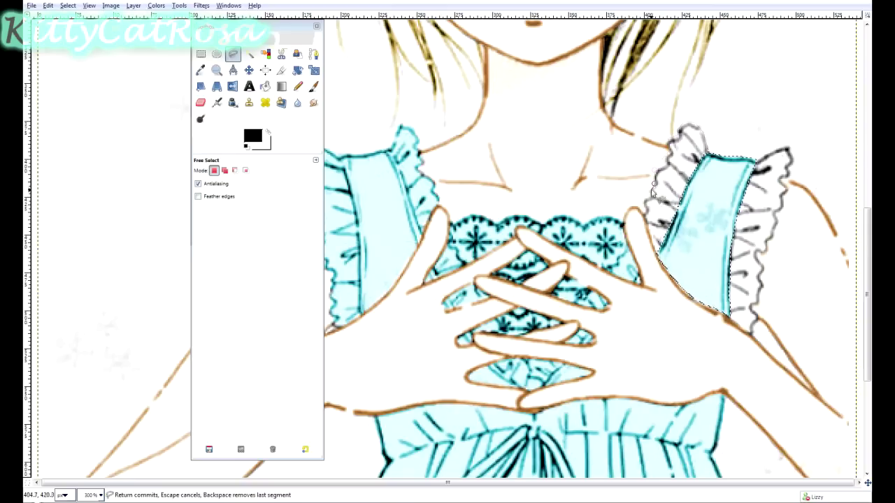
left_click(648, 200)
left_click(643, 210)
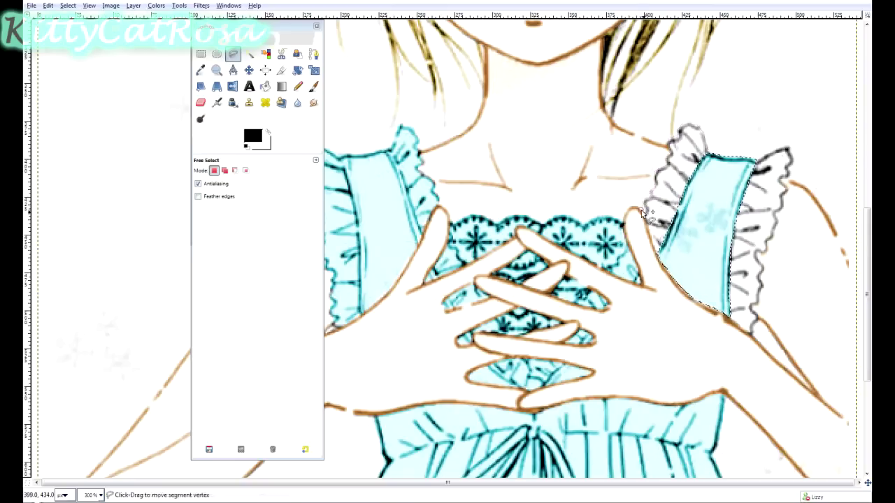
left_click(648, 236)
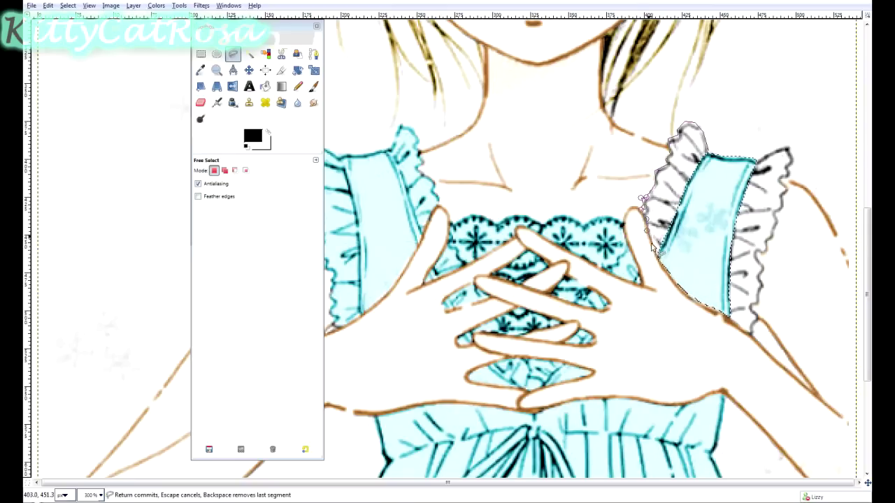
left_click(662, 245)
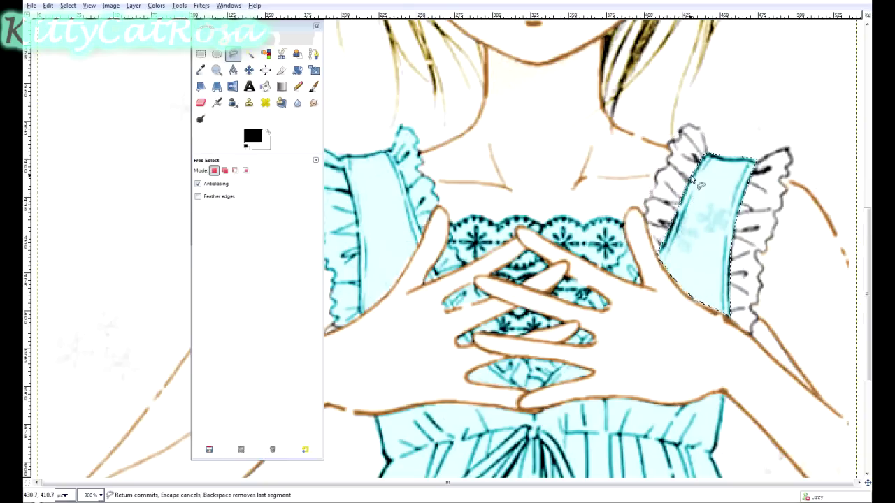
key("Return")
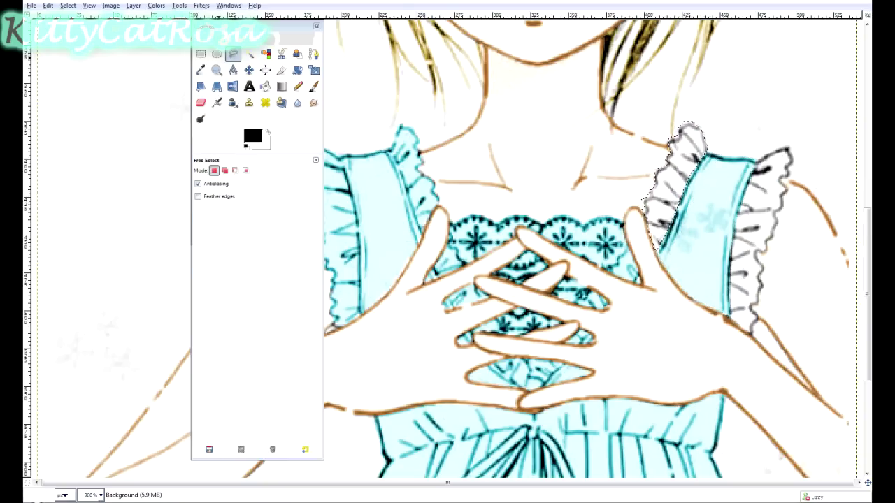
- Colorize the left ruffle blue with Hue 190, Saturation 59, Lightness -7
left_click(155, 5)
left_click(171, 42)
left_click(580, 221)
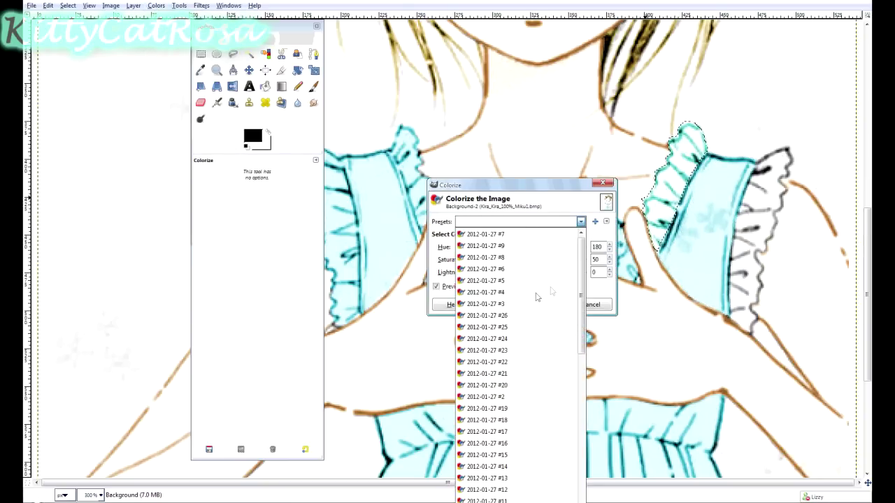
left_click(559, 308)
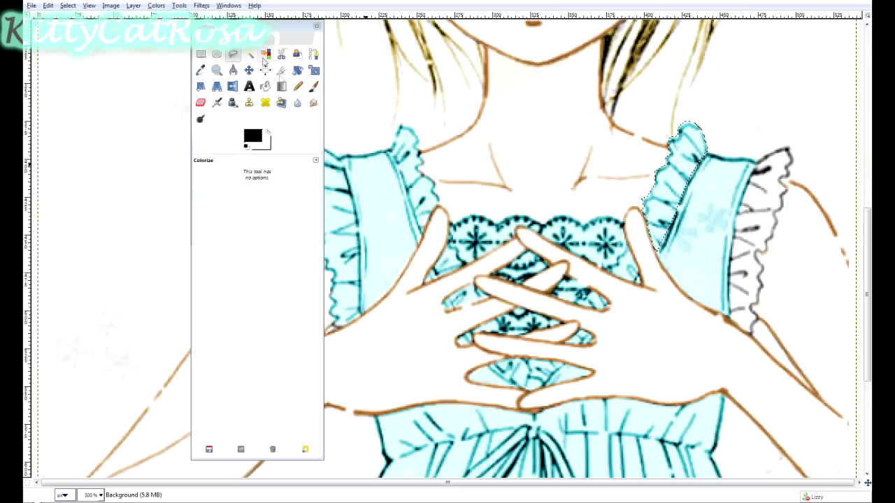
left_click(233, 54)
- Freehand-select the right frill, correcting a wrong outline segment
left_click(775, 149)
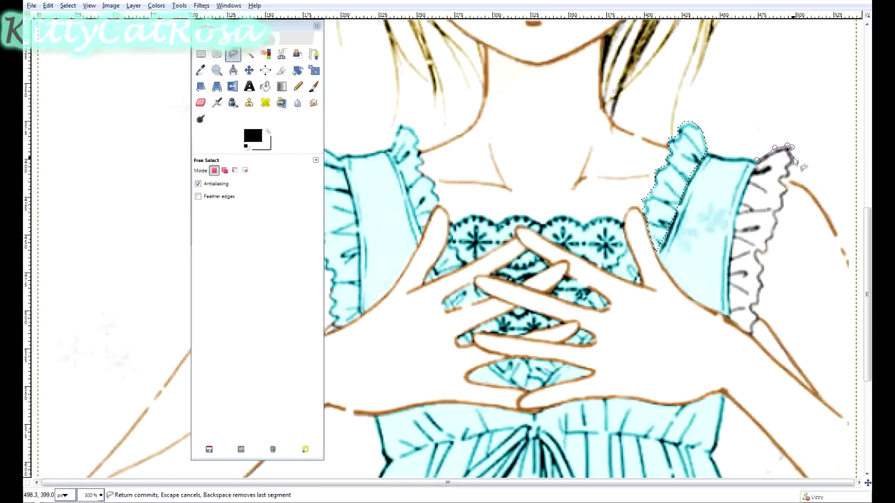
left_click_drag(788, 149, 787, 181)
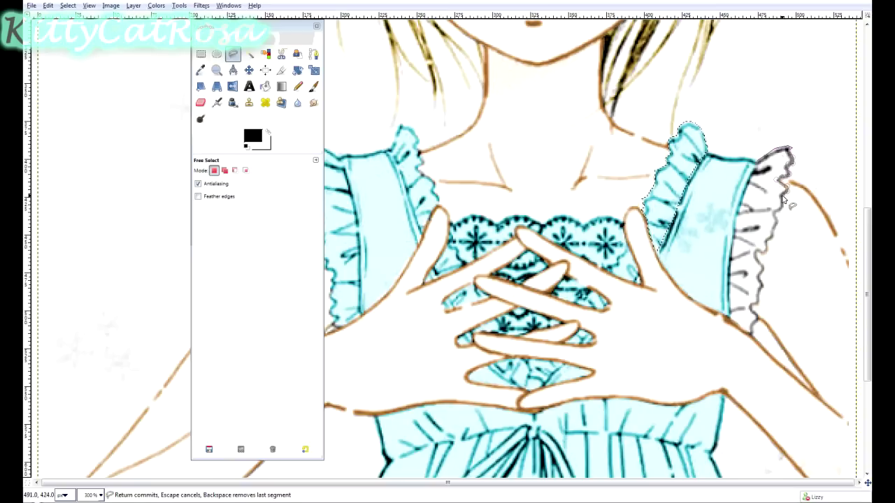
left_click(776, 212)
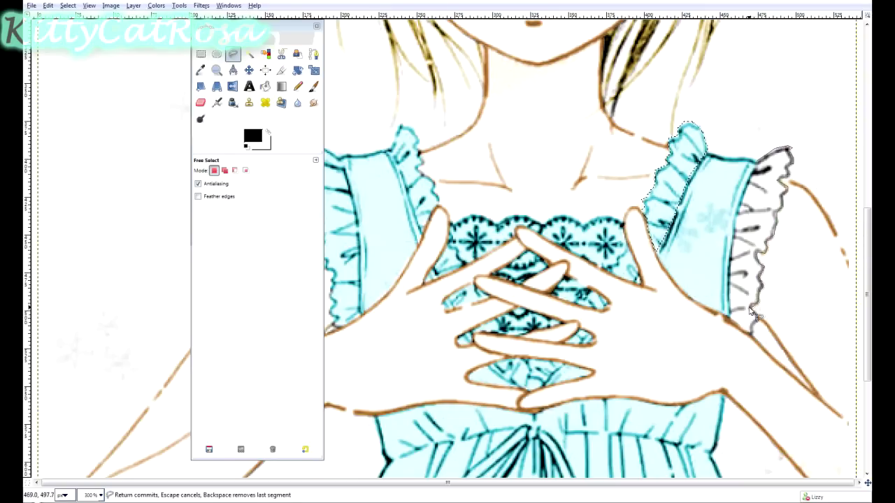
left_click_drag(757, 316, 753, 327)
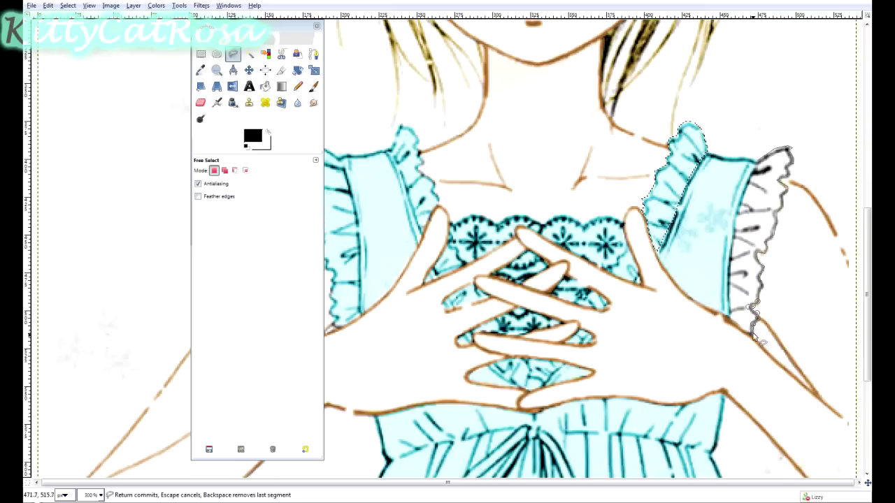
key("BackSpace")
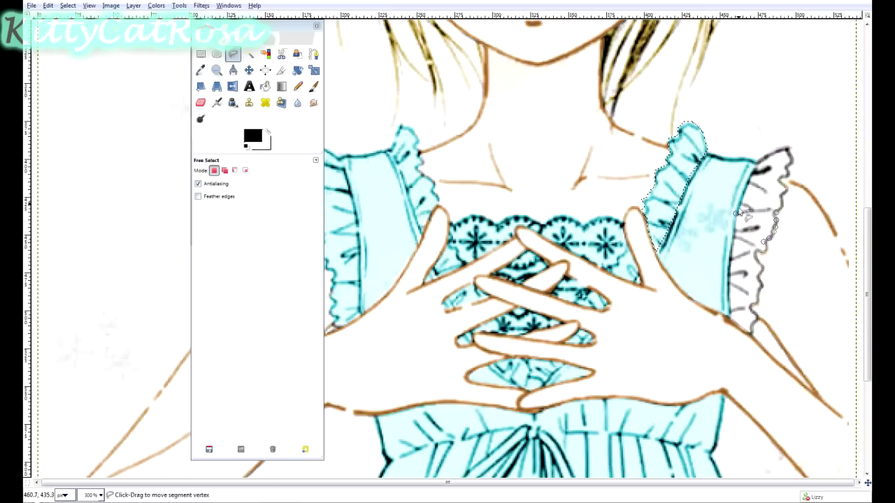
left_click(776, 149)
- Colorize the right frill with the same blue tint
left_click(153, 5)
left_click(174, 42)
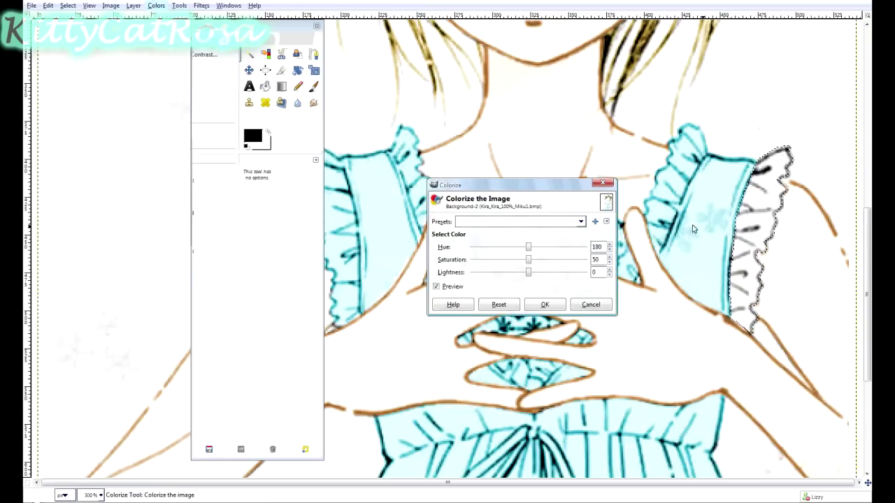
left_click(560, 221)
key("Escape")
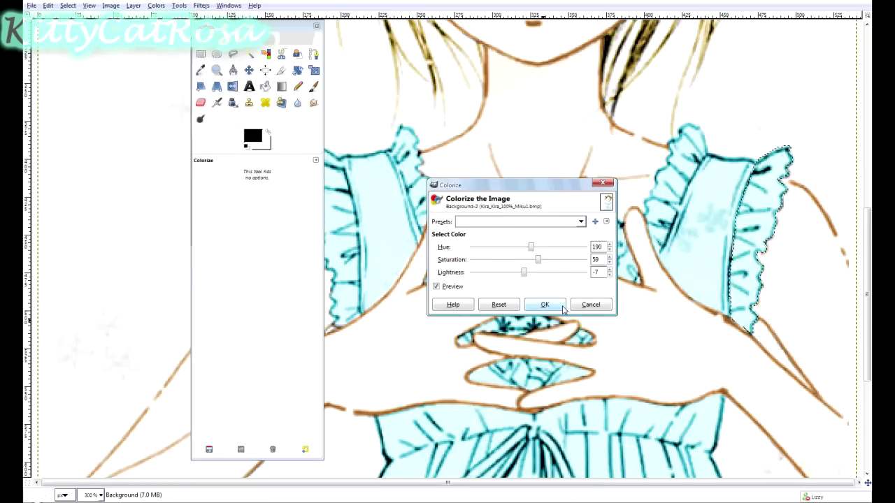
left_click(543, 304)
scroll(567, 303, "up", 5)
left_click(216, 70)
left_click(202, 200)
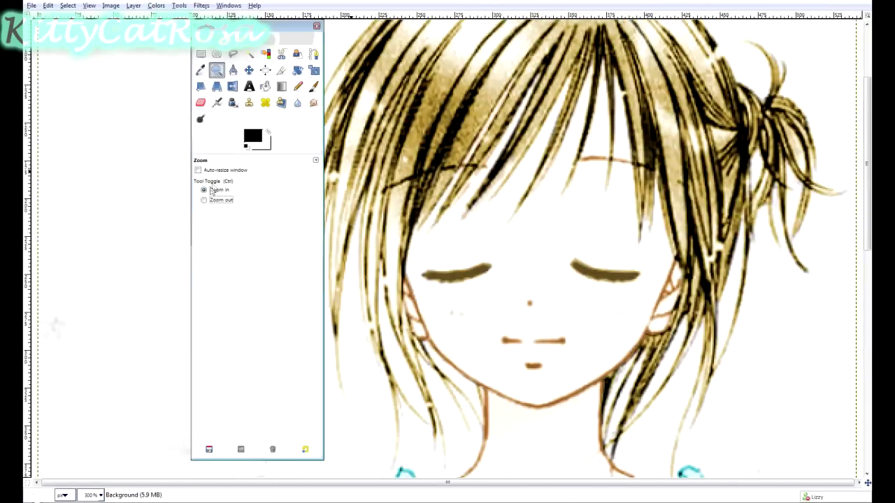
- Zoom out and add a 'Done' text caption, enlarged to size 52
left_click(527, 206)
left_click_drag(243, 43, 180, 75)
scroll(389, 160, "down", 5)
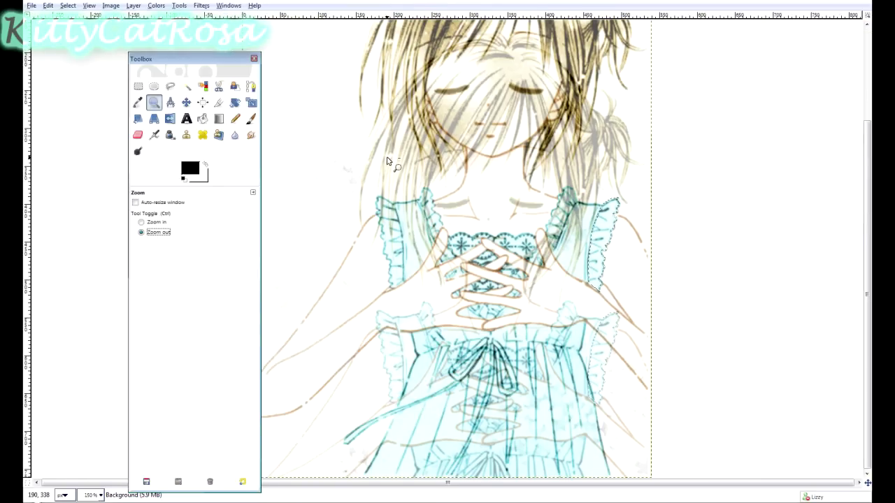
left_click(529, 204)
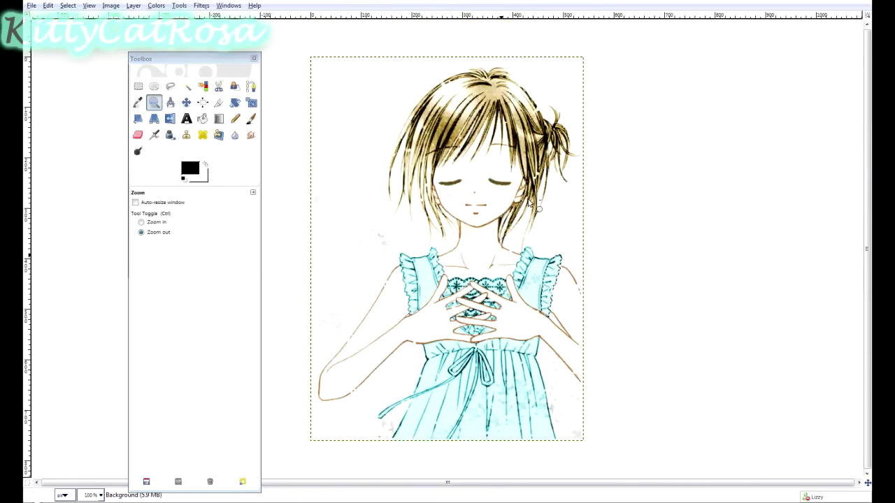
left_click(186, 118)
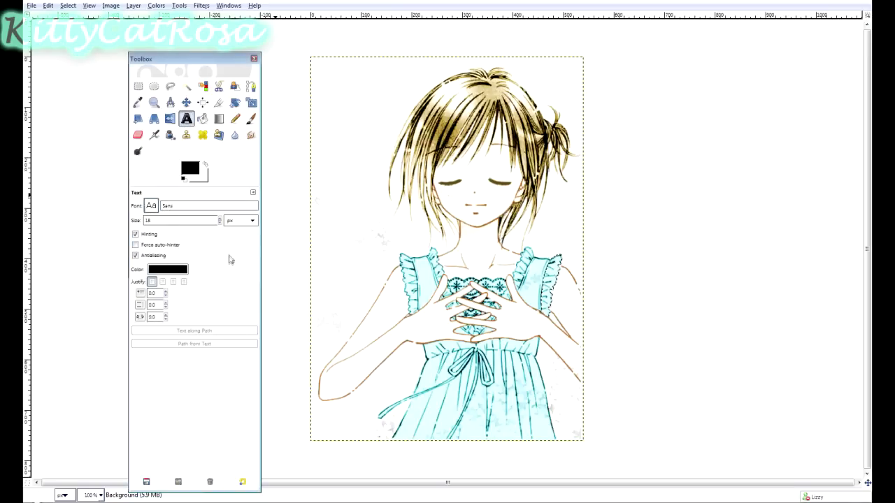
left_click(234, 315)
left_click_drag(351, 173, 485, 261)
type("Done")
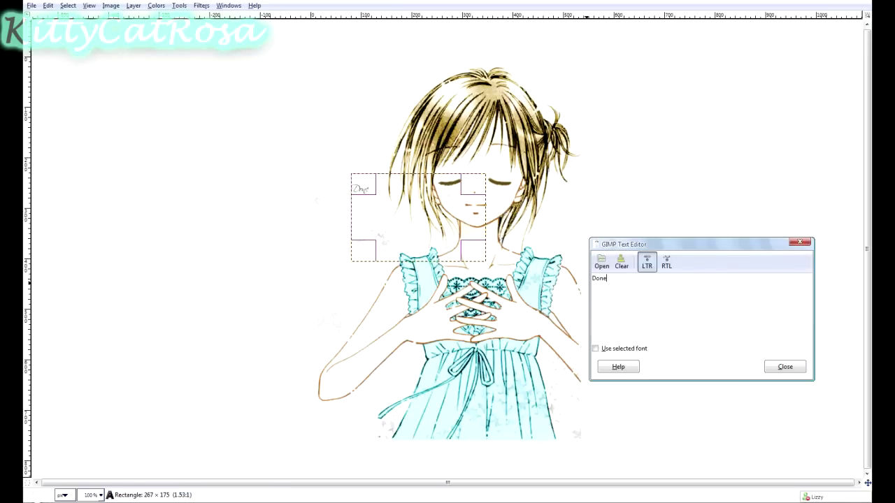
left_click(785, 367)
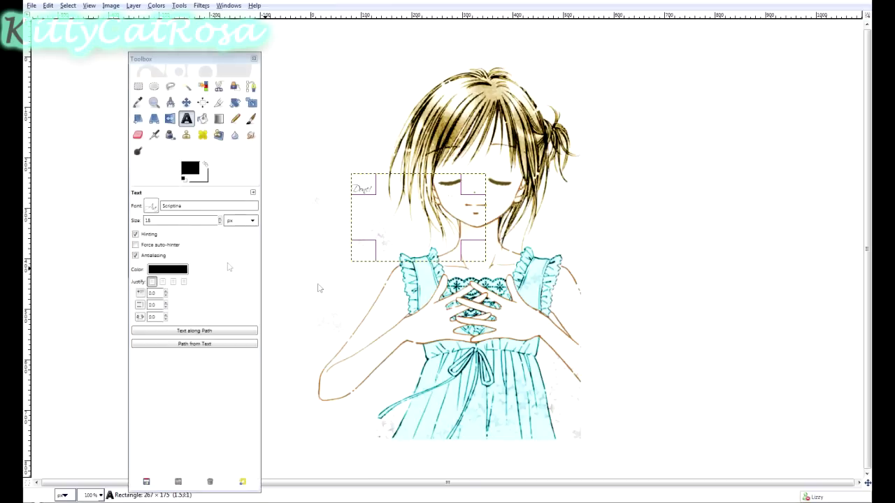
left_click(220, 219)
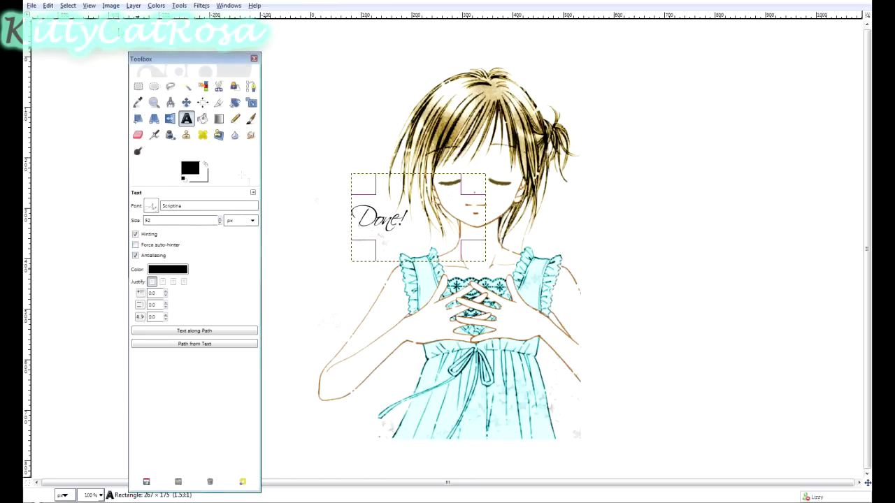
- Undo the size change and remove the 'Done' caption entirely
left_click(48, 5)
left_click(63, 49)
left_click(48, 5)
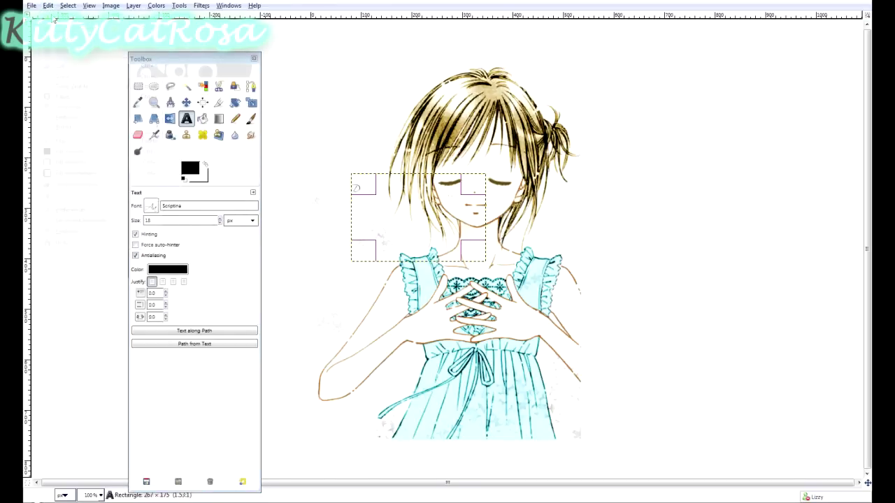
left_click(48, 5)
left_click(62, 49)
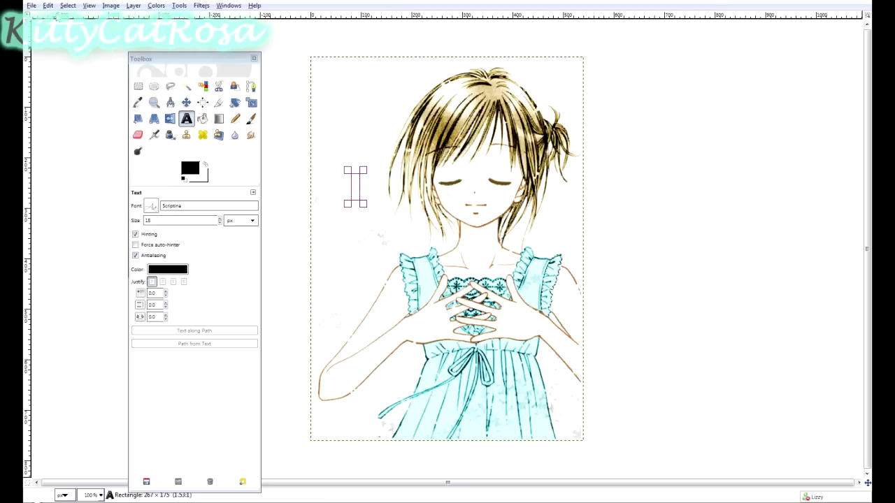
left_click(46, 5)
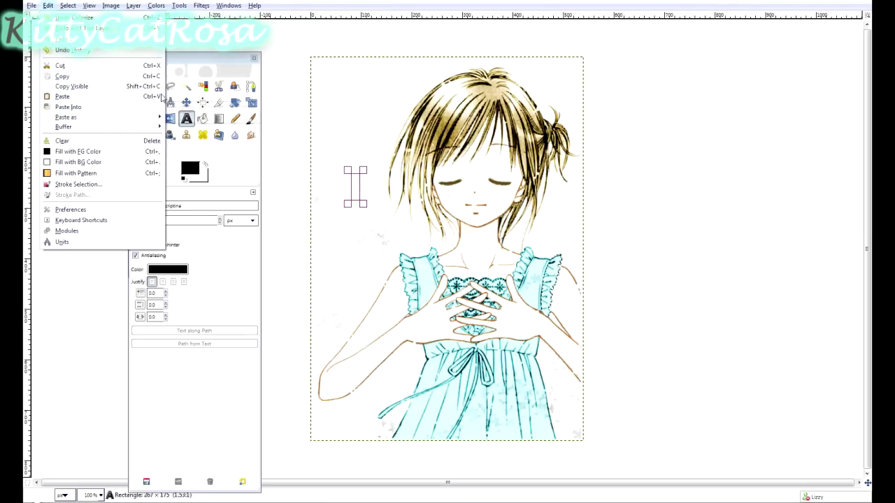
left_click(172, 88)
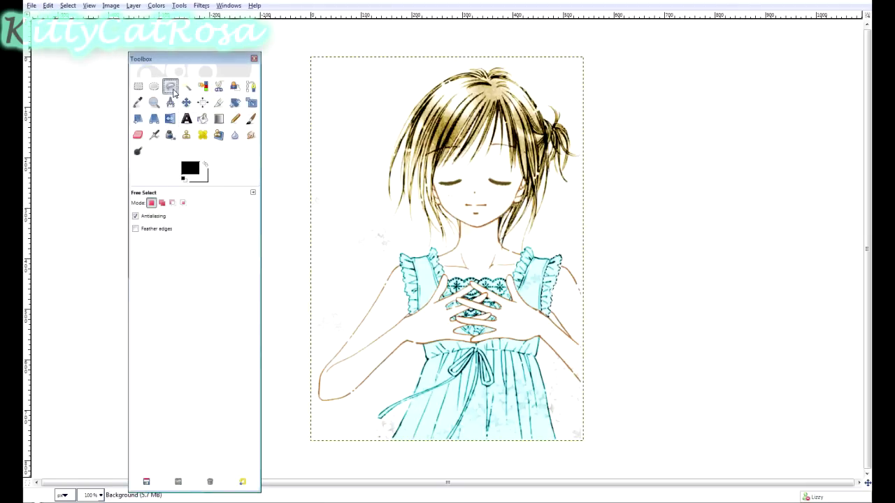
- Select the stray area left of the girl and colorize it
mouse_move(316, 175)
left_mouse_down()
mouse_move(403, 250)
mouse_move(384, 266)
left_mouse_up()
left_click(348, 325)
left_click(323, 353)
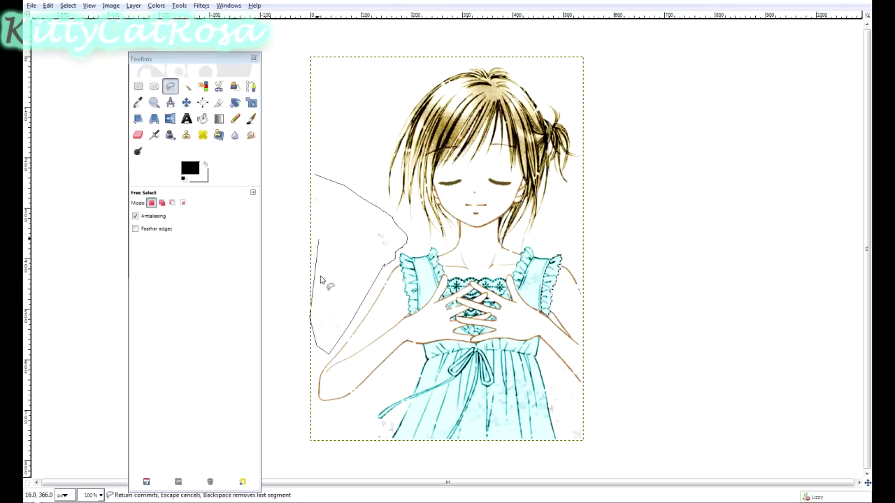
left_click(312, 179)
key("Return")
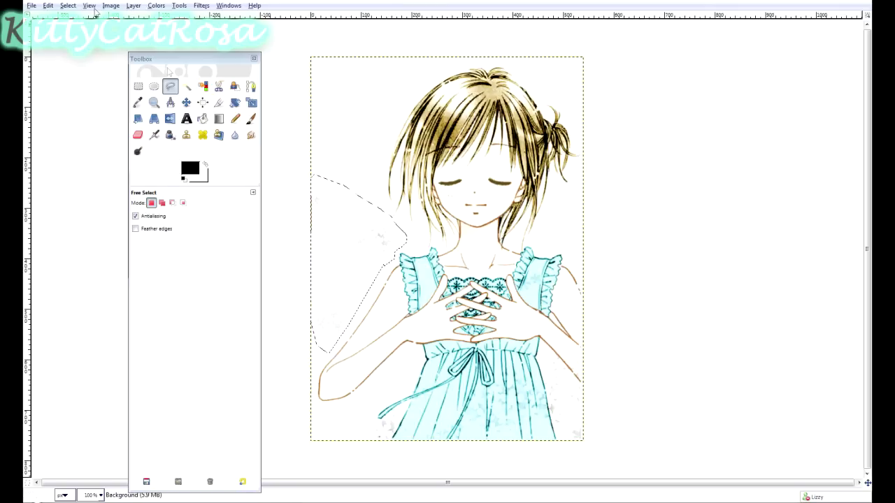
left_click(133, 5)
left_click(172, 222)
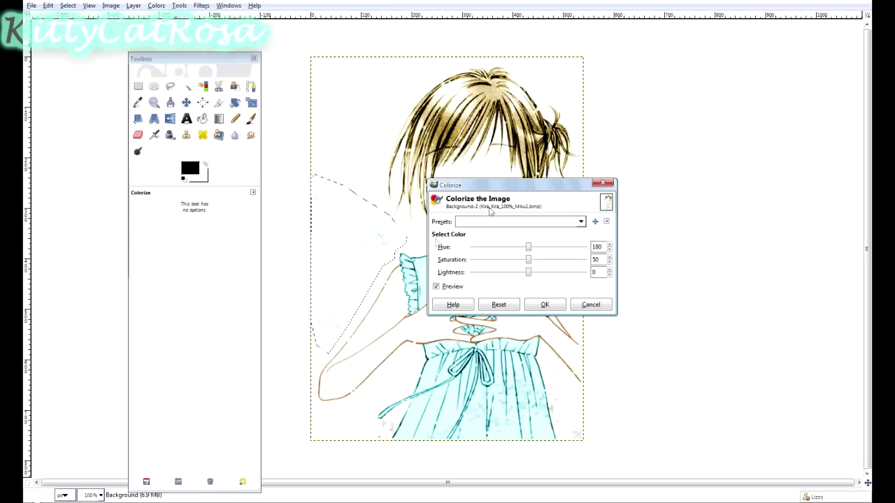
left_click(545, 305)
left_click(170, 86)
- Select the stray area at the dress hem and colorize it
left_click(403, 418)
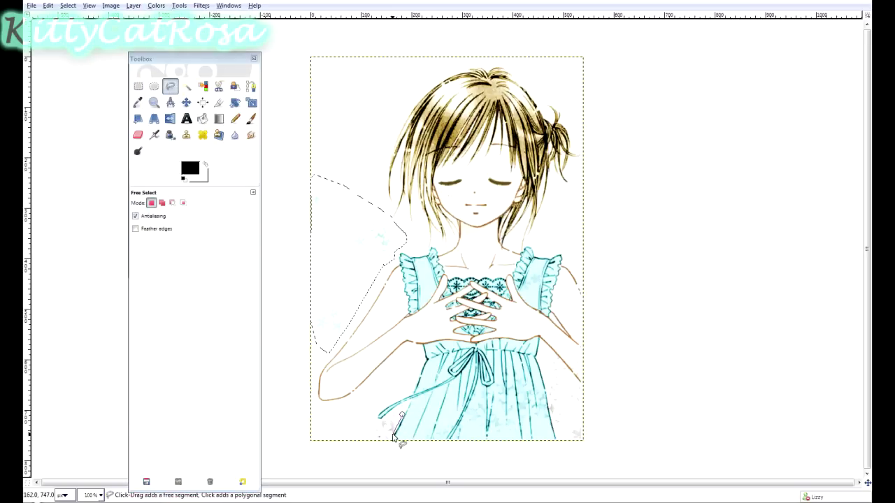
left_click(391, 438)
left_click(360, 433)
left_click(402, 417)
key("Return")
left_click(155, 6)
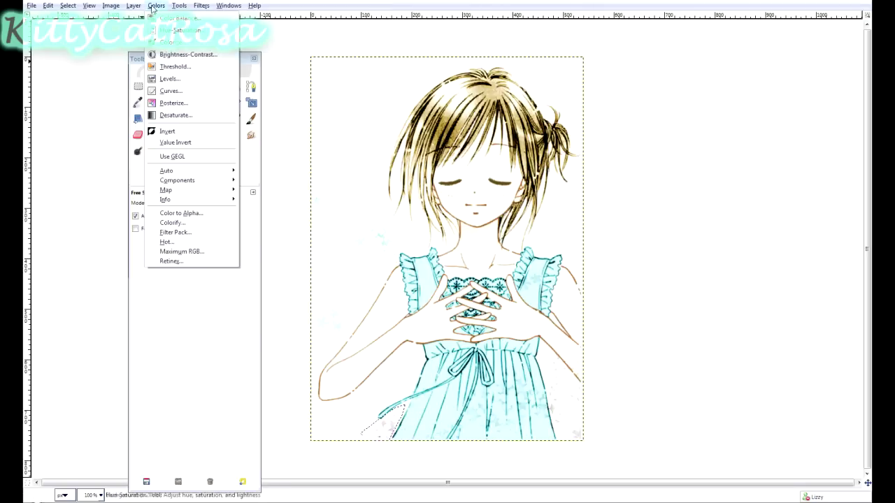
left_click(168, 42)
left_click(517, 222)
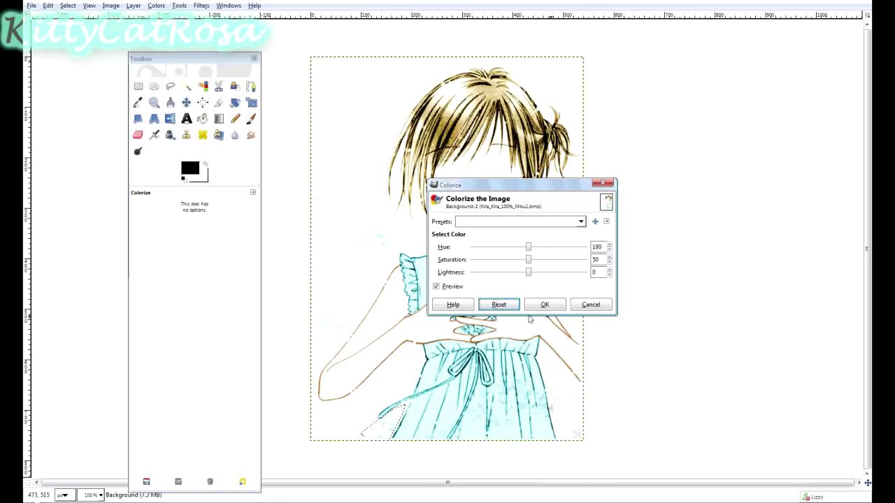
left_click(545, 304)
left_click(170, 86)
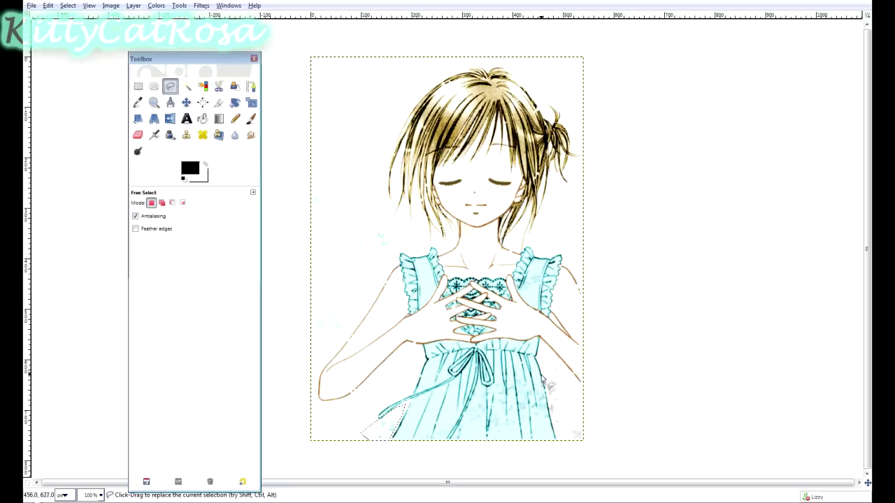
- Select the stray area along the lower right edge and colorize it
left_click(559, 410)
left_click(558, 438)
left_click(564, 440)
left_click(580, 440)
left_click(582, 428)
left_click(570, 370)
key("Return")
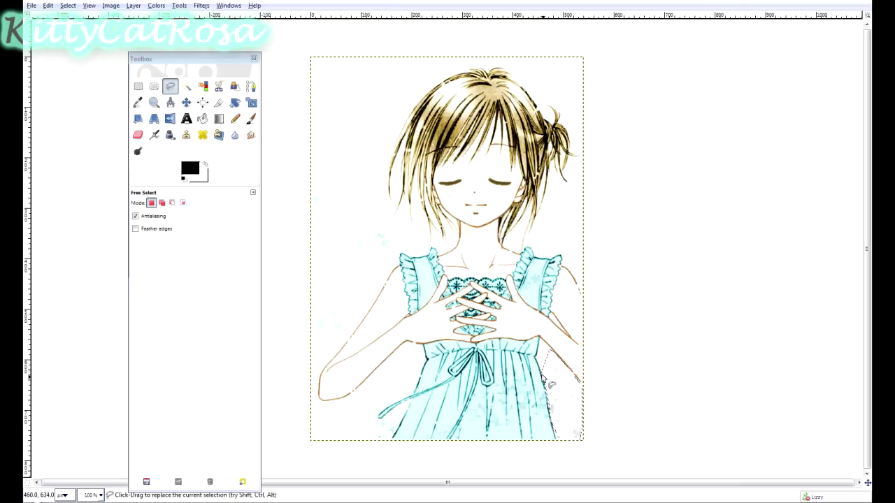
left_click(156, 5)
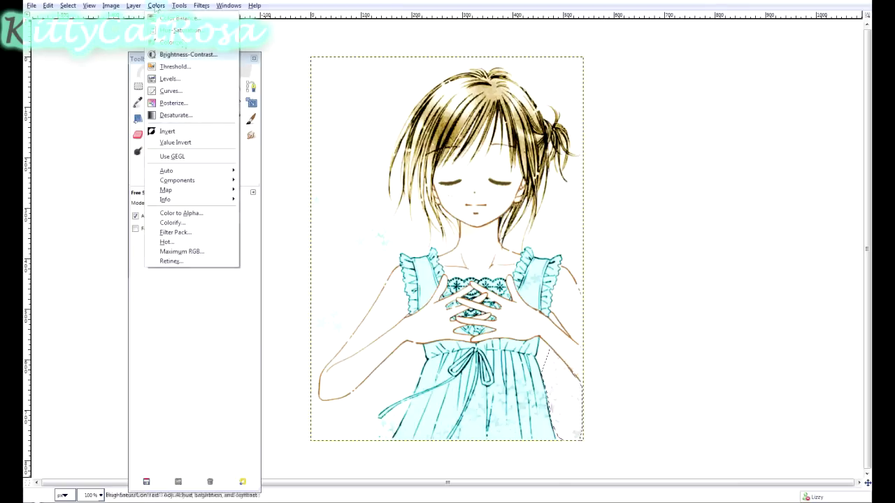
left_click(171, 46)
left_click(545, 306)
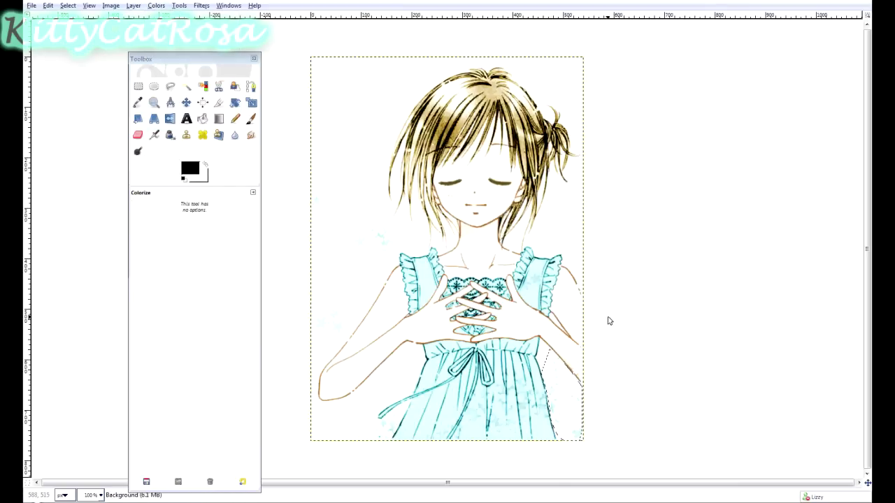
left_click(171, 86)
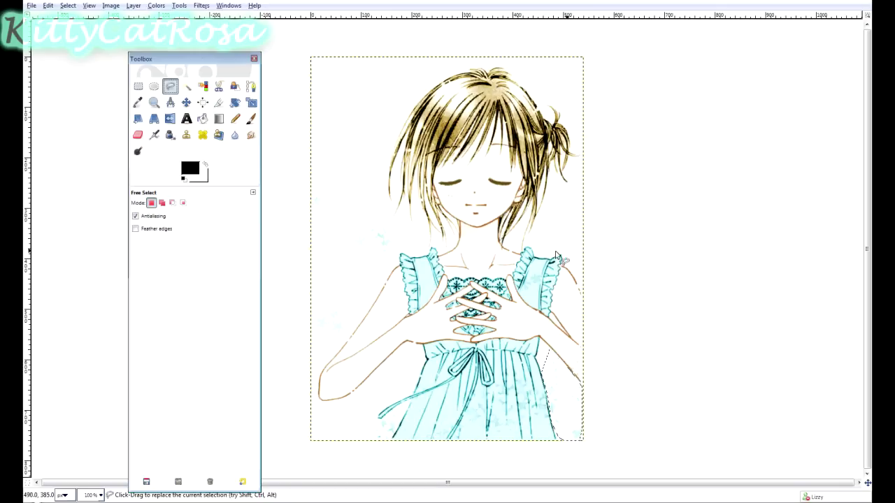
left_click_drag(215, 62, 196, 44)
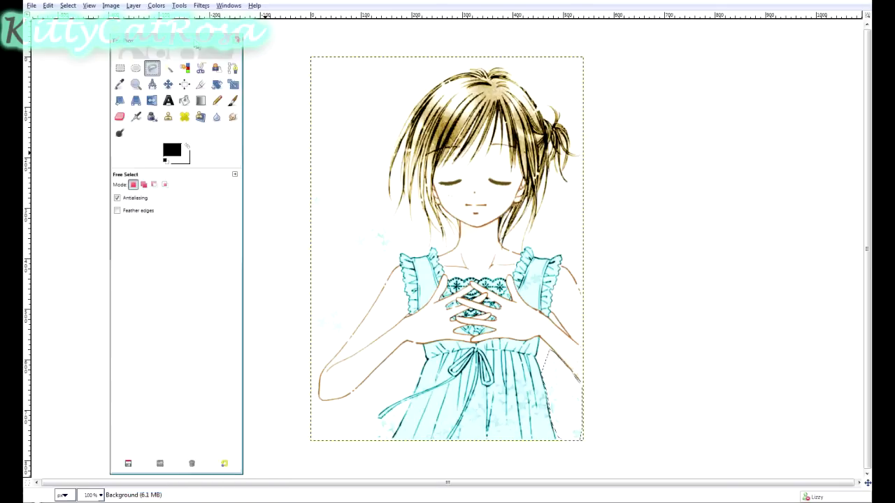
left_click(31, 5)
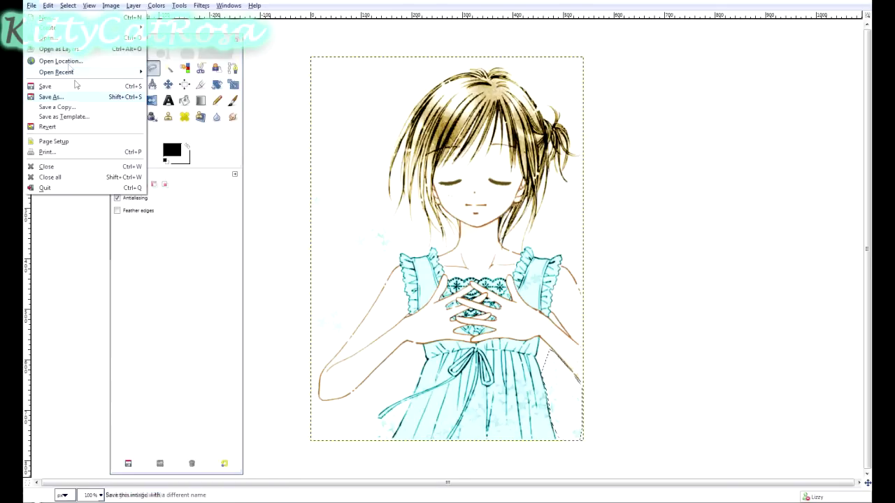
- Save the image as Kira_Kira_100%_Miku1.png, replacing the .bmp extension with .png
left_click(50, 97)
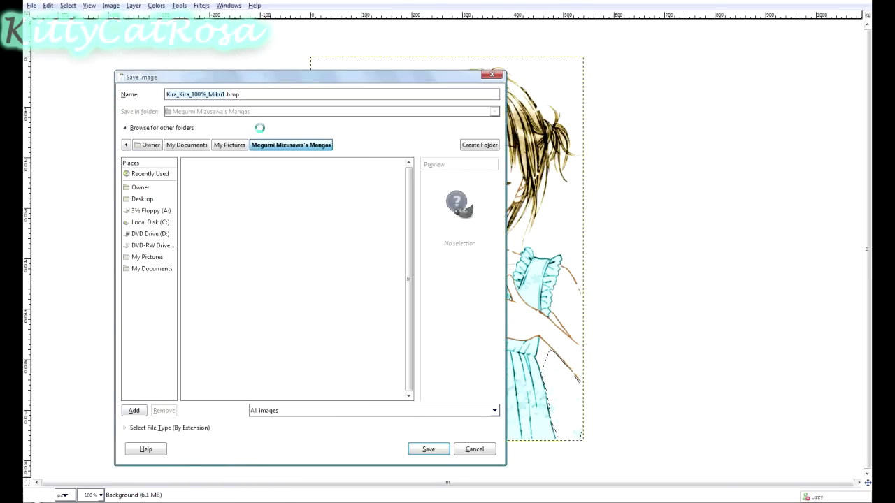
left_click(253, 95)
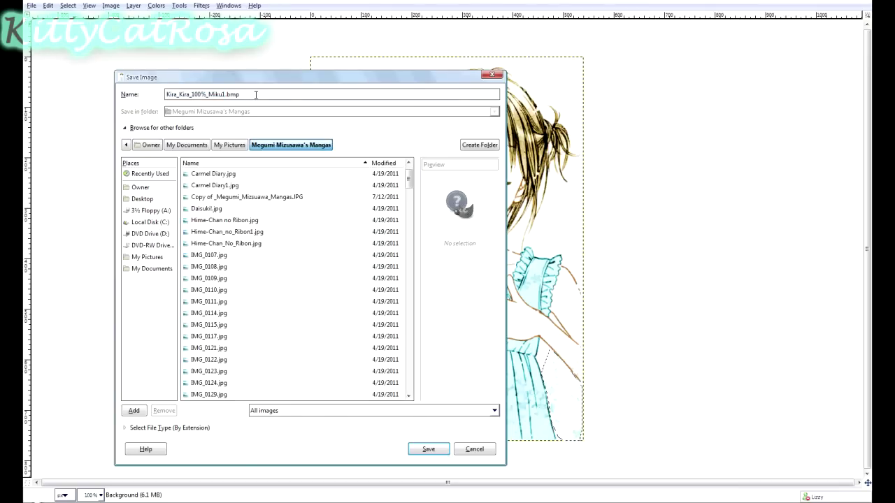
key("BackSpace")
type("ng")
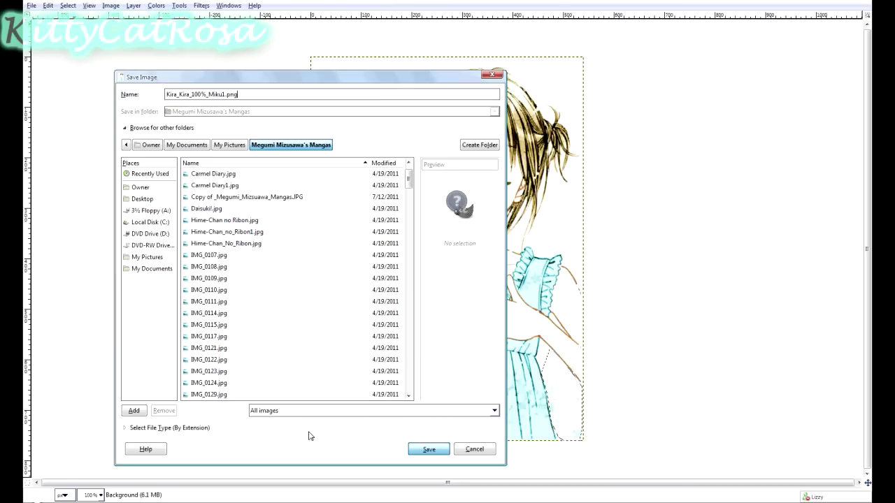
left_click(433, 449)
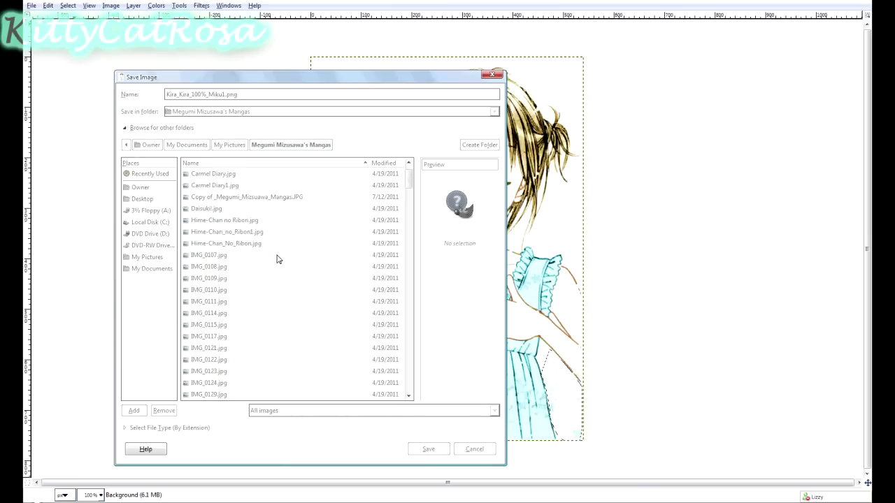
left_click(146, 208)
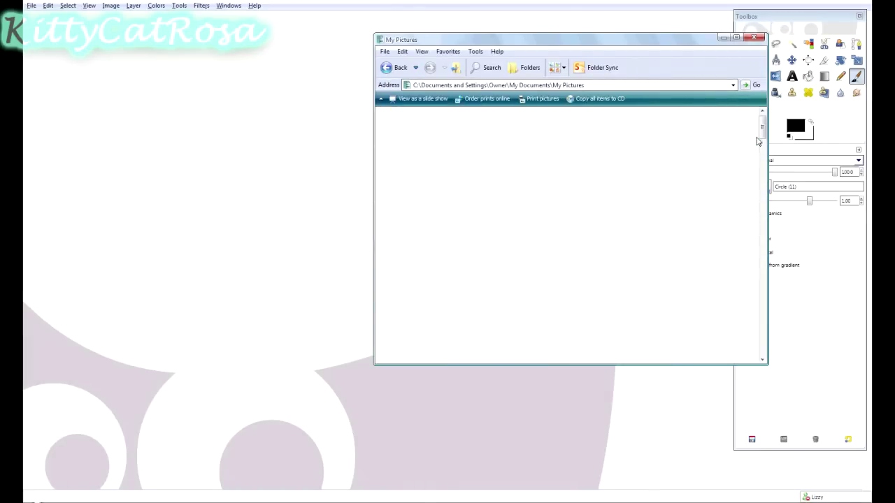
- Scroll through the picture thumbnails in the manga folder
scroll(756, 335, "down", 5)
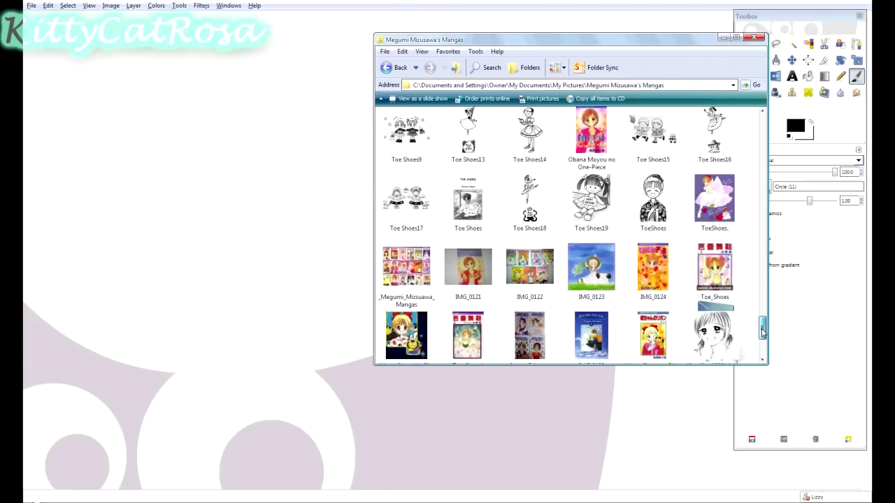
left_click_drag(762, 331, 762, 279)
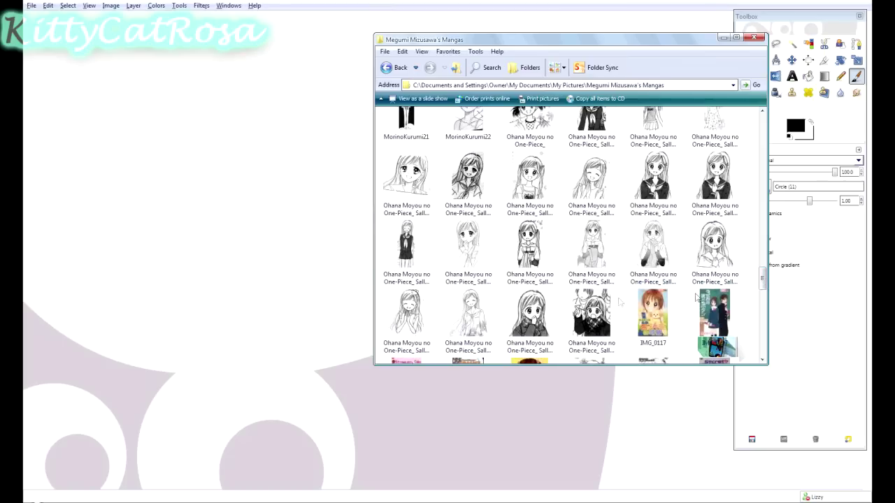
left_click_drag(763, 277, 764, 236)
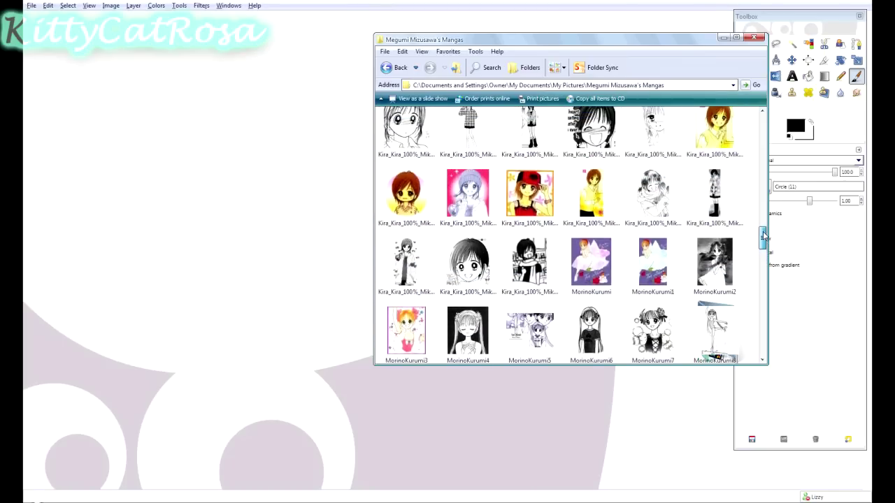